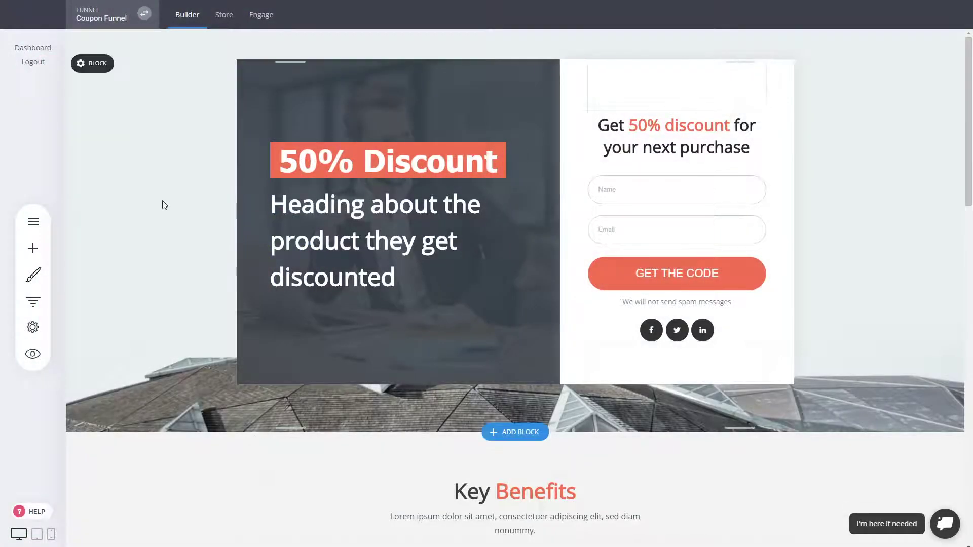
From My Websites & Funnels, start a new funnel to reach the template gallery
{"action": "left_click", "coordinate": [144, 13]}
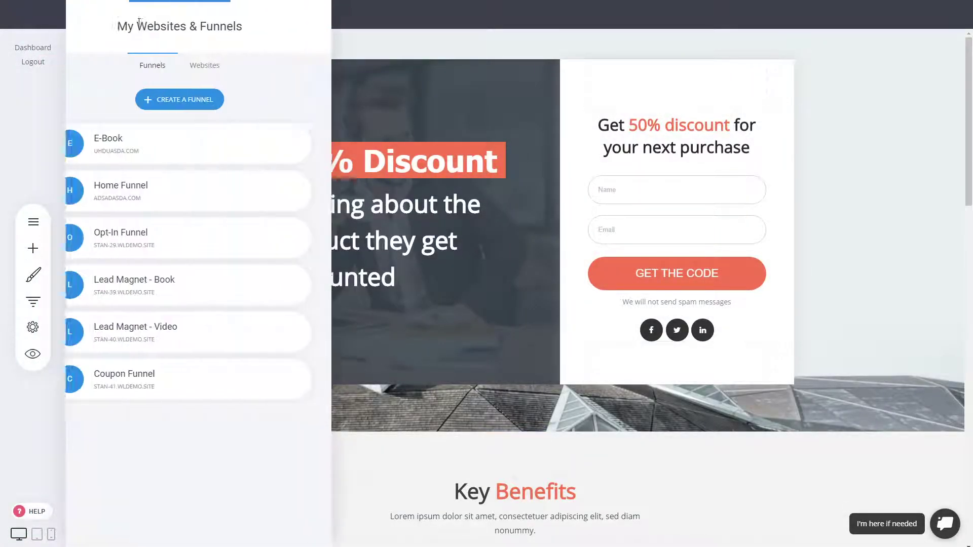
{"action": "left_click", "coordinate": [204, 101]}
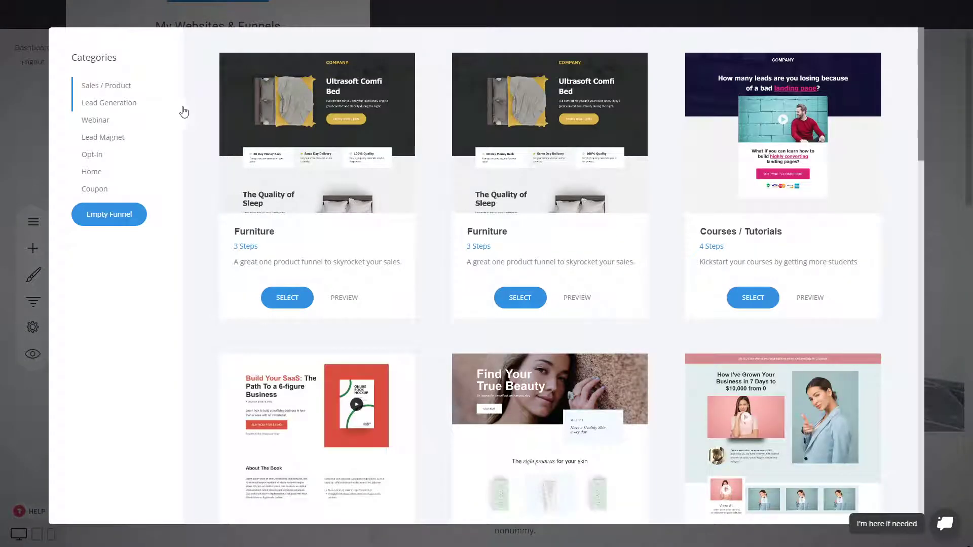
Browse the Sales / Product templates and choose the first Furniture template
{"action": "scroll", "coordinate": [191, 192], "scroll_direction": "down", "scroll_amount": 3}
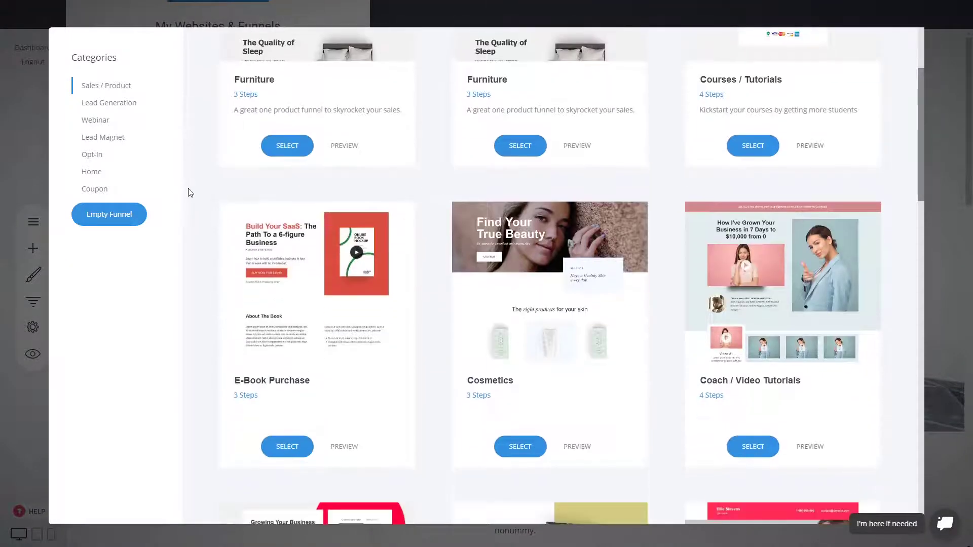
{"action": "scroll", "coordinate": [187, 226], "scroll_direction": "up", "scroll_amount": 3}
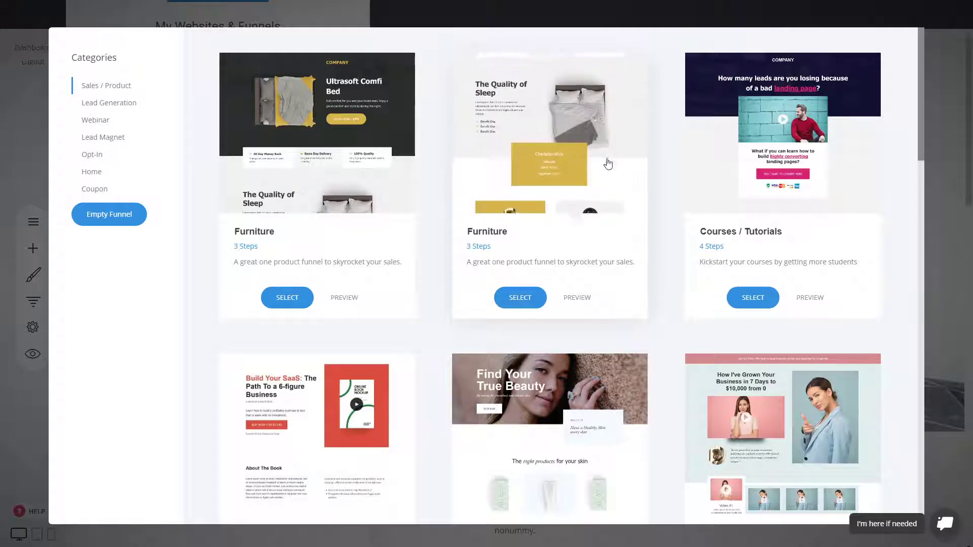
{"action": "scroll", "coordinate": [639, 254], "scroll_direction": "down", "scroll_amount": 4}
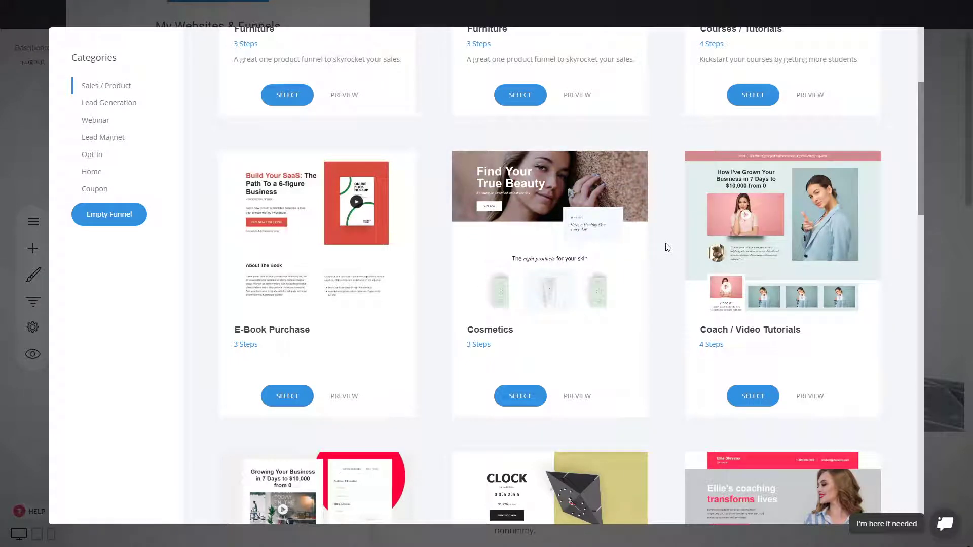
{"action": "scroll", "coordinate": [667, 247], "scroll_direction": "down", "scroll_amount": 3}
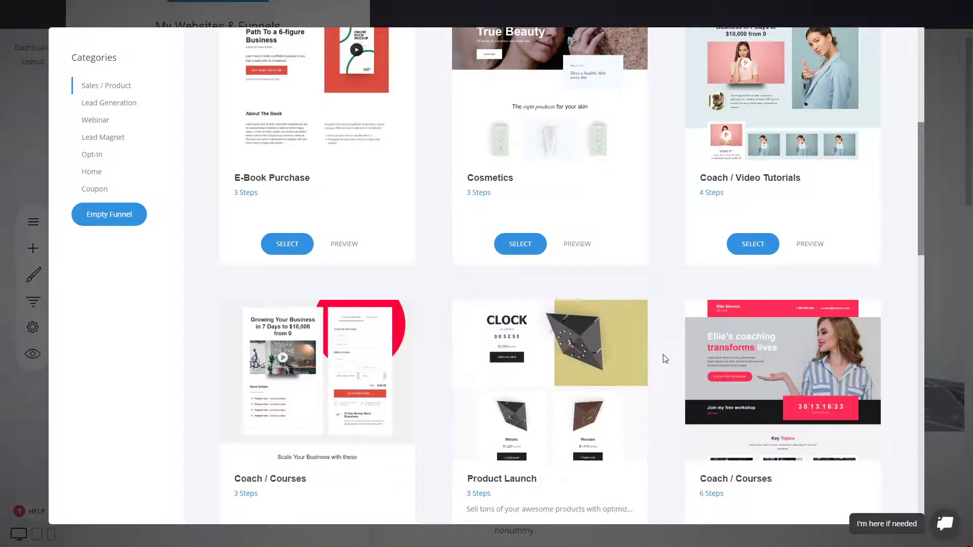
{"action": "scroll", "coordinate": [666, 359], "scroll_direction": "down", "scroll_amount": 4}
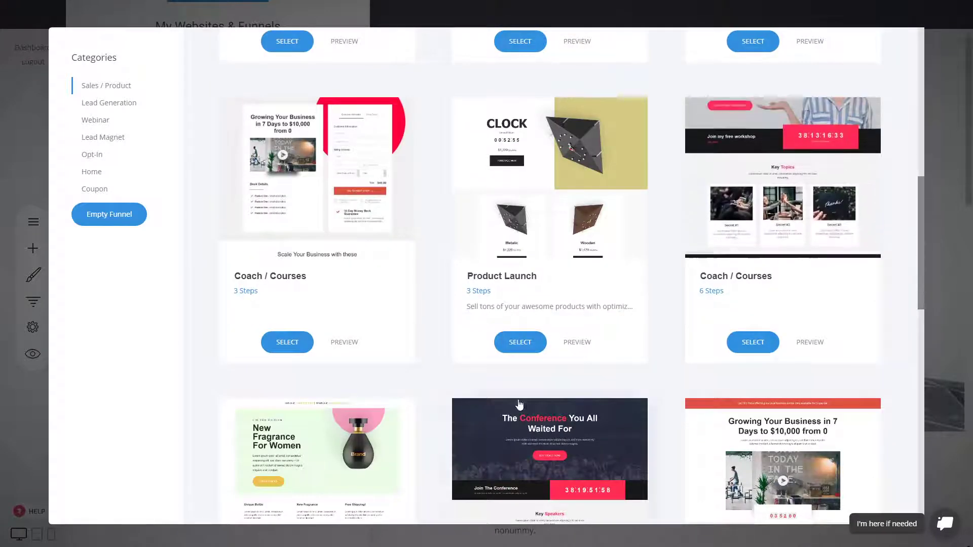
{"action": "scroll", "coordinate": [680, 380], "scroll_direction": "down", "scroll_amount": 10}
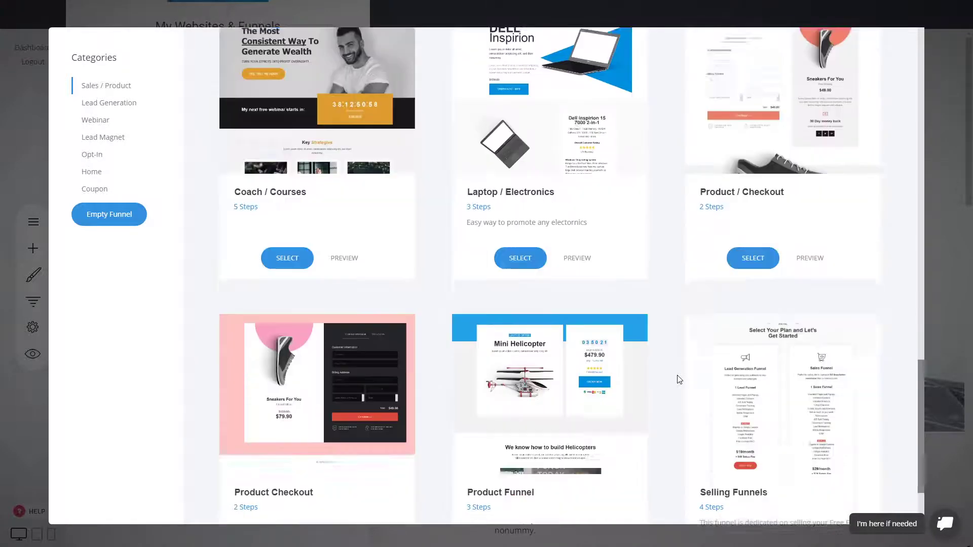
{"action": "scroll", "coordinate": [679, 381], "scroll_direction": "down", "scroll_amount": 2}
{"action": "scroll", "coordinate": [679, 380], "scroll_direction": "up", "scroll_amount": 15}
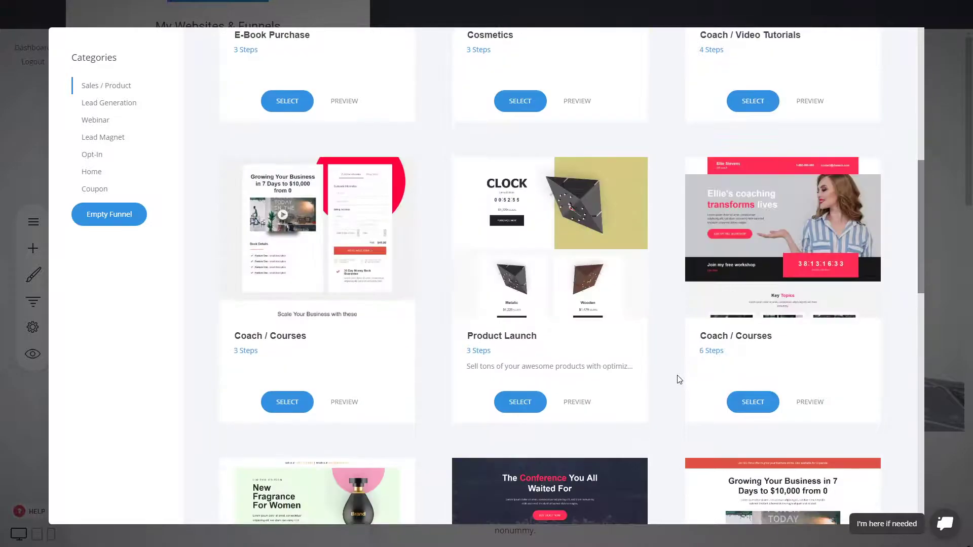
{"action": "scroll", "coordinate": [679, 380], "scroll_direction": "up", "scroll_amount": 10}
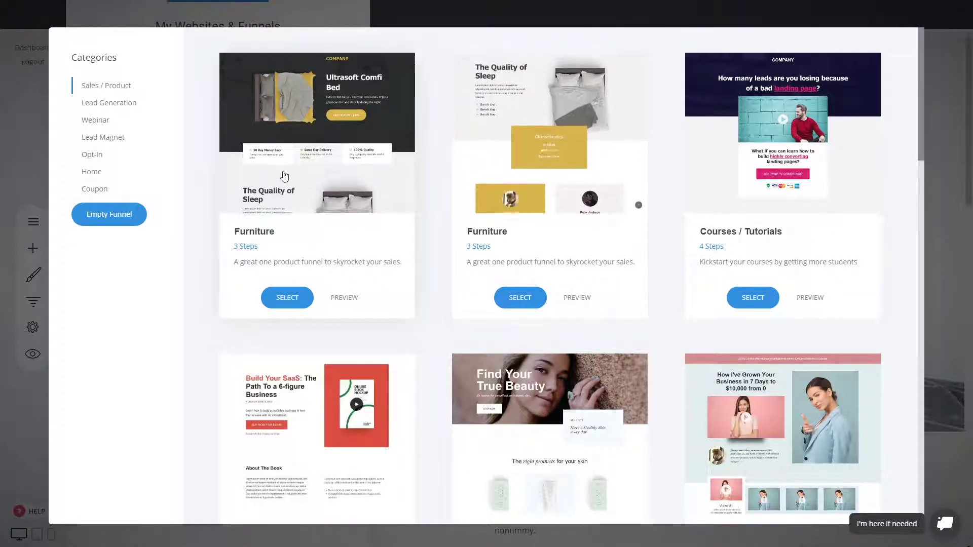
{"action": "left_click", "coordinate": [287, 298]}
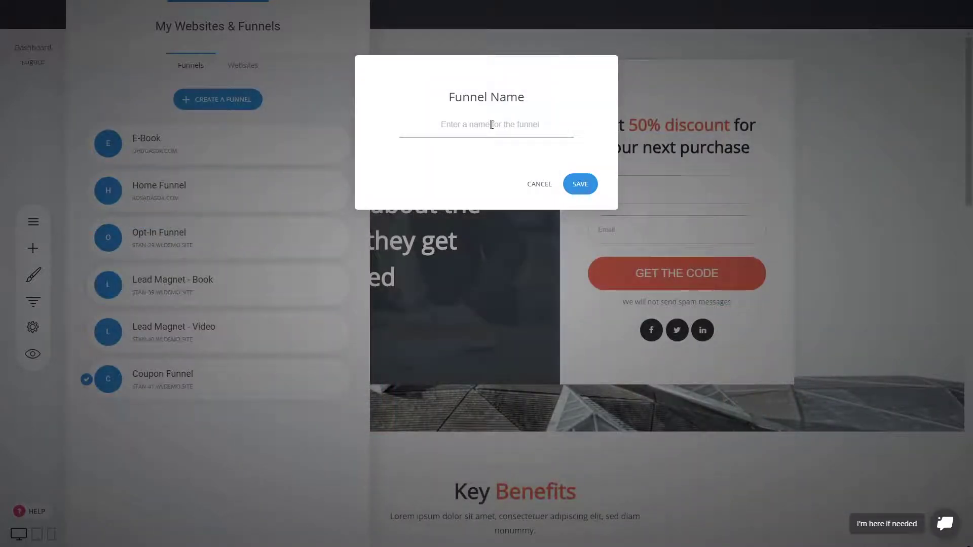
Name the new funnel '1-Product Sales Funnel' and save it
{"action": "type", "text": "Sales"}
{"action": "key", "text": "ctrl+a"}
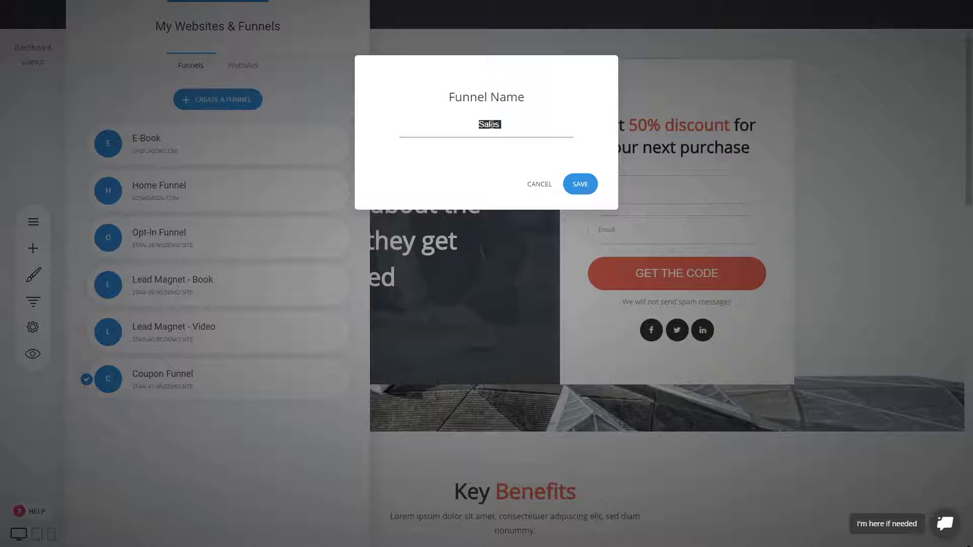
{"action": "key", "text": "BackSpace"}
{"action": "type", "text": "1-Product Sales Funnel"}
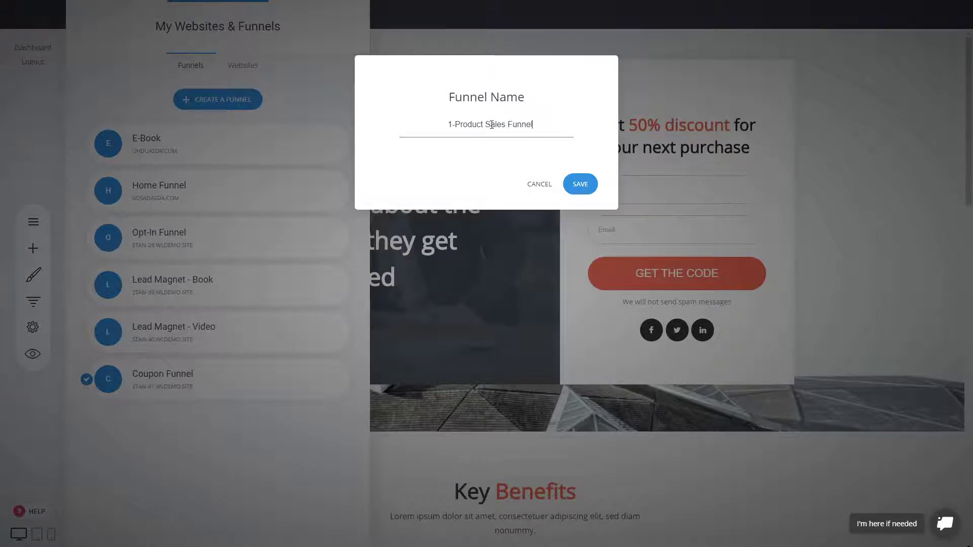
{"action": "left_click", "coordinate": [588, 184]}
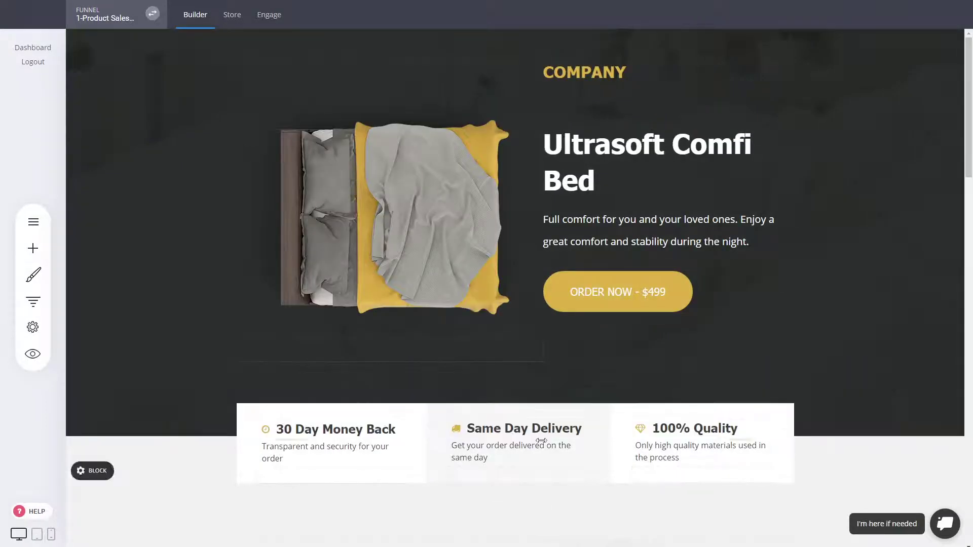
{"action": "left_click", "coordinate": [42, 303]}
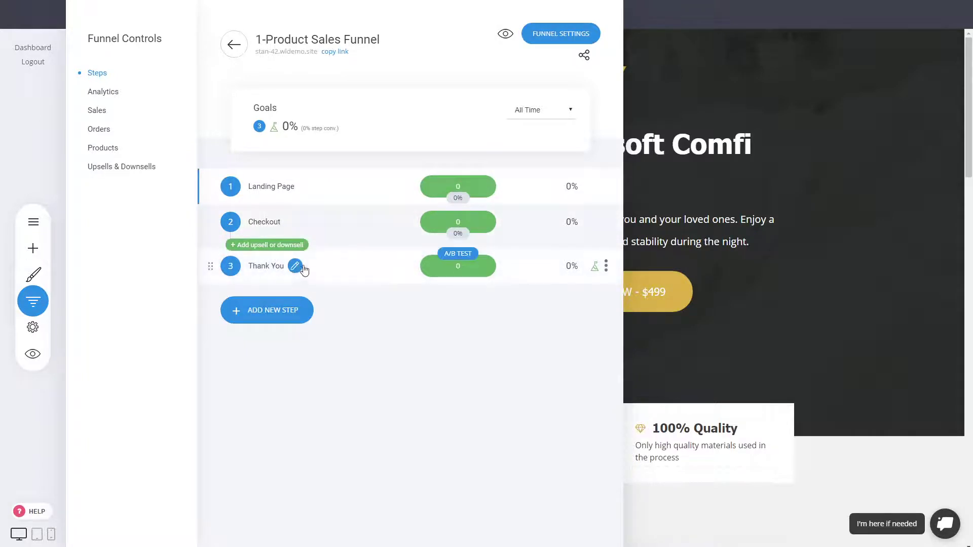
{"action": "left_click", "coordinate": [887, 184]}
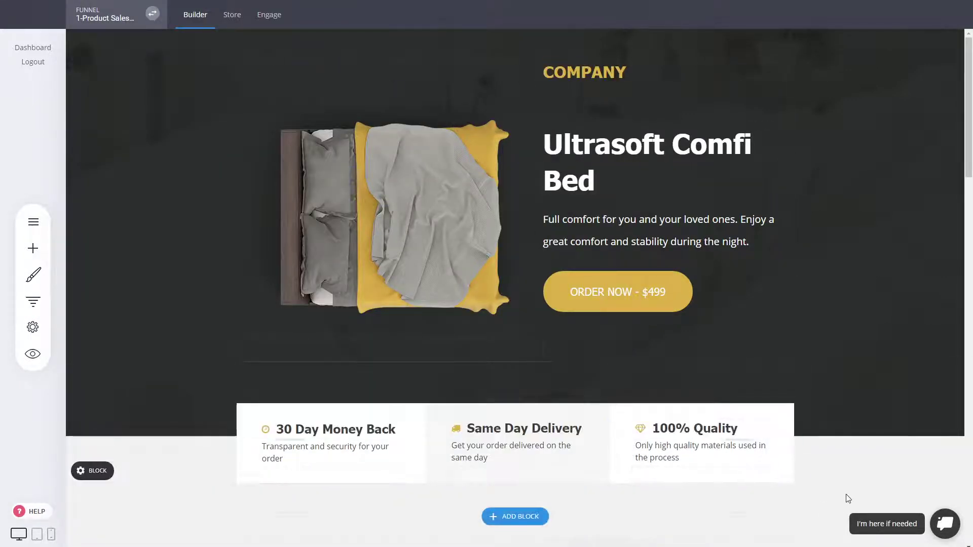
Drag a Heading widget to just below the Ultrasoft Comfi Bed title
{"action": "triple_click", "coordinate": [611, 148]}
{"action": "left_click", "coordinate": [877, 212]}
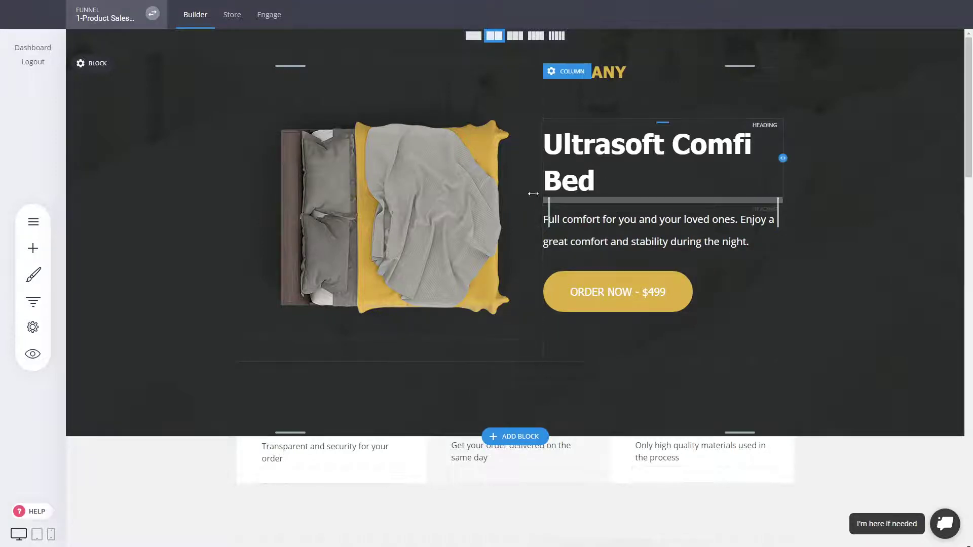
{"action": "left_click", "coordinate": [33, 249]}
{"action": "left_click_drag", "start_coordinate": [122, 93], "coordinate": [643, 209]}
Replace the heading placeholder with the $499 and $399 price lines
{"action": "double_click", "coordinate": [586, 208]}
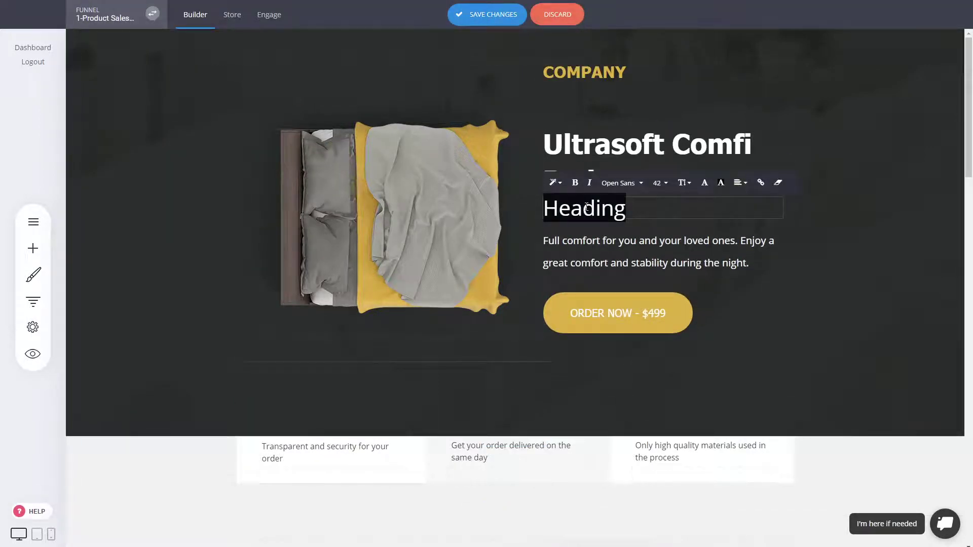
{"action": "key", "text": "BackSpace"}
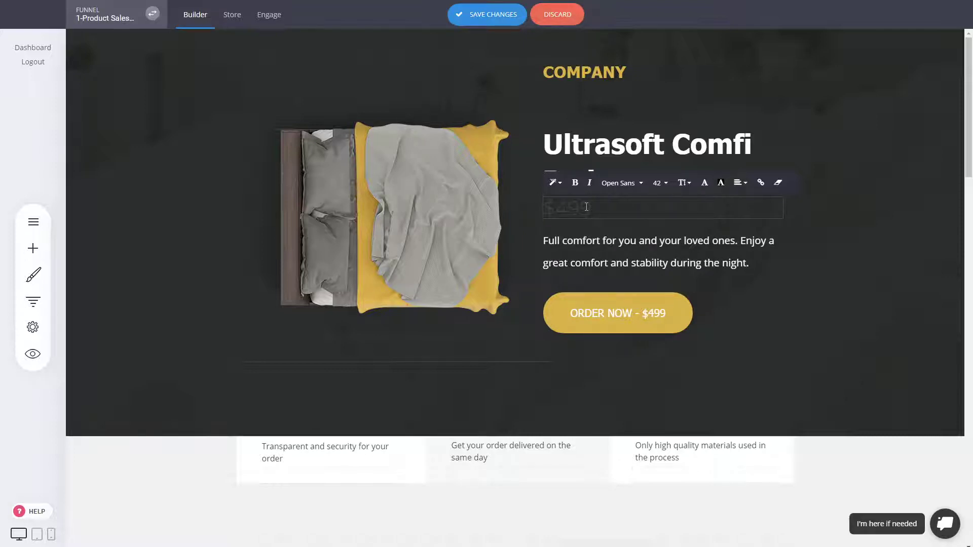
{"action": "type", "text": "$499"}
{"action": "key", "text": "Return"}
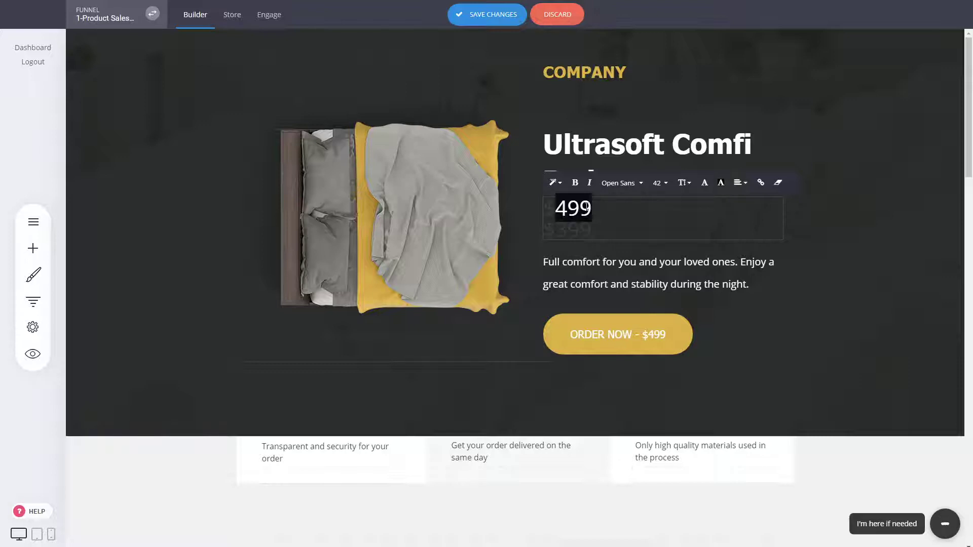
{"action": "triple_click", "coordinate": [588, 205]}
{"action": "key", "text": "BackSpace"}
{"action": "key", "text": "ctrl+z"}
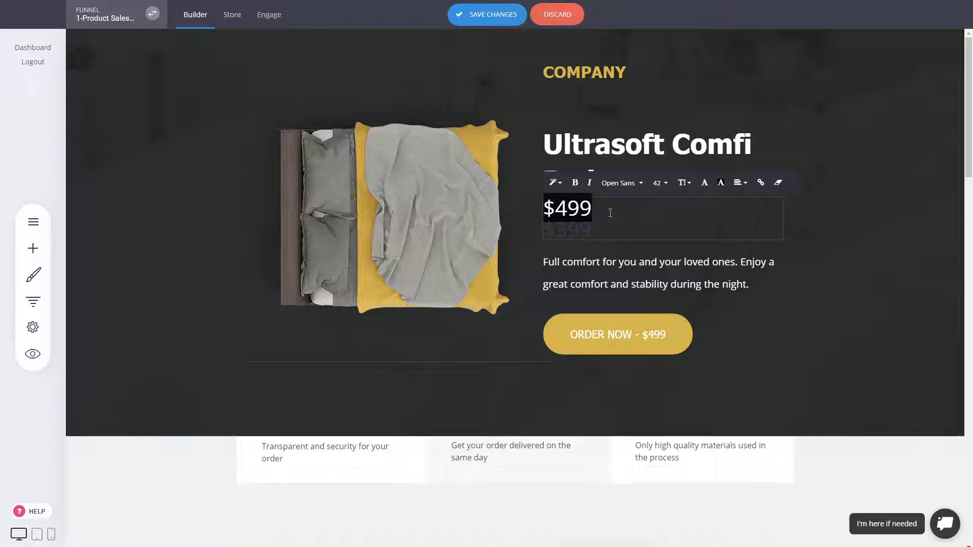
{"action": "key", "text": "BackSpace"}
{"action": "key", "text": "ctrl+a"}
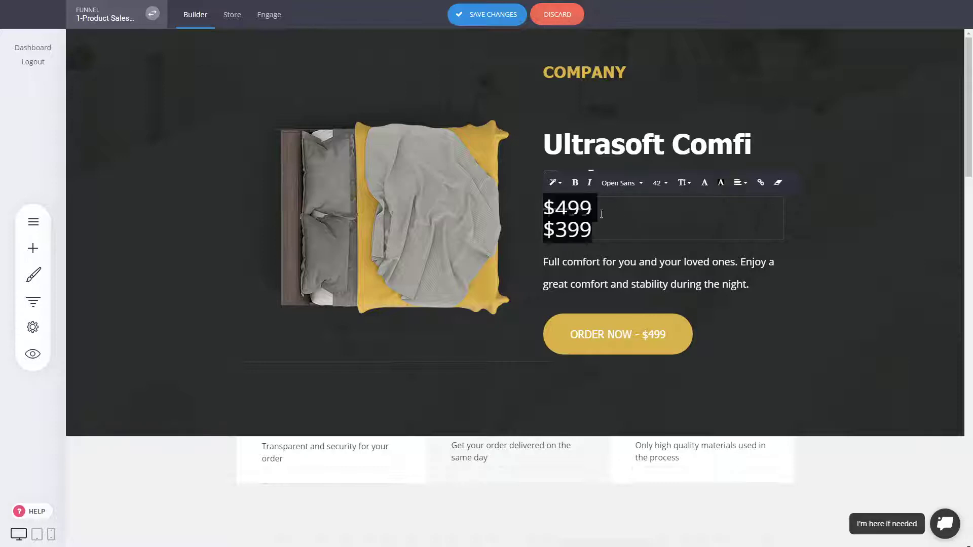
Make both price lines white and shrink the old $499 price to size 28
{"action": "left_click", "coordinate": [704, 183]}
{"action": "left_click", "coordinate": [855, 351]}
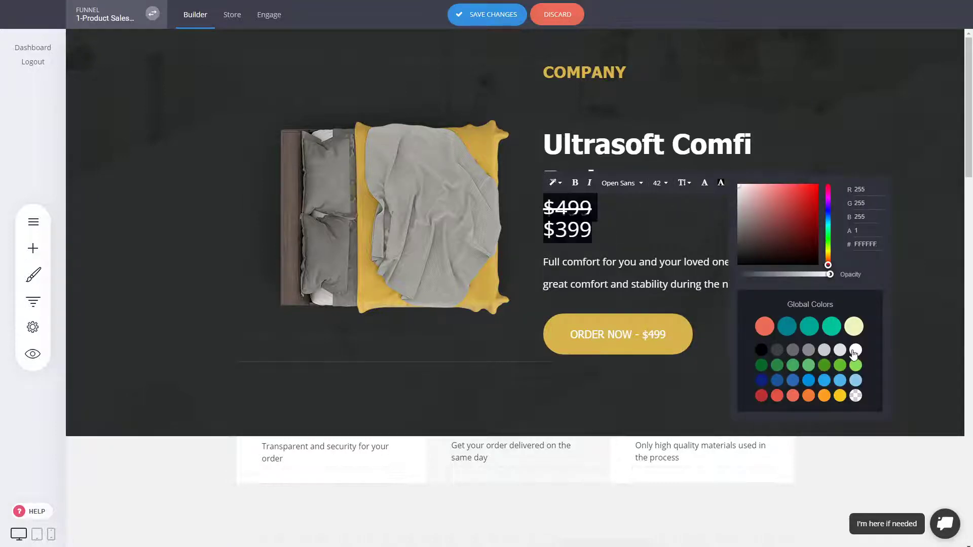
{"action": "left_click", "coordinate": [594, 217]}
{"action": "double_click", "coordinate": [576, 208]}
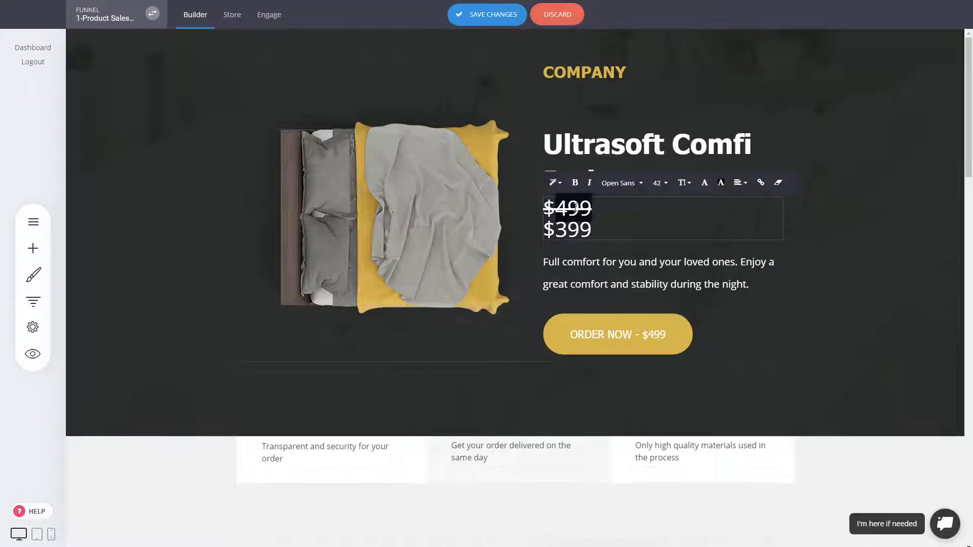
{"action": "left_click", "coordinate": [659, 183]}
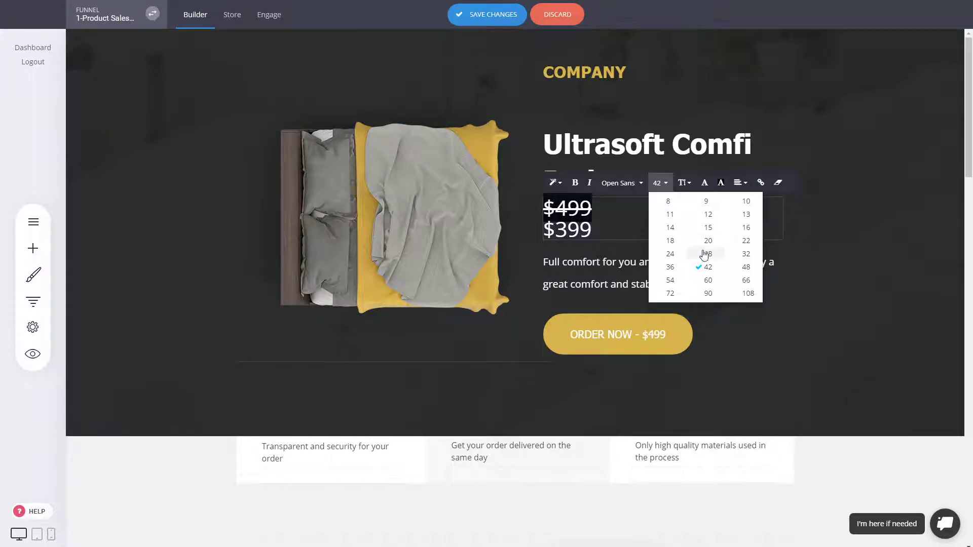
{"action": "left_click", "coordinate": [708, 253]}
Colour the new $399 price coral
{"action": "left_click_drag", "start_coordinate": [592, 232], "coordinate": [544, 232]}
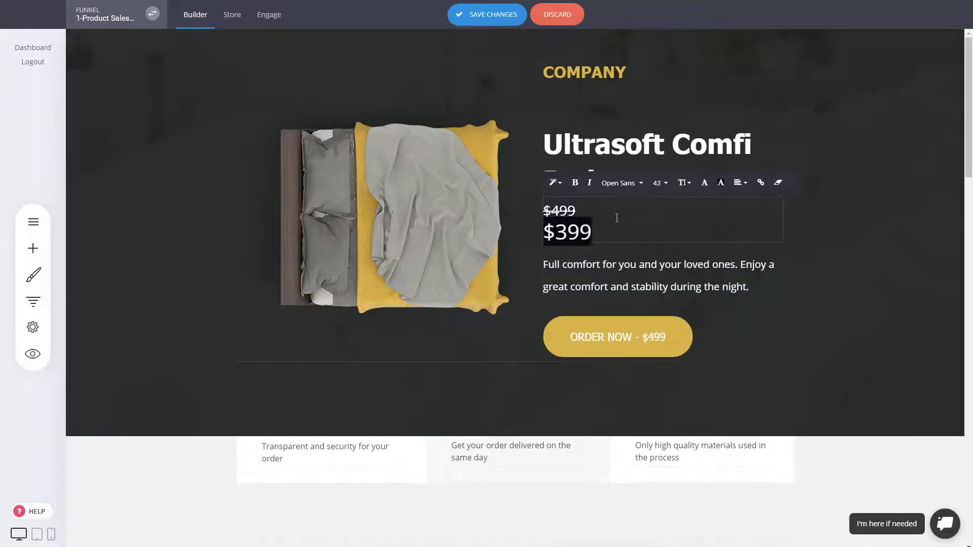
{"action": "left_click", "coordinate": [700, 188]}
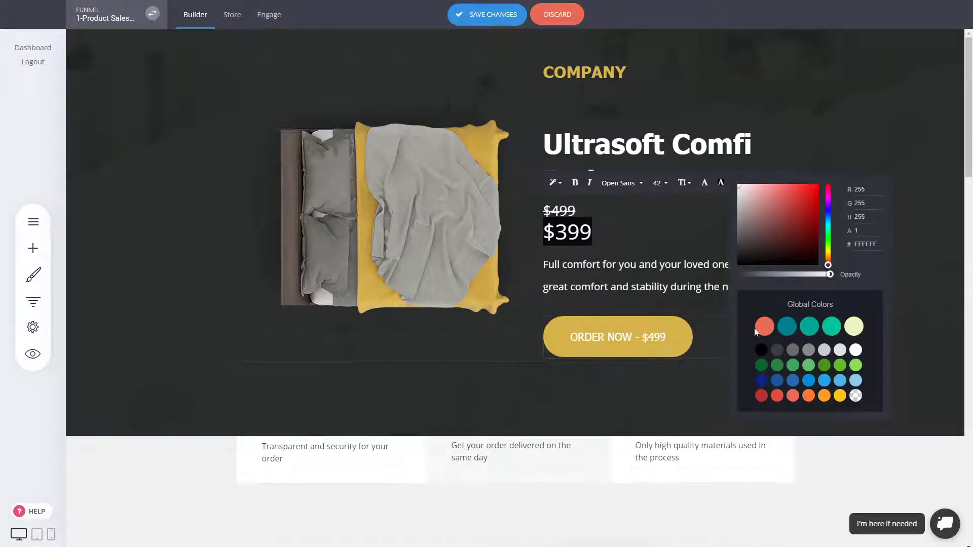
{"action": "left_click", "coordinate": [765, 327]}
{"action": "left_click", "coordinate": [880, 113]}
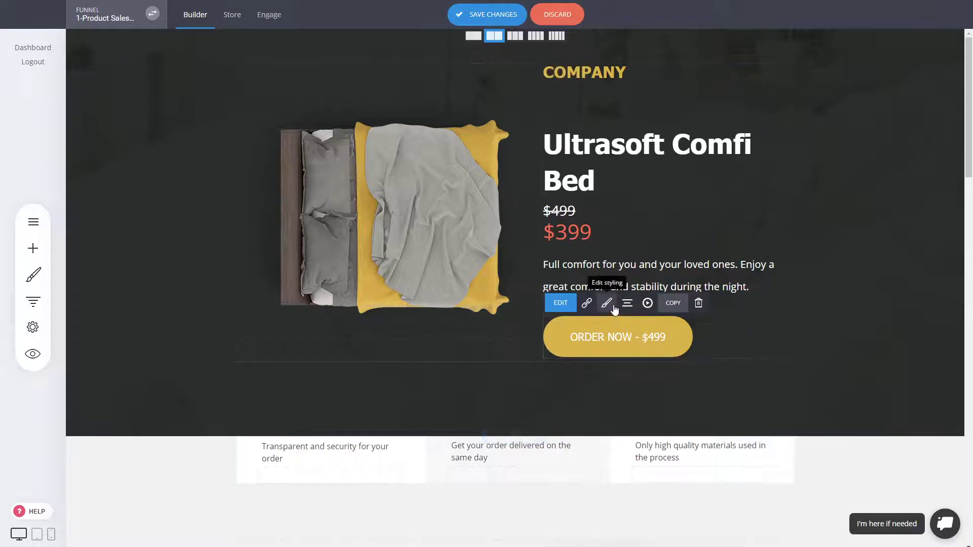
Set the 399 sale price's text colour to #ffffff
{"action": "left_click", "coordinate": [606, 302]}
{"action": "left_click", "coordinate": [339, 274]}
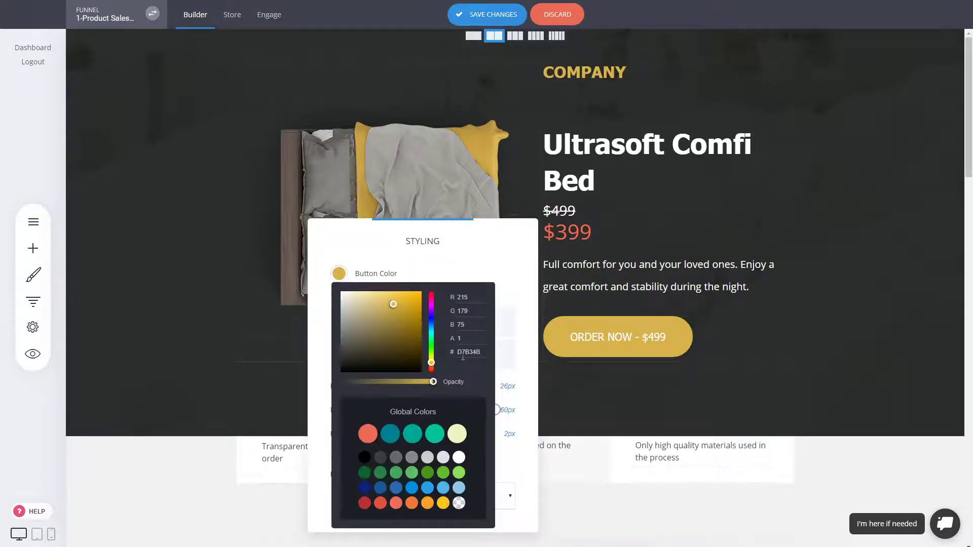
{"action": "left_click", "coordinate": [601, 233]}
{"action": "double_click", "coordinate": [578, 235]}
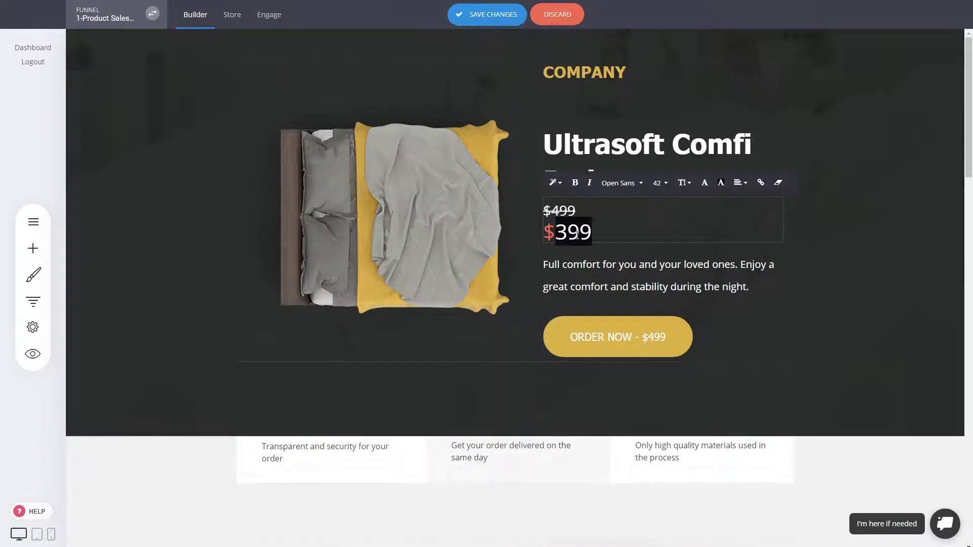
{"action": "left_click", "coordinate": [705, 183]}
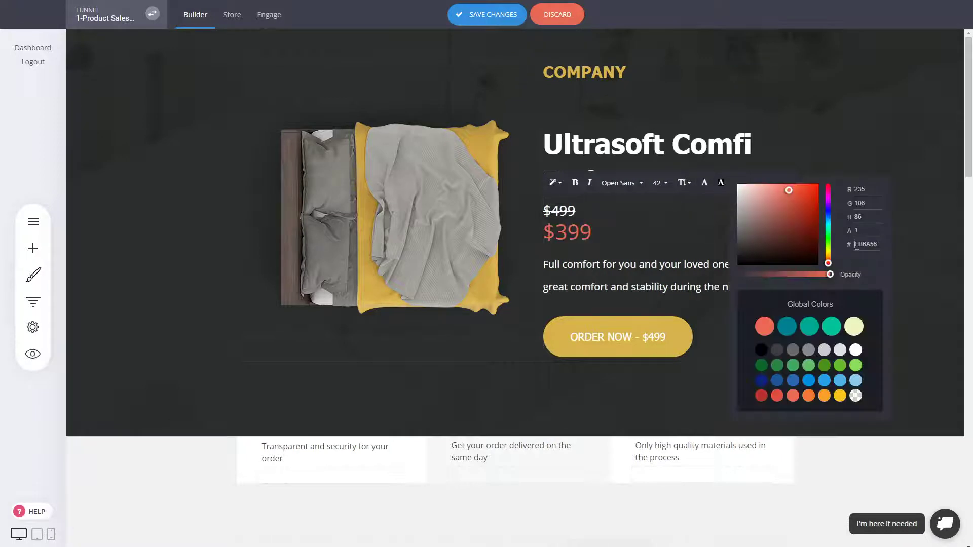
{"action": "type", "text": "ffffff"}
{"action": "left_click", "coordinate": [751, 237]}
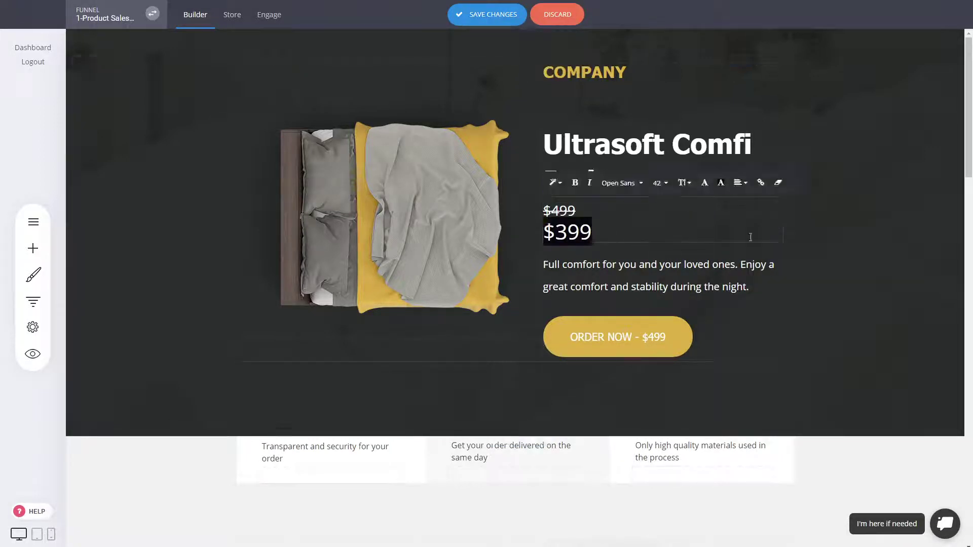
{"action": "left_click", "coordinate": [850, 233]}
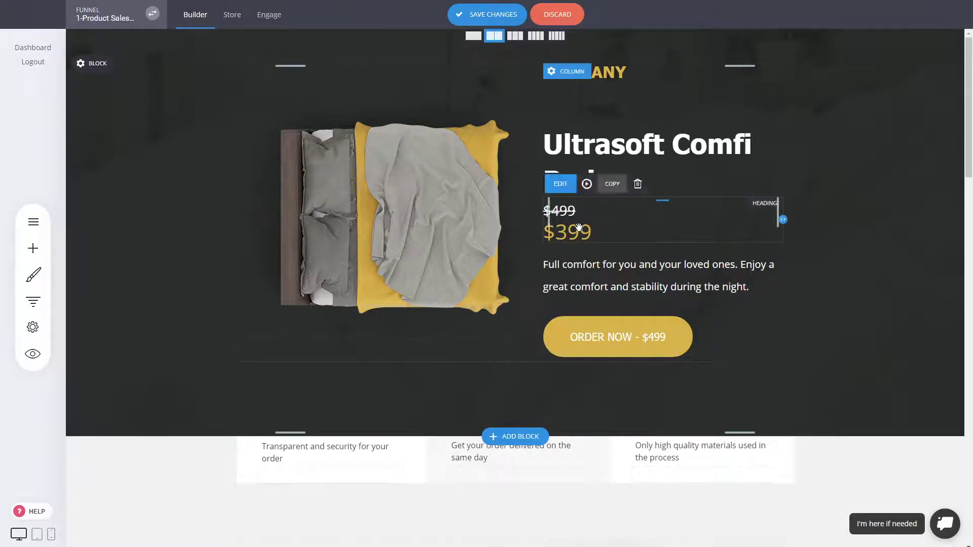
Join the $399 price onto the same line as $499
{"action": "left_click", "coordinate": [550, 232]}
{"action": "key", "text": "BackSpace"}
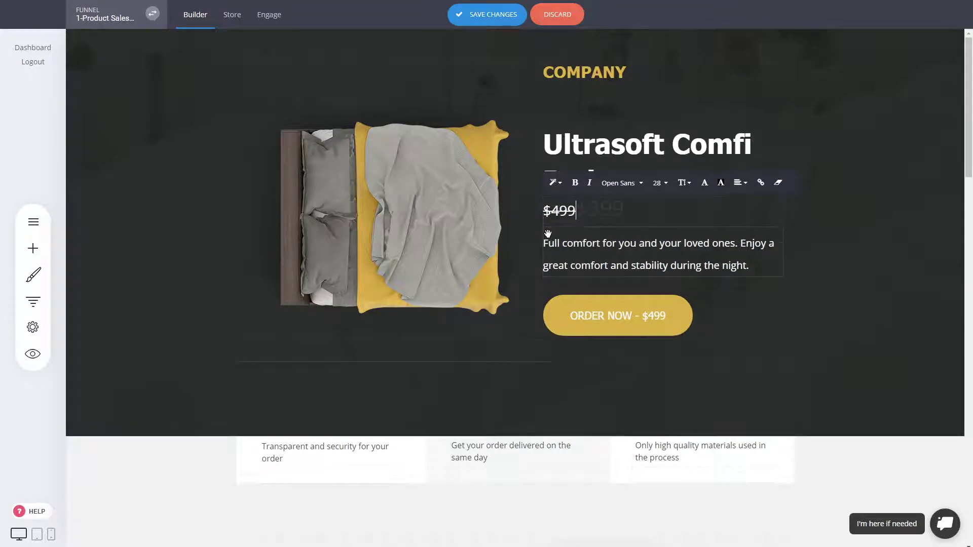
{"action": "double_click", "coordinate": [614, 217]}
{"action": "left_click_drag", "start_coordinate": [630, 213], "coordinate": [580, 210]}
{"action": "key", "text": "BackSpace"}
{"action": "key", "text": "ctrl+z"}
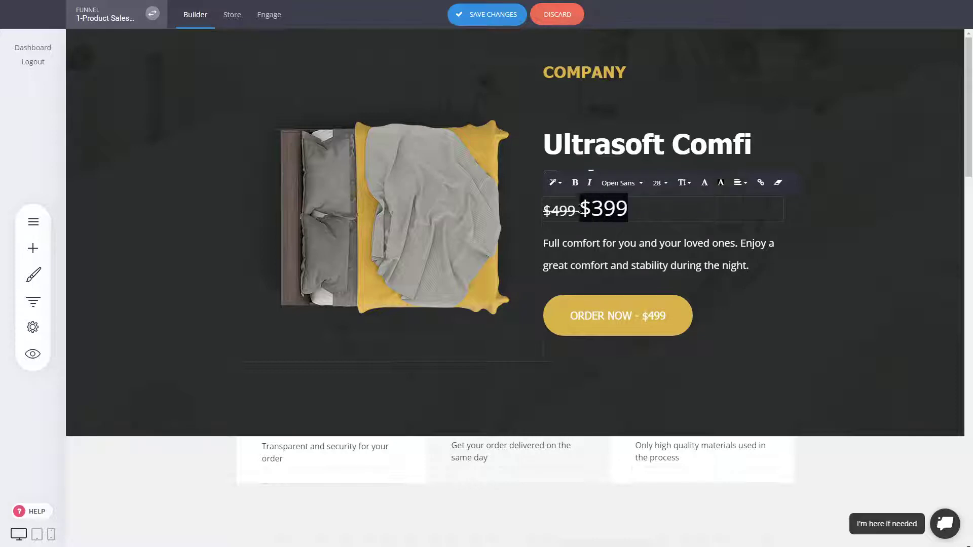
{"action": "key", "text": "BackSpace"}
{"action": "key", "text": "ctrl+z"}
Recolour $399 to #ffffff and make it bold Arial
{"action": "left_click", "coordinate": [721, 183]}
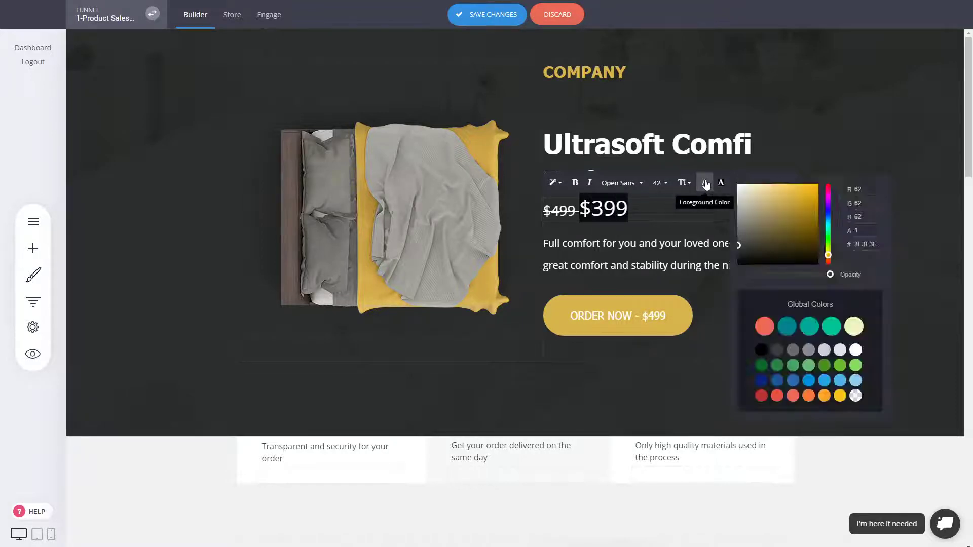
{"action": "left_click", "coordinate": [872, 245]}
{"action": "type", "text": "ffffff"}
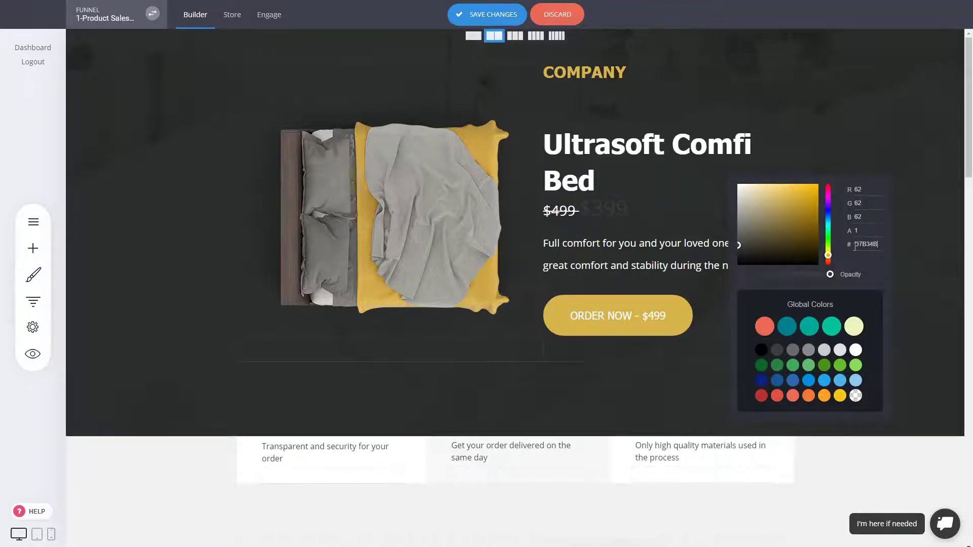
{"action": "left_click", "coordinate": [602, 215]}
{"action": "left_click", "coordinate": [623, 183]}
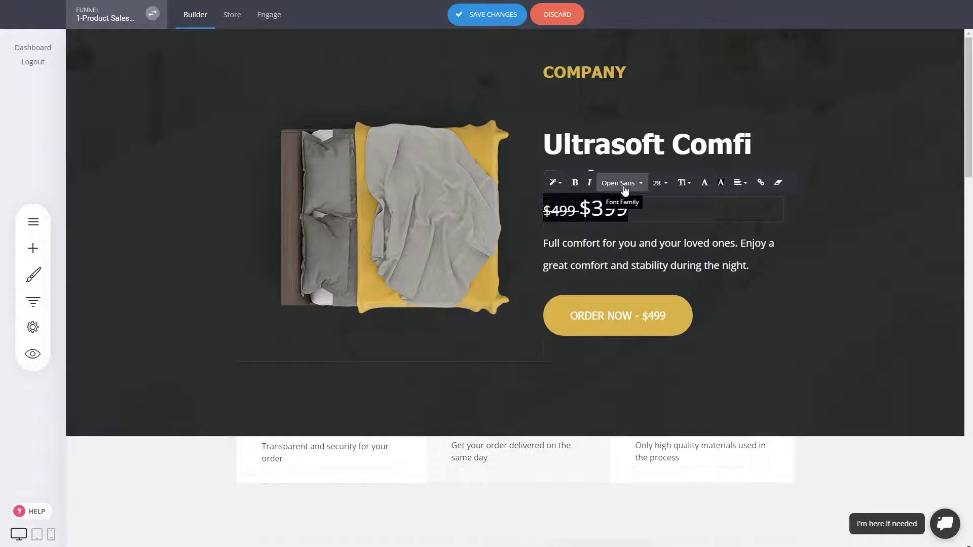
{"action": "left_click", "coordinate": [629, 265]}
{"action": "double_click", "coordinate": [598, 205]}
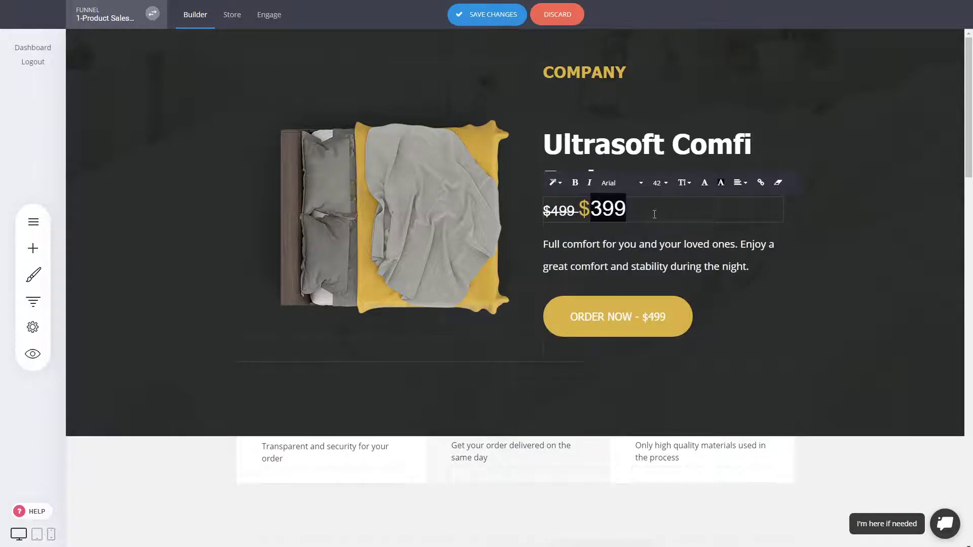
{"action": "left_click_drag", "start_coordinate": [627, 209], "coordinate": [580, 209]}
{"action": "left_click", "coordinate": [575, 182]}
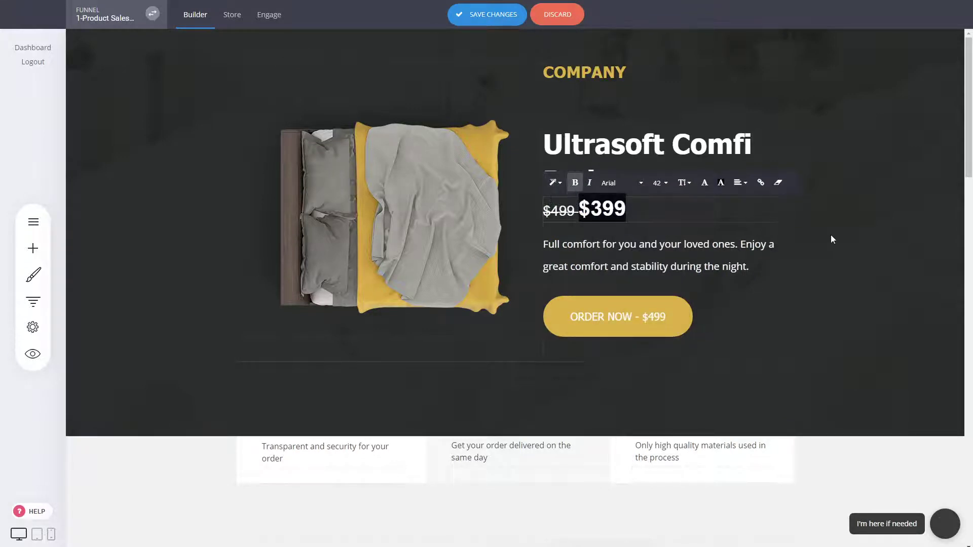
{"action": "left_click", "coordinate": [832, 239]}
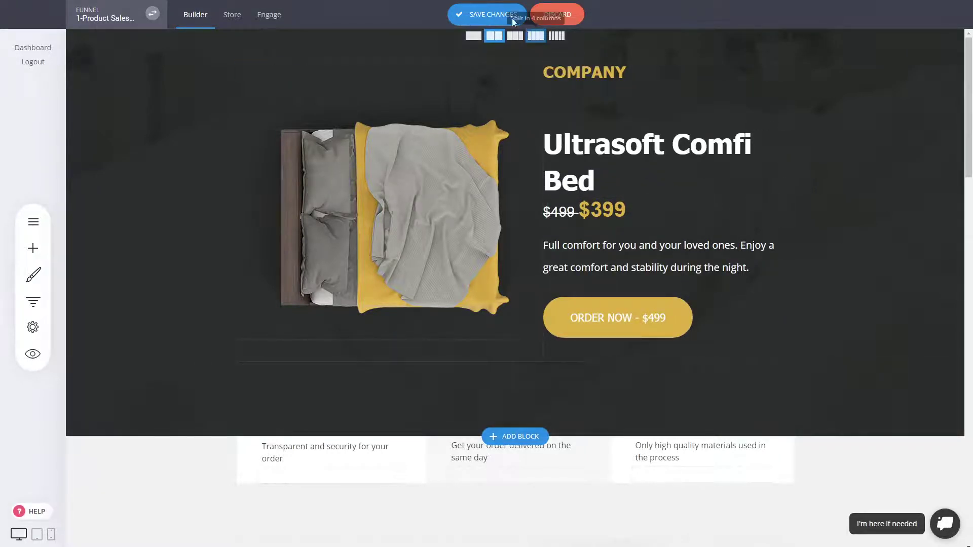
Save the price edits, shorten the bed image's box, and discard a trial empty gallery
{"action": "left_click", "coordinate": [512, 15]}
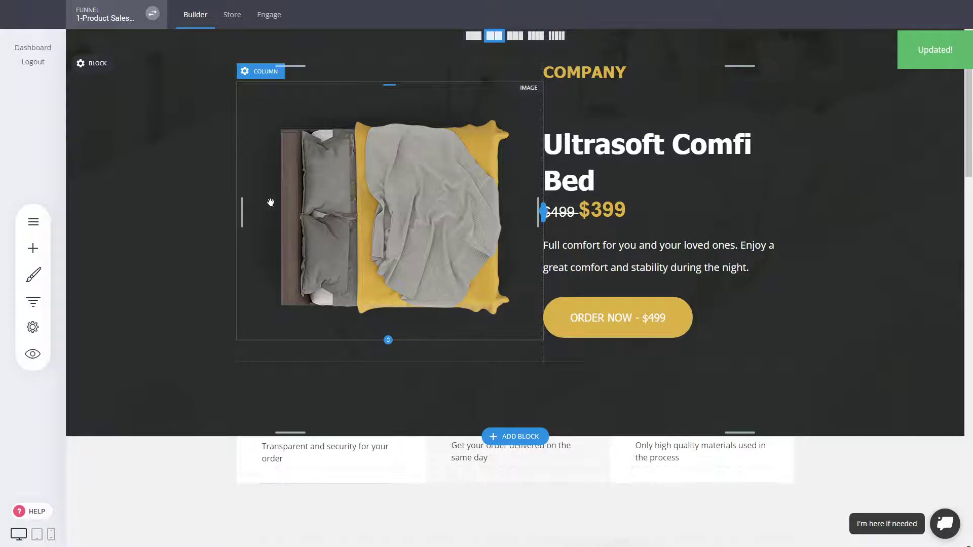
{"action": "mouse_move", "coordinate": [388, 339]}
{"action": "left_mouse_down"}
{"action": "mouse_move", "coordinate": [389, 299]}
{"action": "mouse_move", "coordinate": [387, 330]}
{"action": "left_mouse_up"}
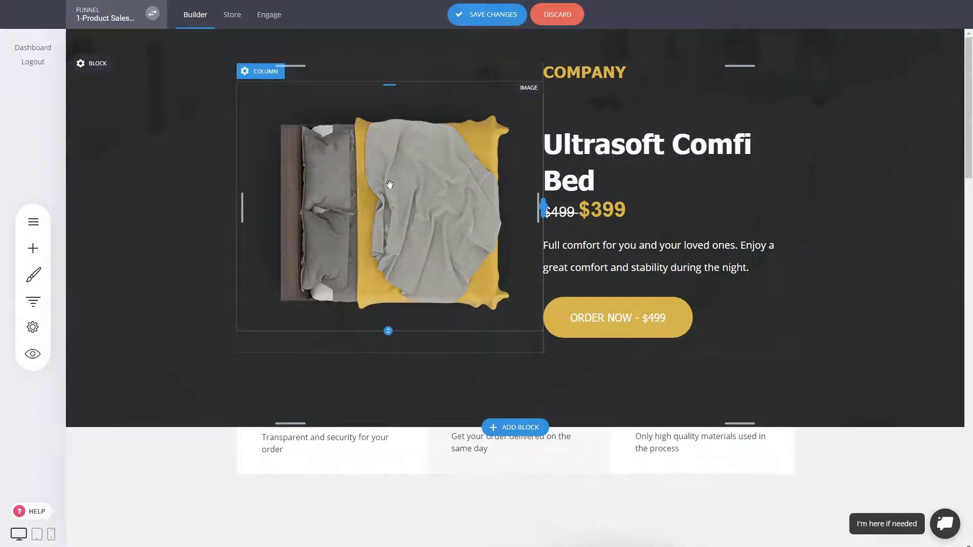
{"action": "left_click", "coordinate": [40, 259]}
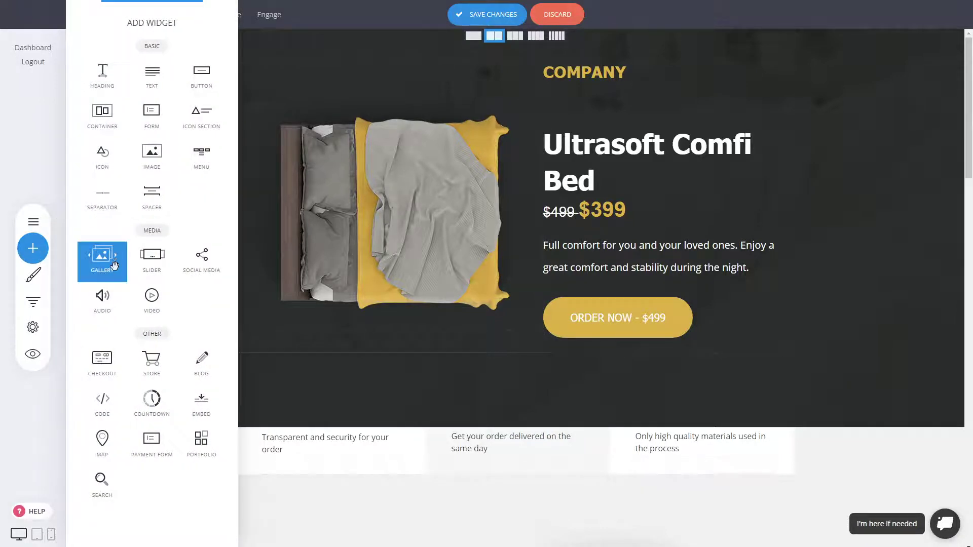
{"action": "left_click_drag", "start_coordinate": [114, 266], "coordinate": [345, 311]}
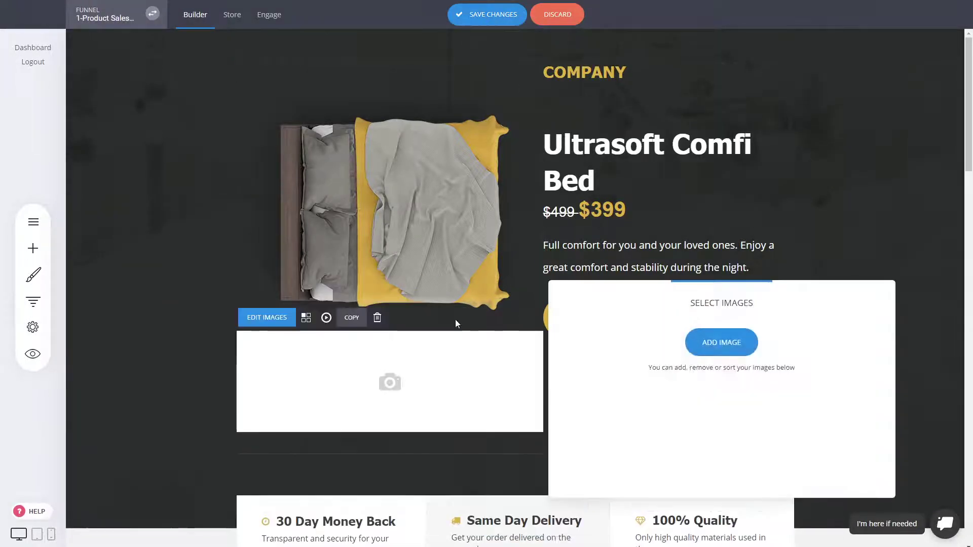
{"action": "left_click", "coordinate": [731, 351]}
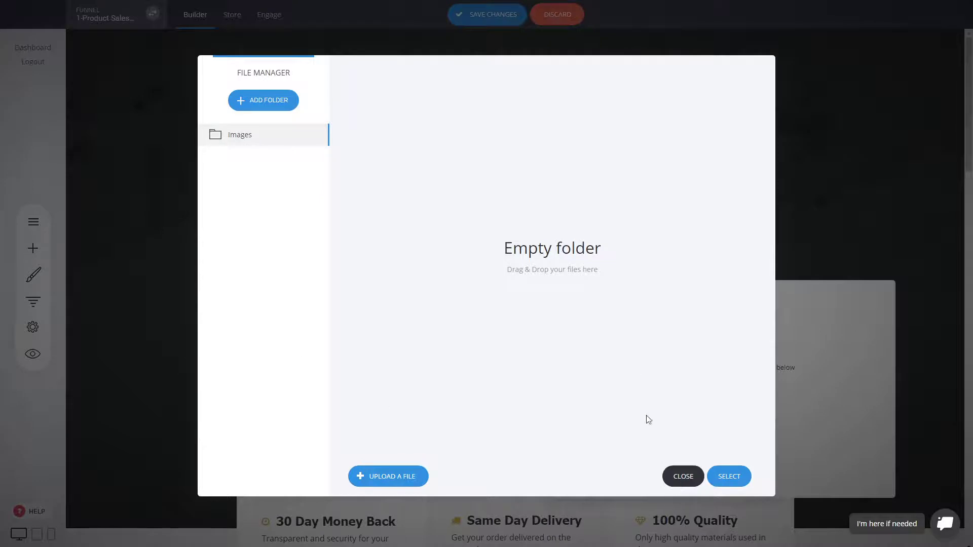
{"action": "left_click", "coordinate": [679, 482]}
{"action": "left_click", "coordinate": [481, 285]}
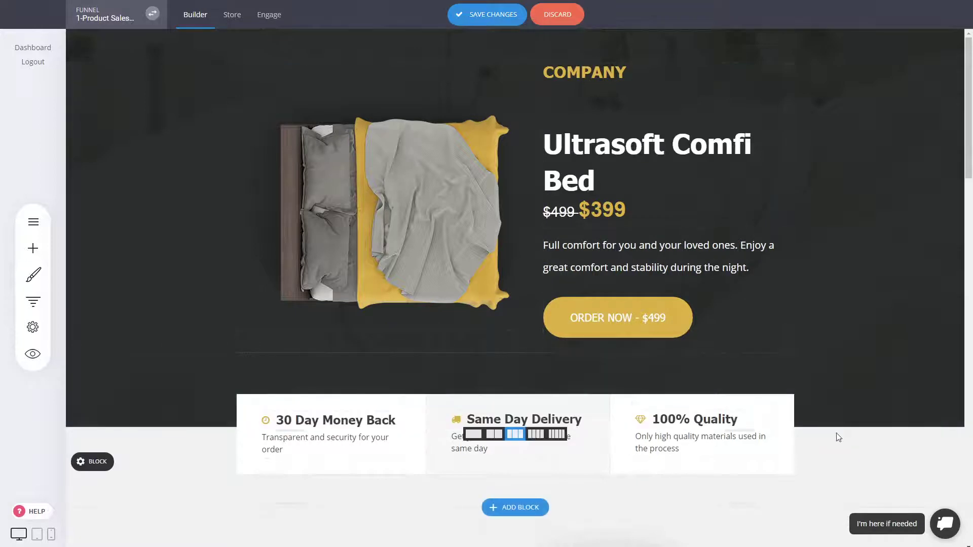
Copy a Benefit One item and paste it as a fourth entry in The Quality of Sleep list
{"action": "scroll", "coordinate": [780, 193], "scroll_direction": "down", "scroll_amount": 3}
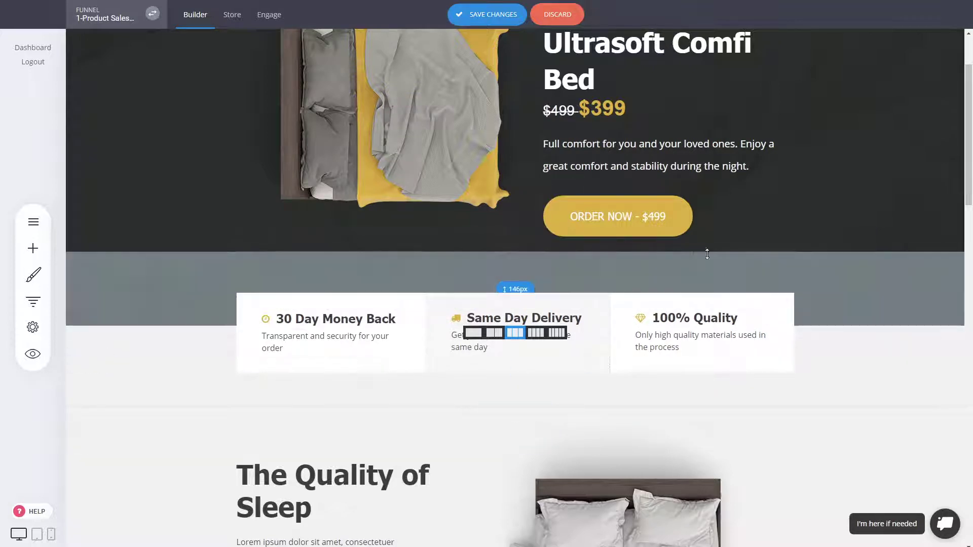
{"action": "scroll", "coordinate": [862, 283], "scroll_direction": "down", "scroll_amount": 2}
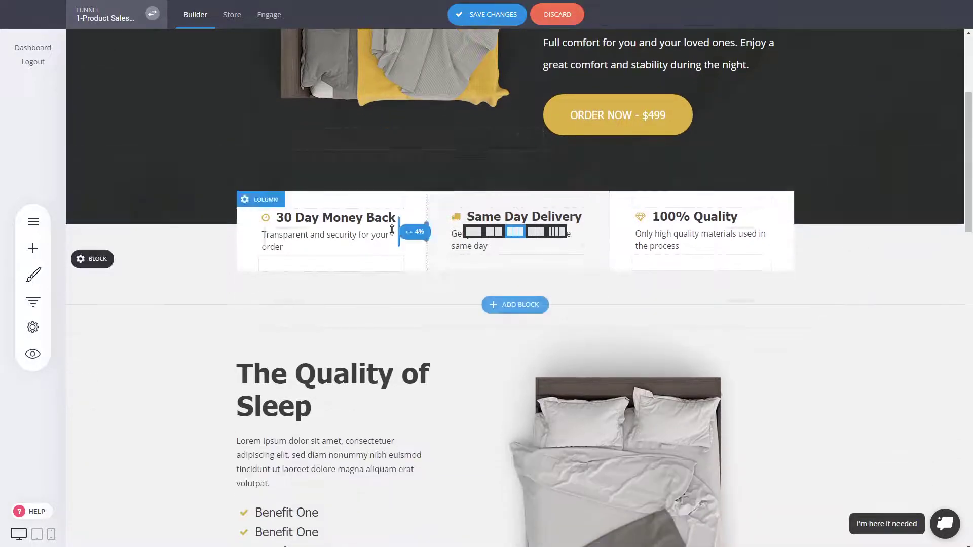
{"action": "scroll", "coordinate": [773, 249], "scroll_direction": "down", "scroll_amount": 4}
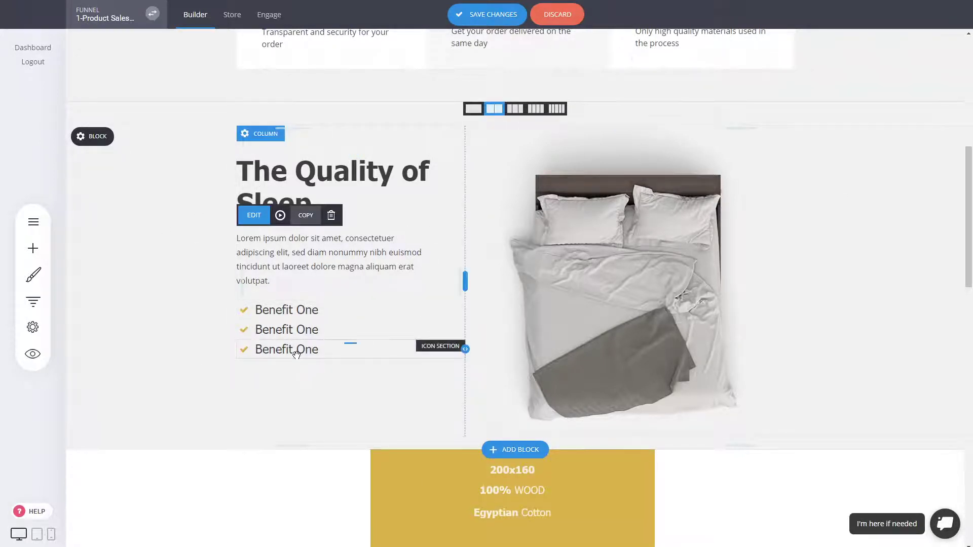
{"action": "left_click", "coordinate": [342, 326]}
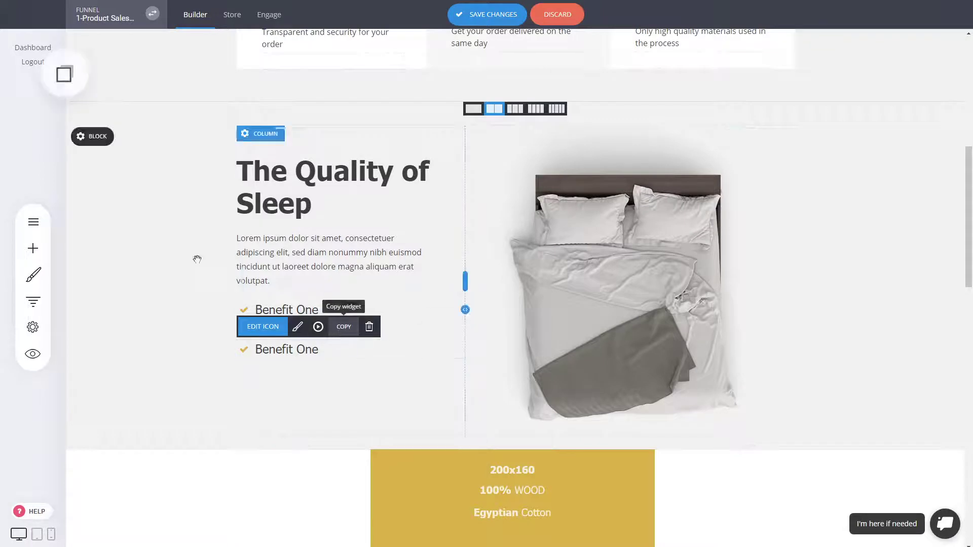
{"action": "left_click", "coordinate": [75, 81]}
{"action": "left_click_drag", "start_coordinate": [96, 121], "coordinate": [285, 325]}
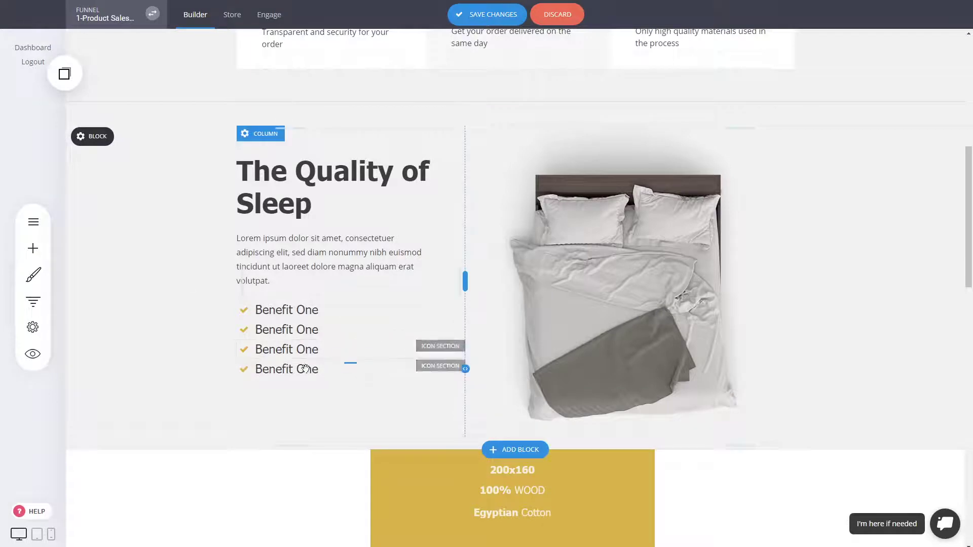
{"action": "scroll", "coordinate": [807, 323], "scroll_direction": "down", "scroll_amount": 4}
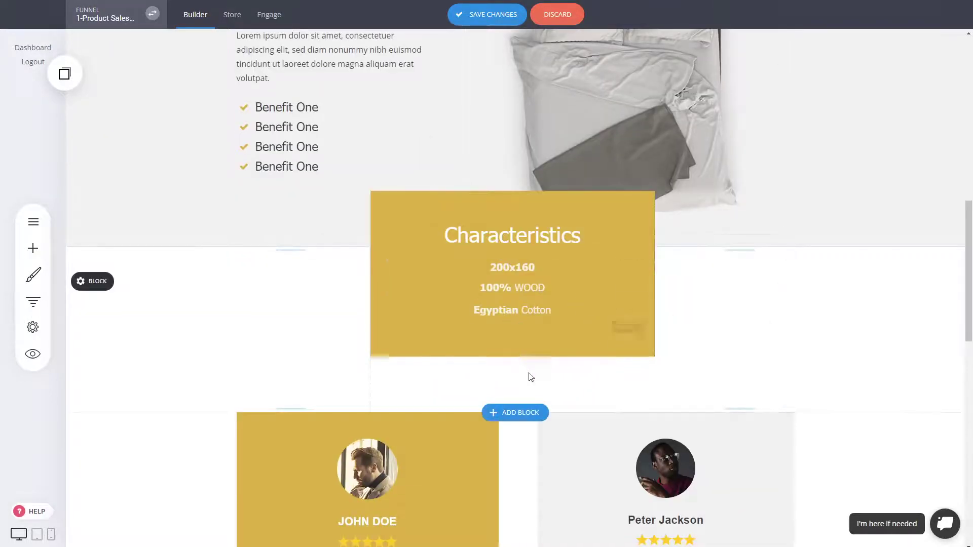
Browse Call To Action templates without adding one, add spacing above Characteristics, and save
{"action": "left_click", "coordinate": [513, 413]}
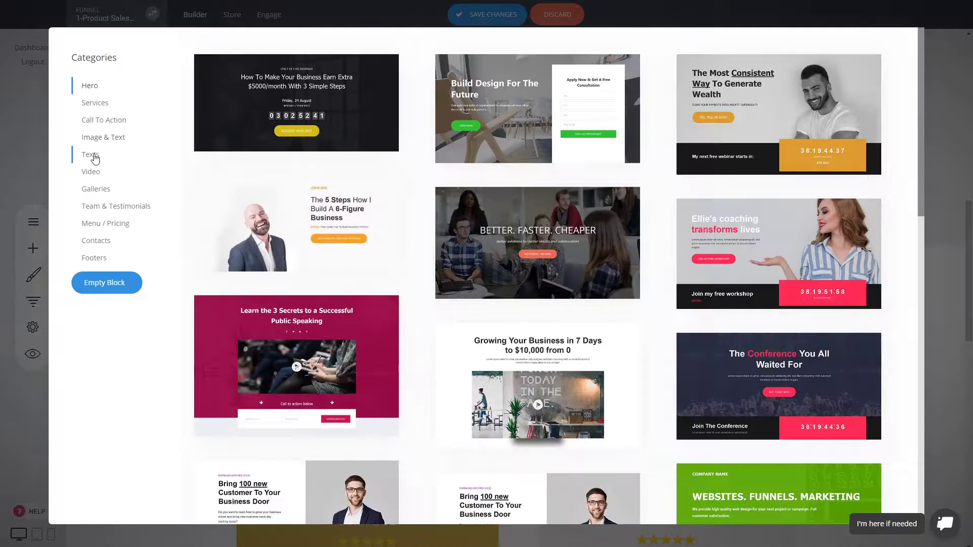
{"action": "left_click", "coordinate": [100, 121]}
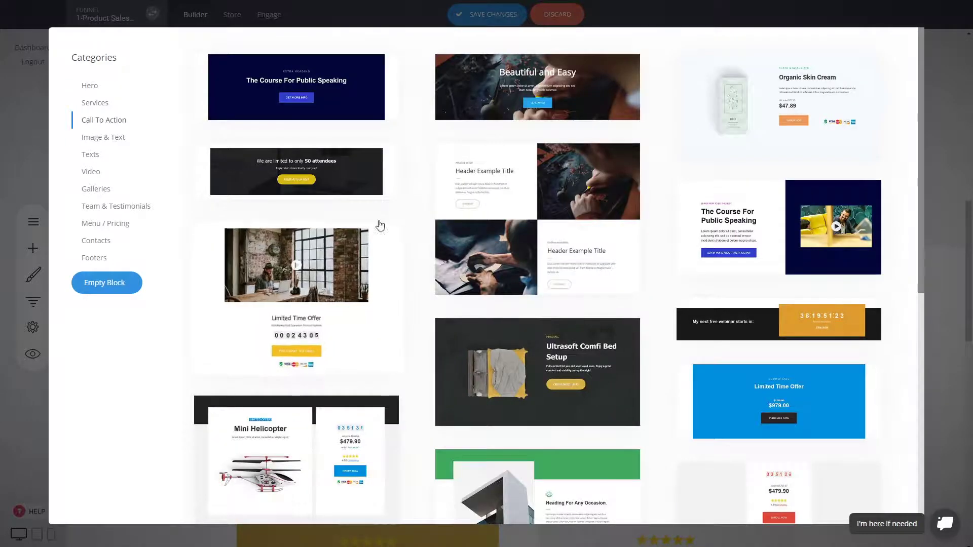
{"action": "scroll", "coordinate": [384, 254], "scroll_direction": "down", "scroll_amount": 7}
{"action": "scroll", "coordinate": [850, 189], "scroll_direction": "up", "scroll_amount": 5}
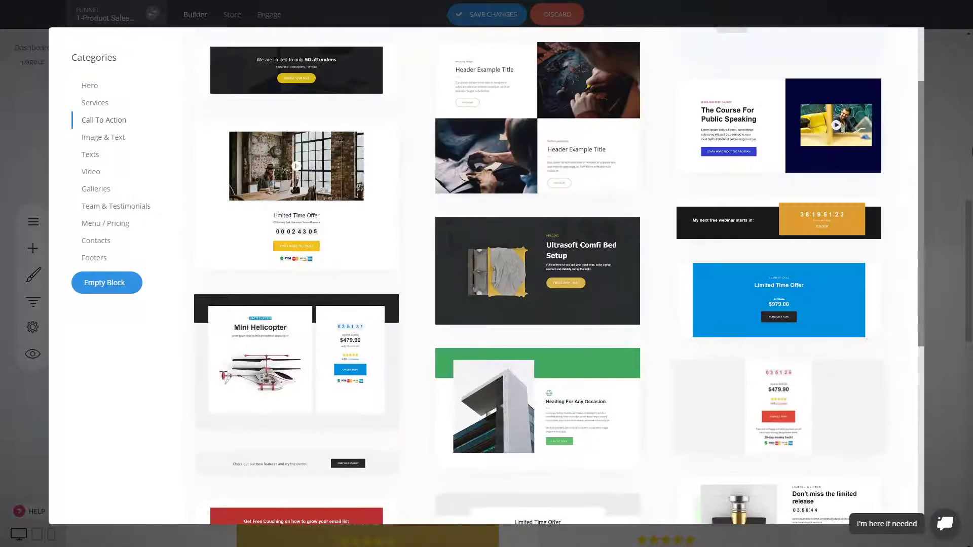
{"action": "left_click", "coordinate": [939, 130]}
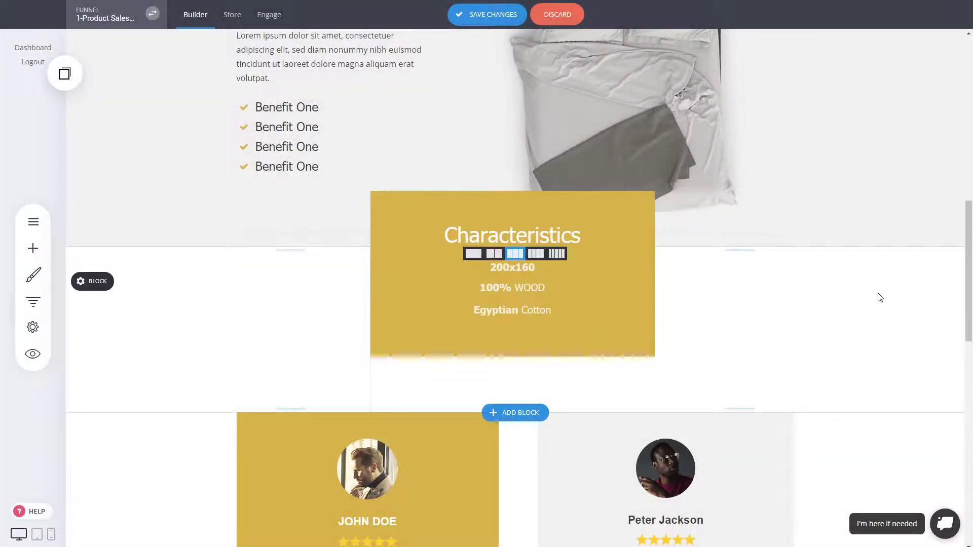
{"action": "left_click_drag", "start_coordinate": [759, 245], "coordinate": [761, 254]}
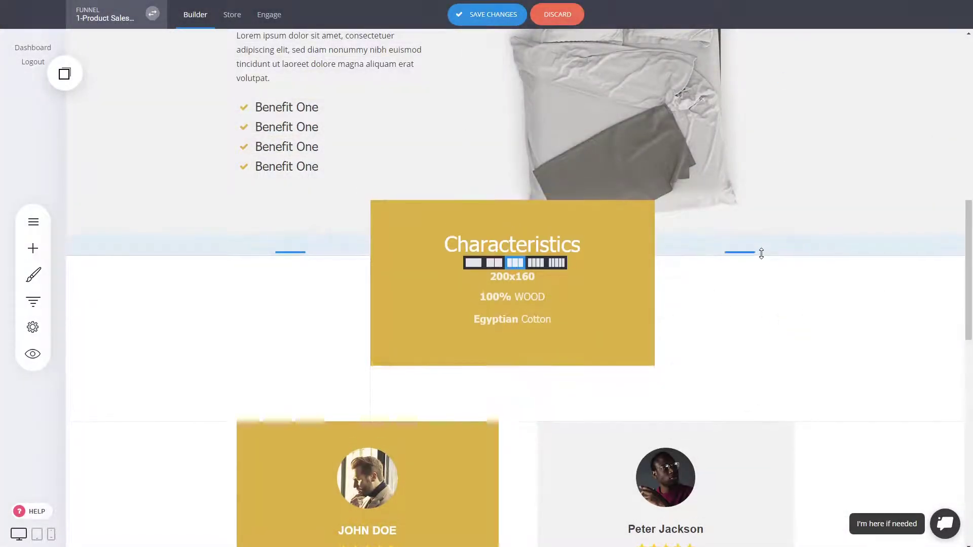
{"action": "left_click", "coordinate": [495, 20]}
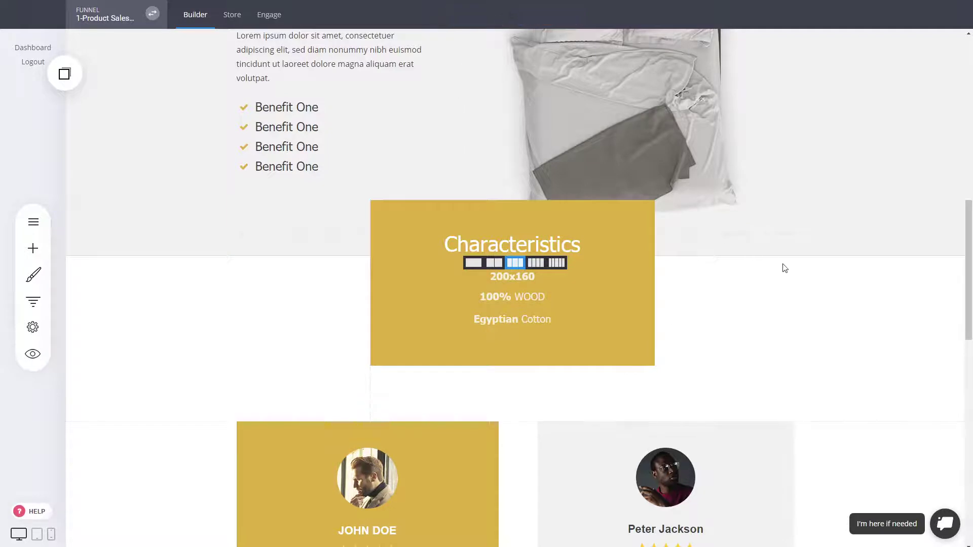
Review the testimonials and star rating image, then show the Landing Page, Checkout and Thank You steps
{"action": "scroll", "coordinate": [784, 267], "scroll_direction": "down", "scroll_amount": 4}
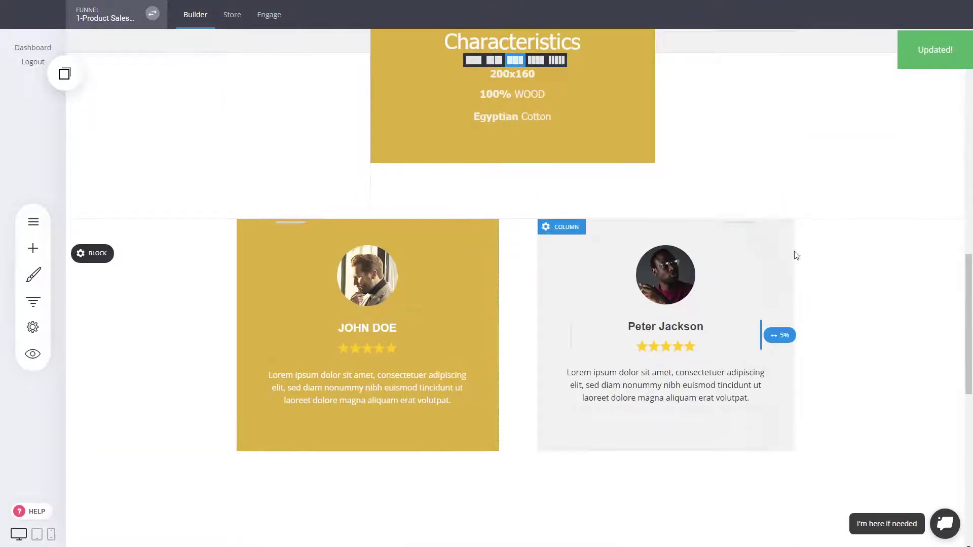
{"action": "scroll", "coordinate": [720, 245], "scroll_direction": "down", "scroll_amount": 2}
{"action": "scroll", "coordinate": [719, 246], "scroll_direction": "down", "scroll_amount": 2}
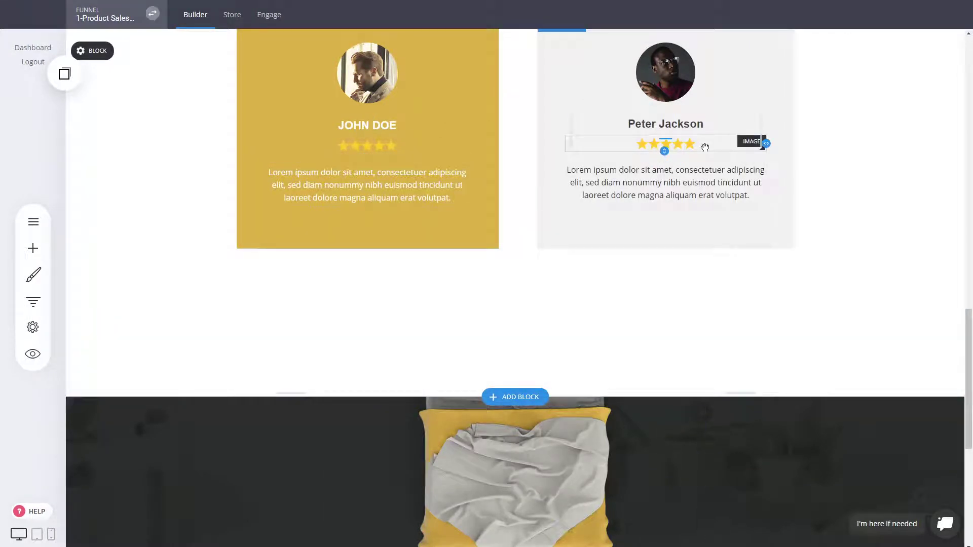
{"action": "left_click", "coordinate": [706, 147]}
{"action": "scroll", "coordinate": [834, 178], "scroll_direction": "up", "scroll_amount": 4}
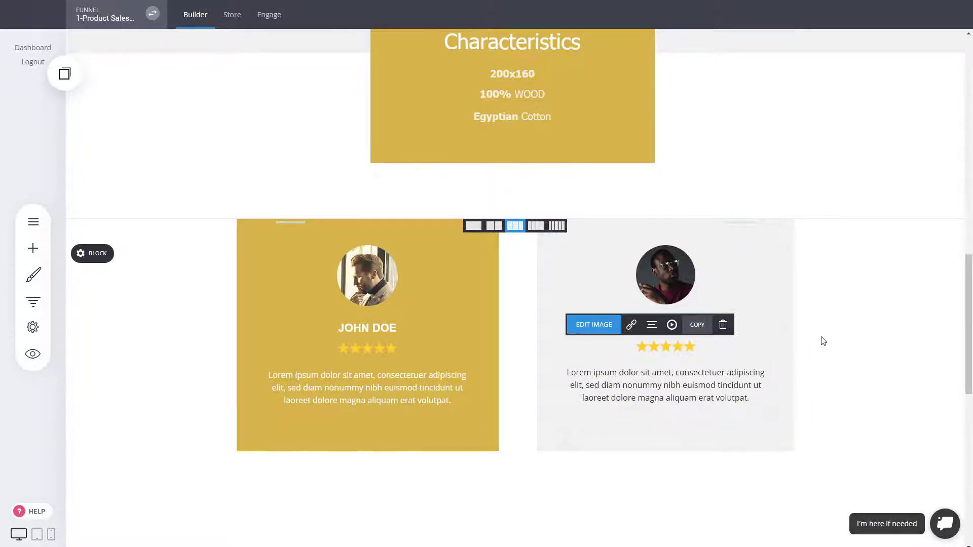
{"action": "scroll", "coordinate": [833, 341], "scroll_direction": "down", "scroll_amount": 4}
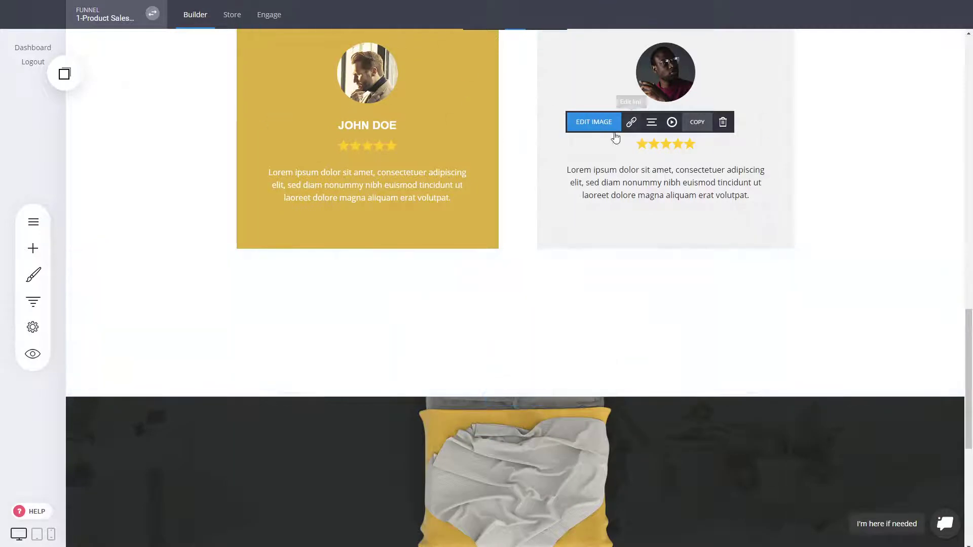
{"action": "scroll", "coordinate": [801, 426], "scroll_direction": "down", "scroll_amount": 6}
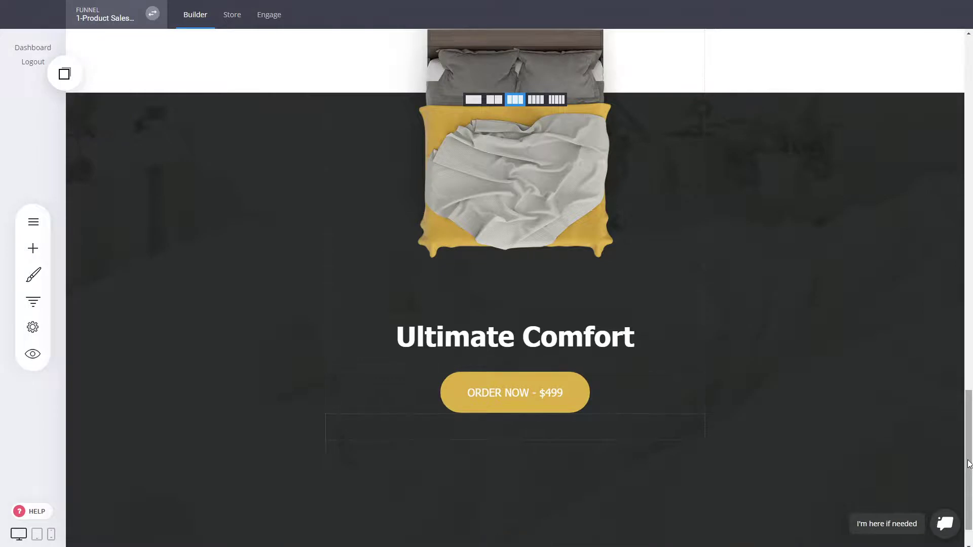
{"action": "left_click_drag", "start_coordinate": [970, 462], "coordinate": [970, 91]}
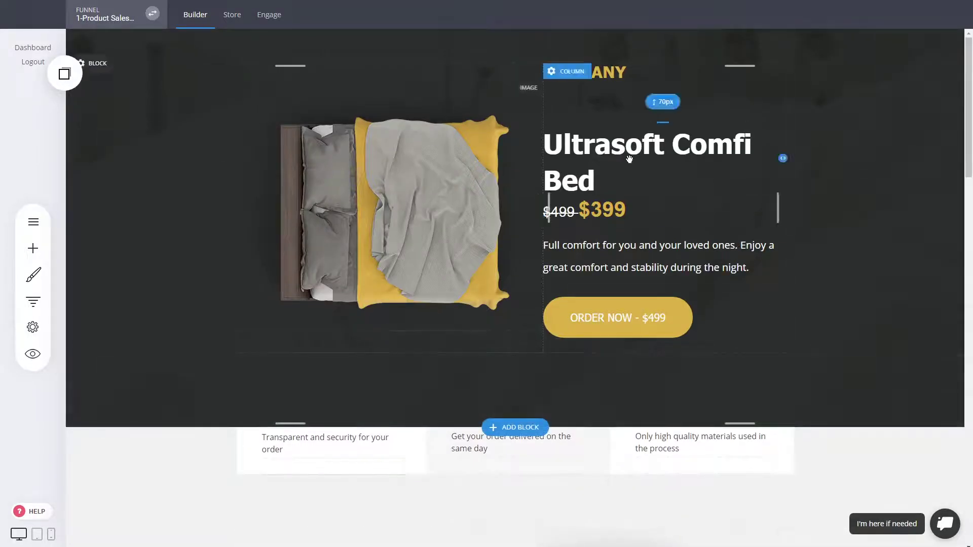
{"action": "scroll", "coordinate": [834, 317], "scroll_direction": "down", "scroll_amount": 5}
{"action": "scroll", "coordinate": [834, 314], "scroll_direction": "up", "scroll_amount": 5}
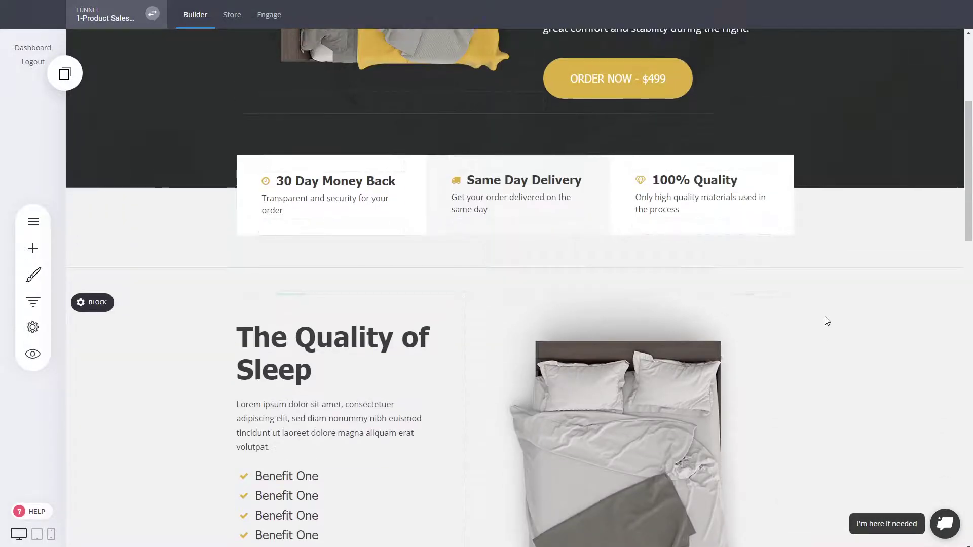
{"action": "scroll", "coordinate": [906, 274], "scroll_direction": "down", "scroll_amount": 4}
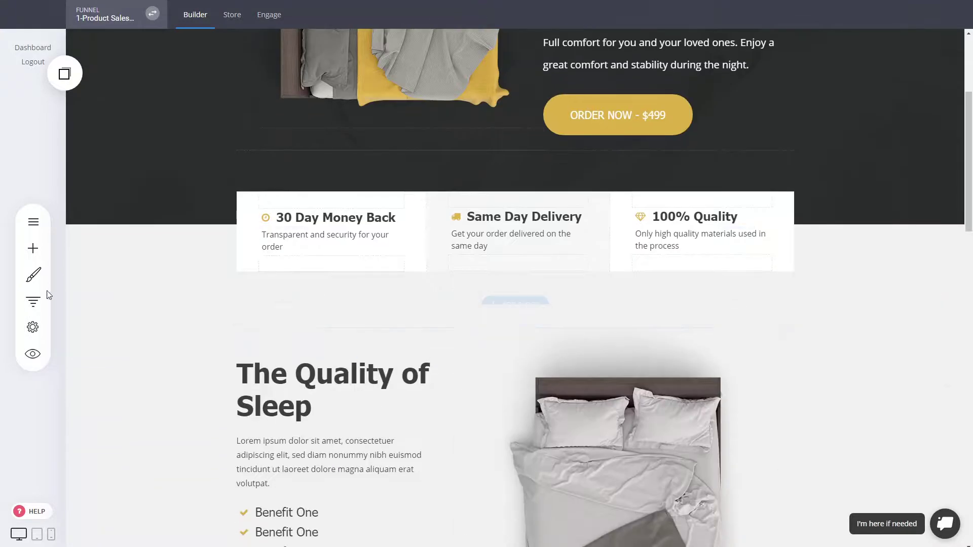
{"action": "left_click", "coordinate": [33, 302]}
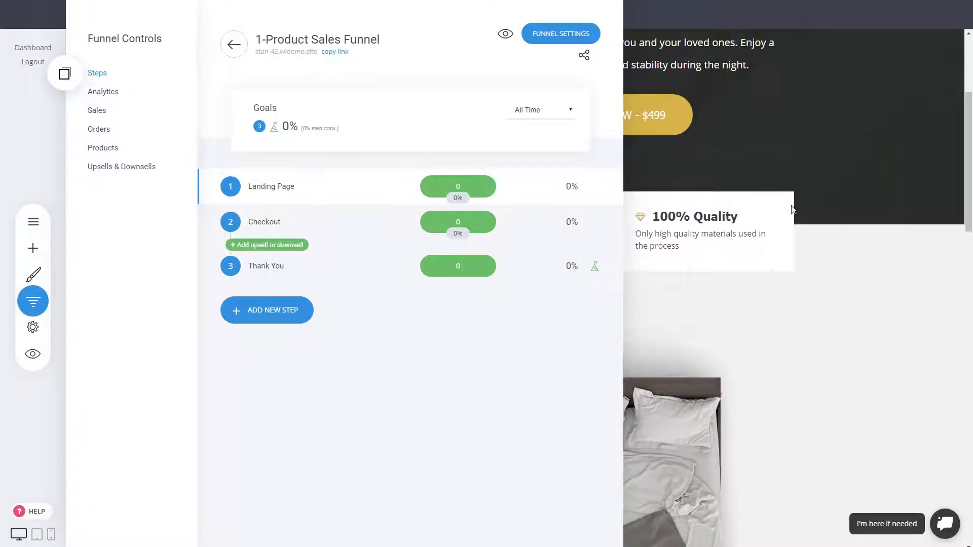
Reopen Funnel Controls and edit the Checkout step with the Ultrasoft Comfi Bed offer
{"action": "left_click", "coordinate": [971, 116]}
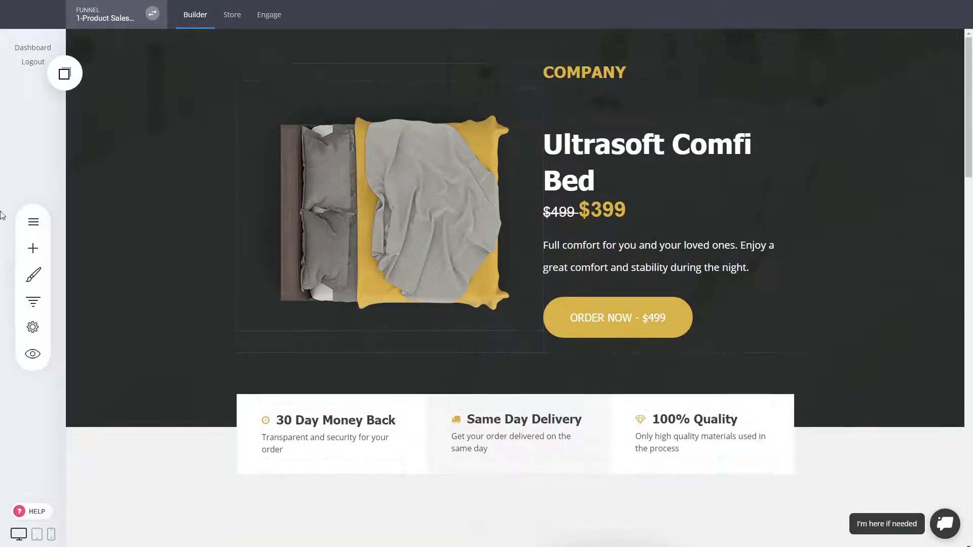
{"action": "left_click", "coordinate": [29, 303]}
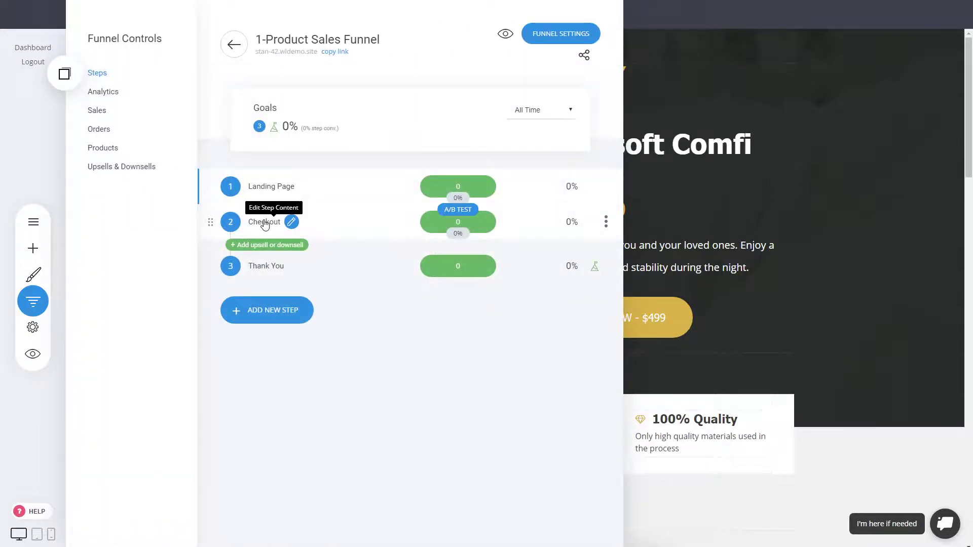
{"action": "left_click", "coordinate": [264, 224]}
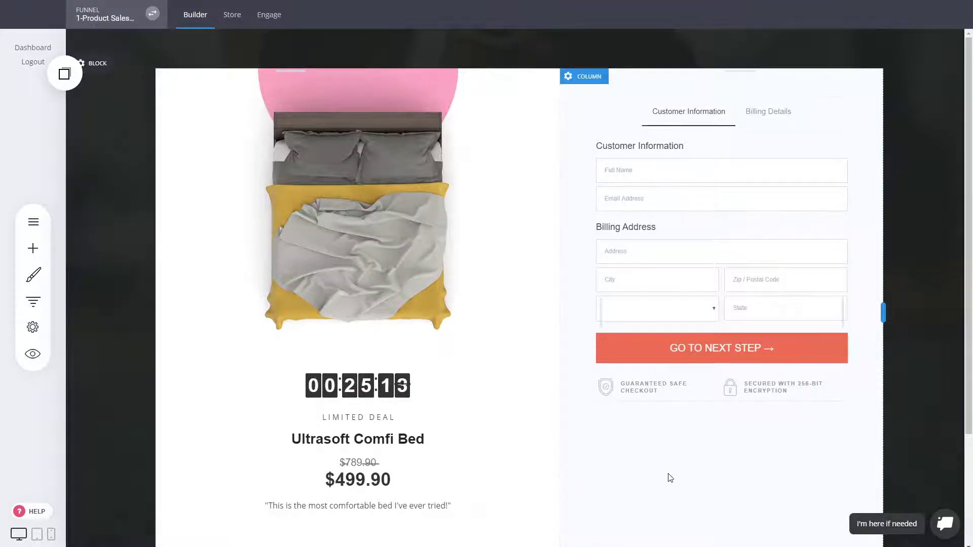
Review the checkout form's main products without changes, then go to the Store section
{"action": "left_click", "coordinate": [695, 246]}
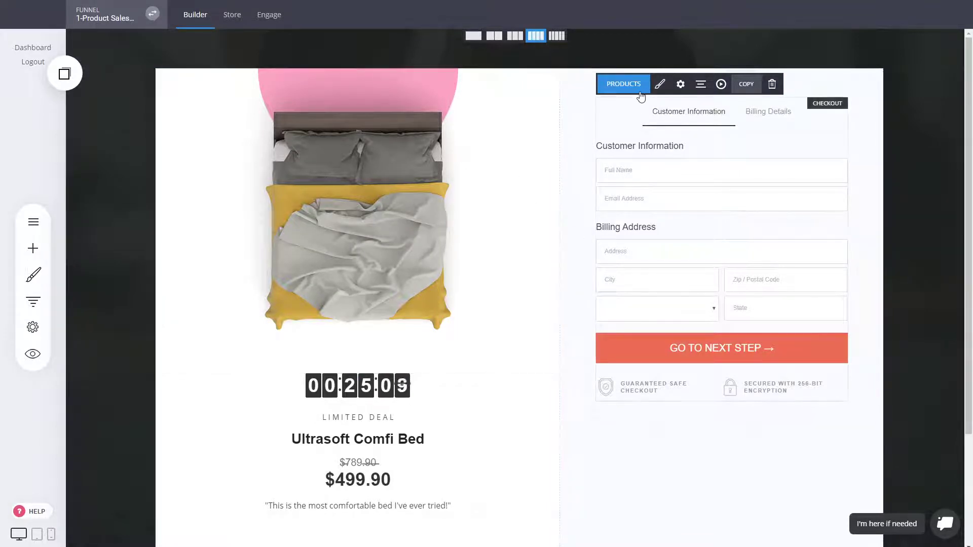
{"action": "left_click", "coordinate": [642, 89]}
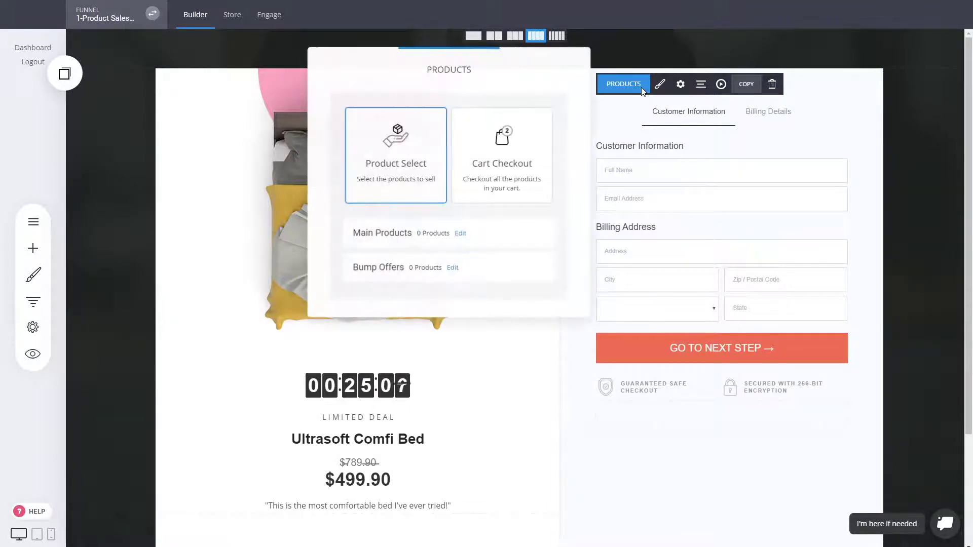
{"action": "left_click", "coordinate": [674, 211]}
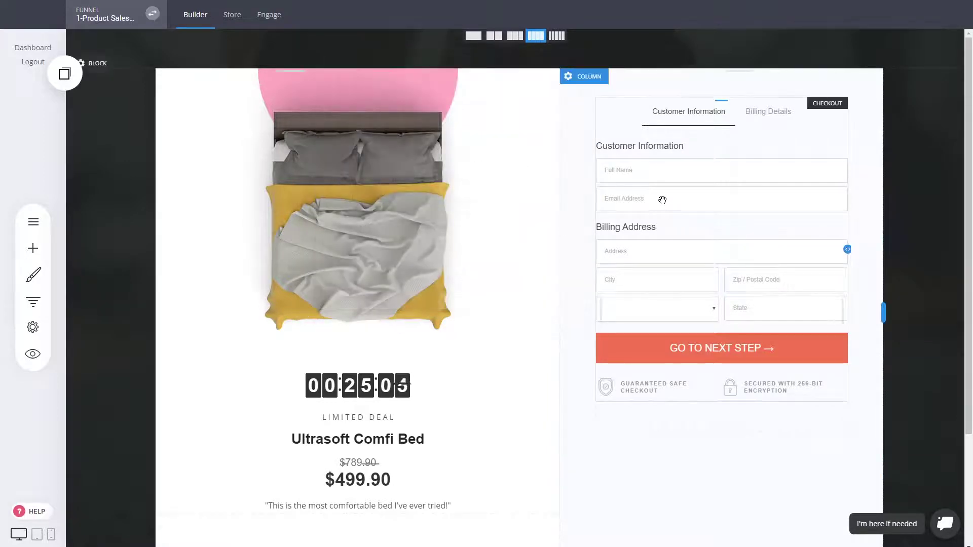
{"action": "left_click", "coordinate": [624, 84]}
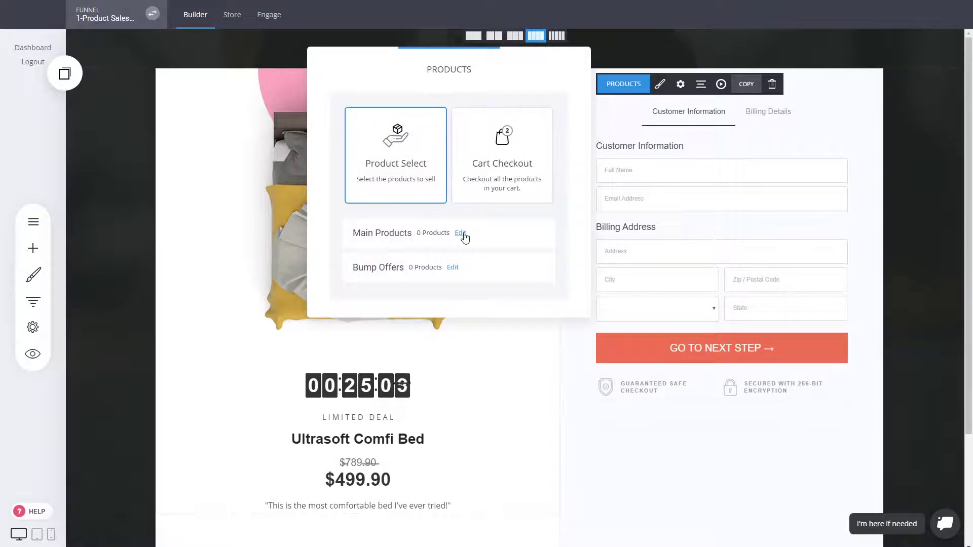
{"action": "left_click", "coordinate": [463, 234]}
{"action": "left_click", "coordinate": [509, 167]}
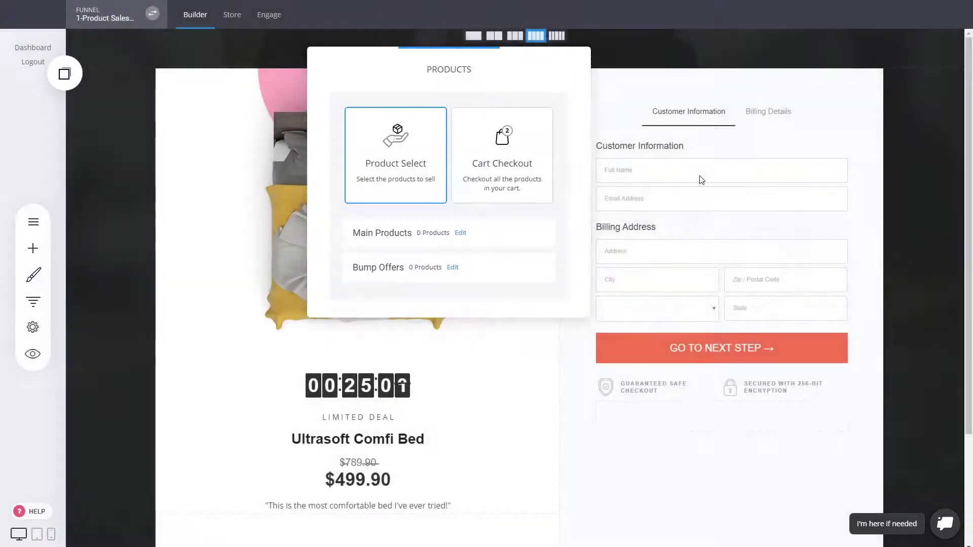
{"action": "left_click", "coordinate": [702, 180]}
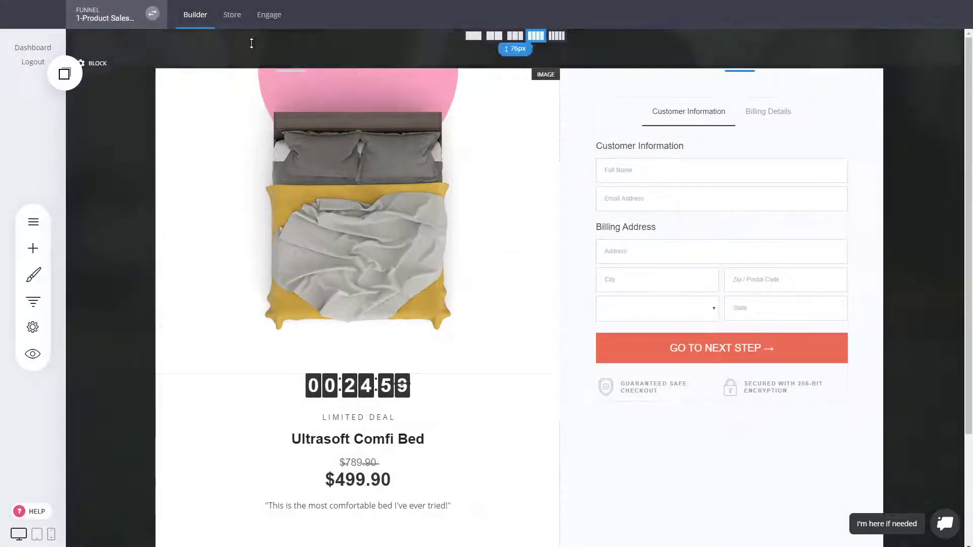
{"action": "left_click", "coordinate": [232, 15]}
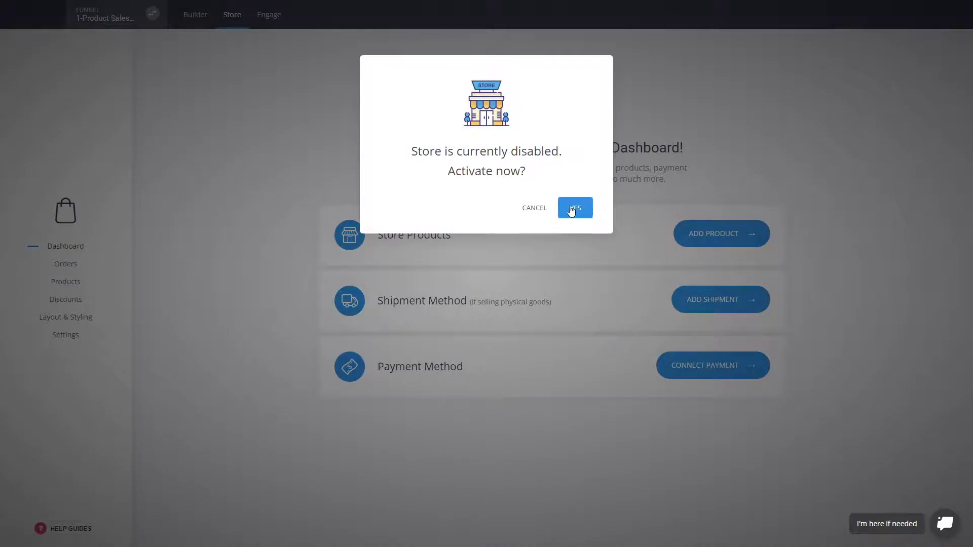
Activate the store and start a new Physical Product from the Products list
{"action": "left_click", "coordinate": [572, 210]}
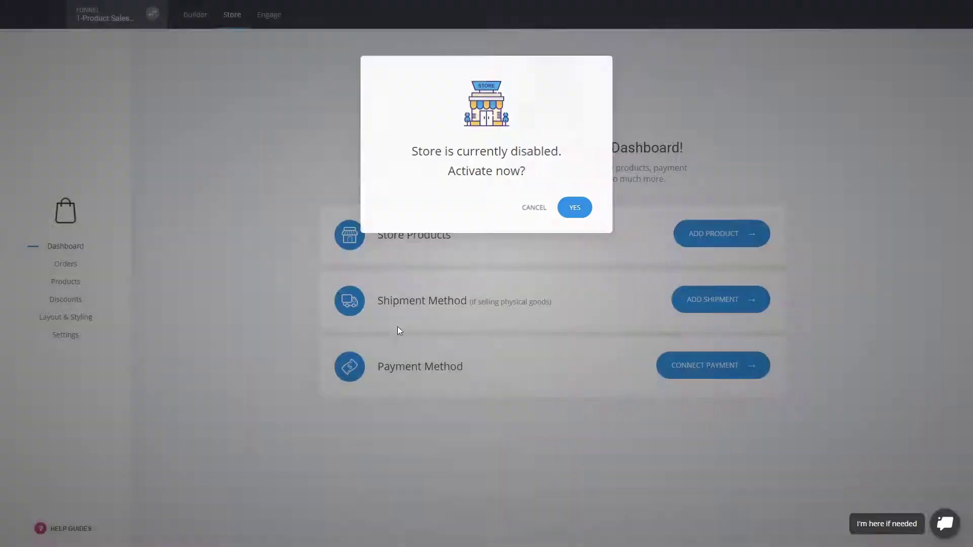
{"action": "left_click", "coordinate": [69, 287]}
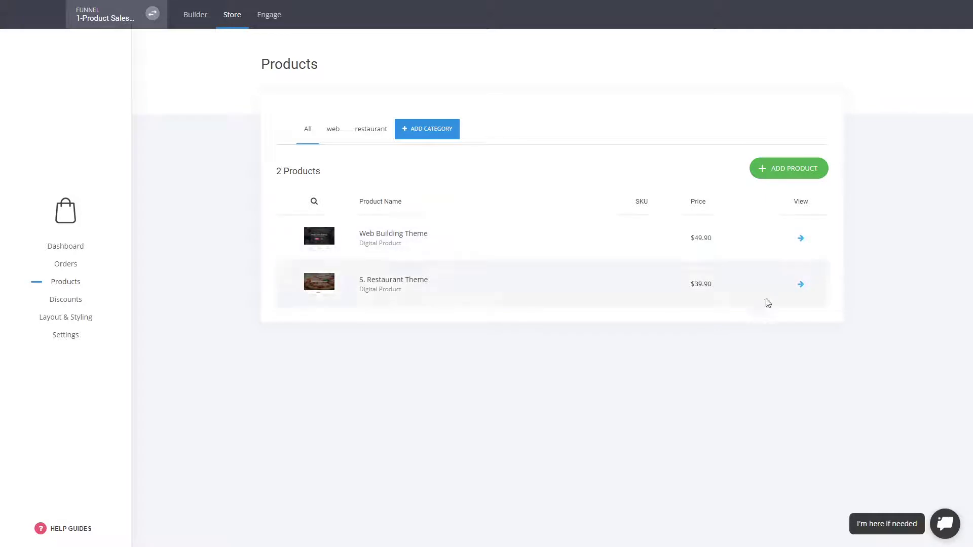
{"action": "left_click", "coordinate": [789, 173]}
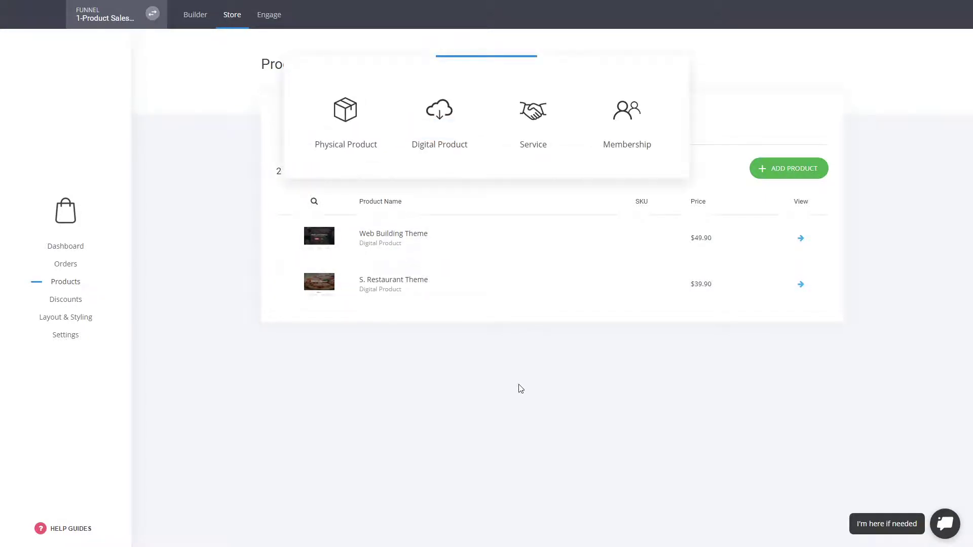
{"action": "left_click_drag", "start_coordinate": [491, 86], "coordinate": [544, 241]}
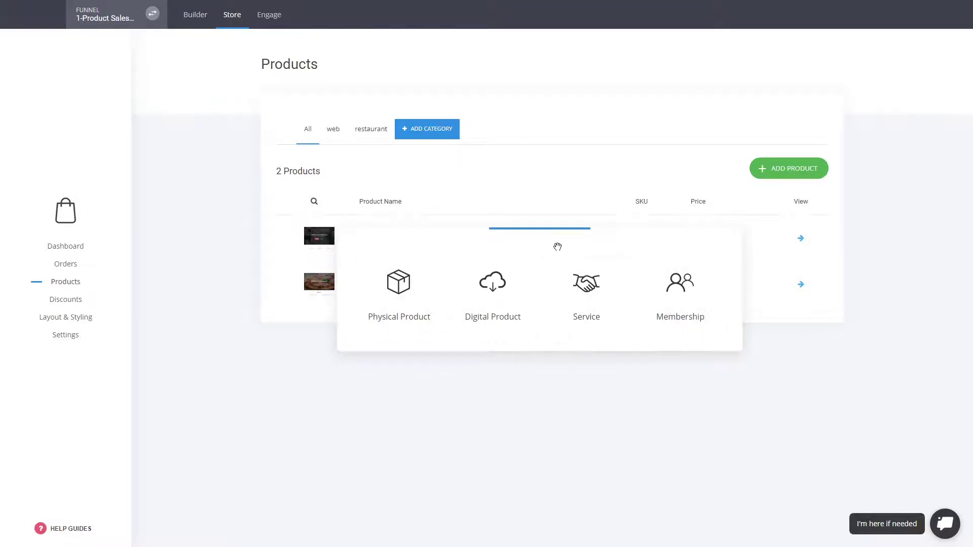
{"action": "left_click_drag", "start_coordinate": [558, 245], "coordinate": [569, 216]}
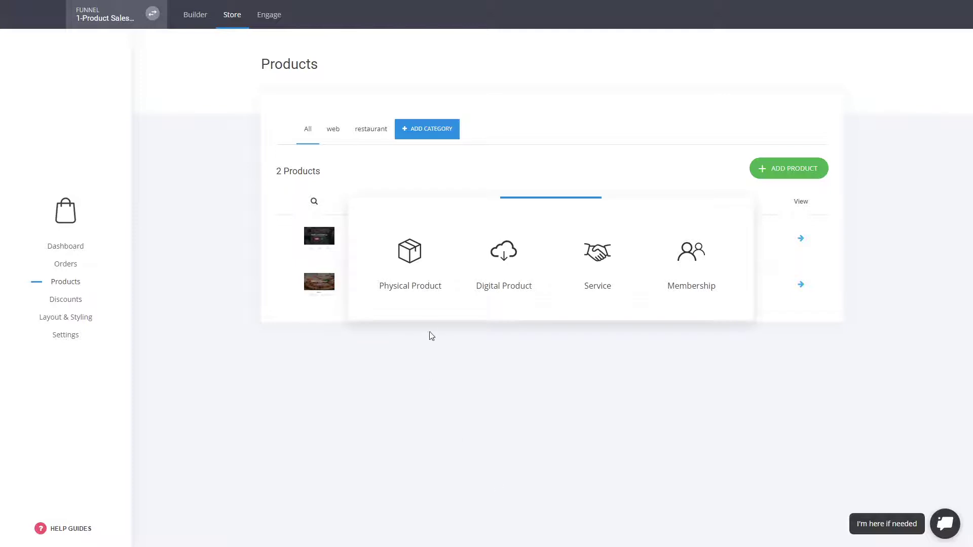
{"action": "left_click", "coordinate": [422, 276]}
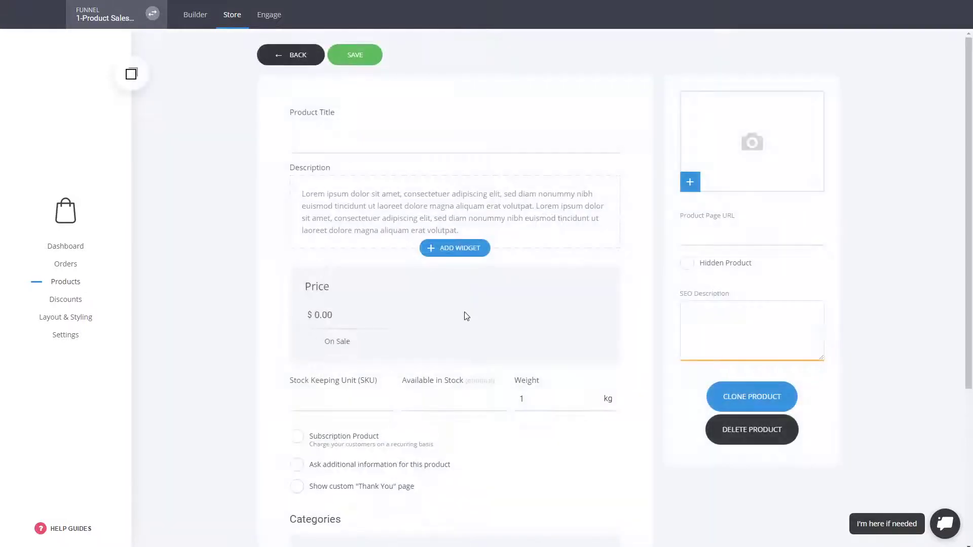
Title the product 'Bed', price it at $499.00 and put it on sale at $399.00
{"action": "left_click", "coordinate": [314, 135]}
{"action": "type", "text": "das"}
{"action": "left_click_drag", "start_coordinate": [315, 135], "coordinate": [221, 132]}
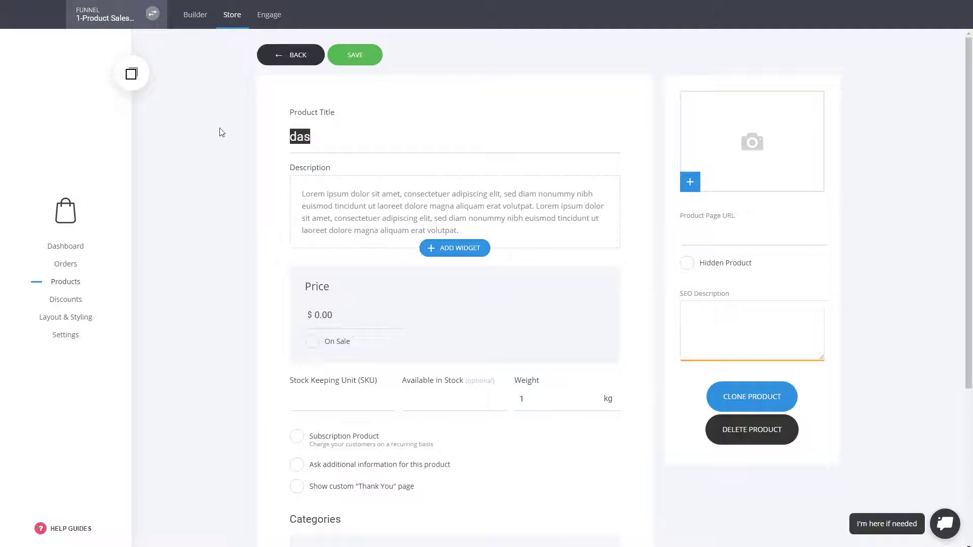
{"action": "type", "text": "Bed"}
{"action": "left_click_drag", "start_coordinate": [348, 320], "coordinate": [308, 317]}
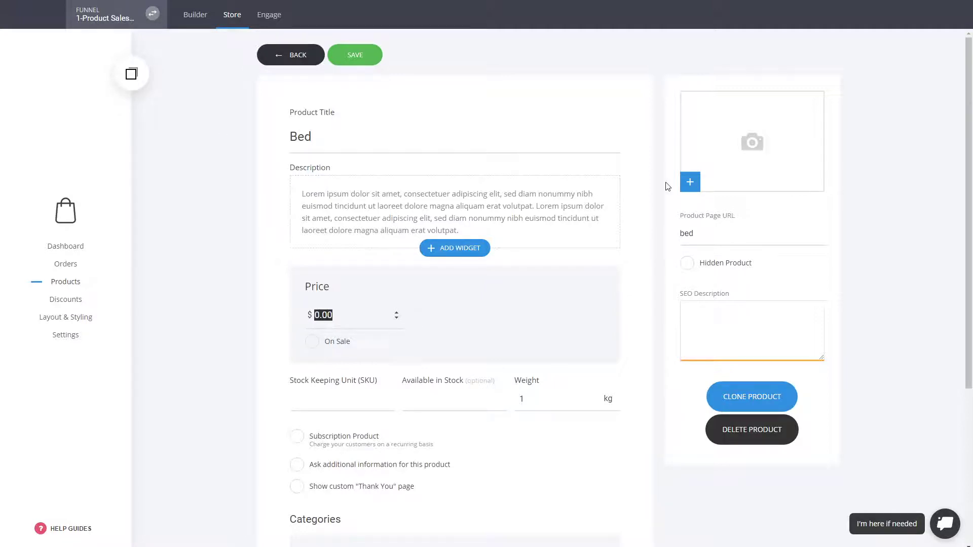
{"action": "type", "text": "499"}
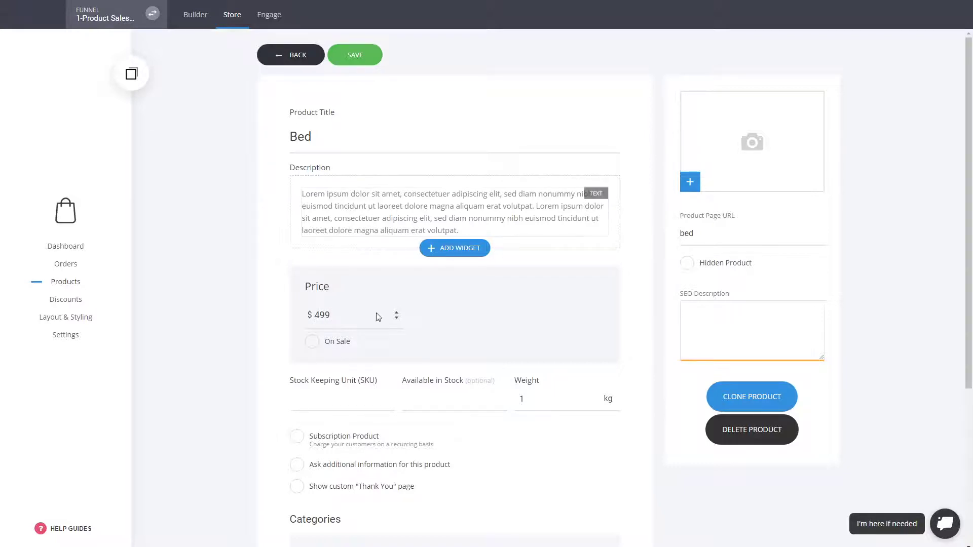
{"action": "left_click", "coordinate": [337, 342]}
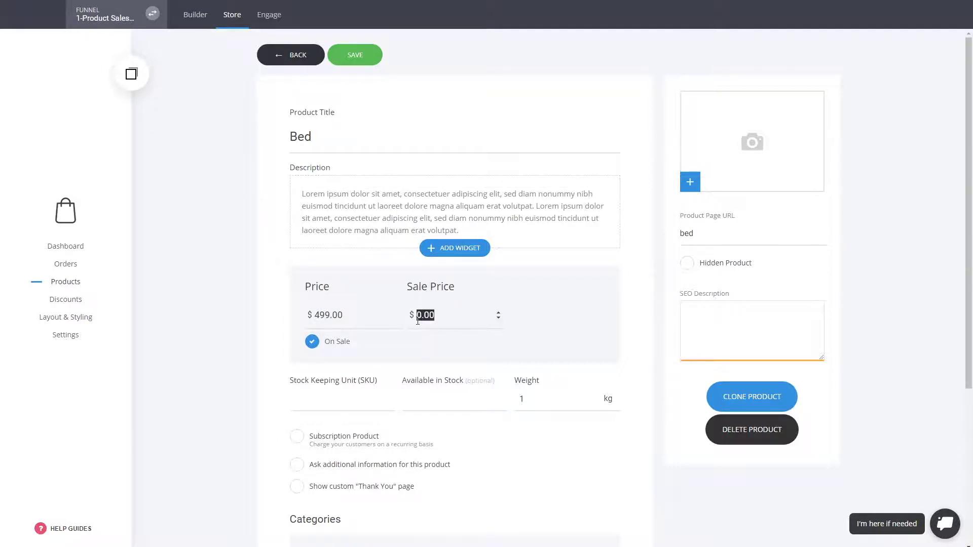
{"action": "type", "text": "399"}
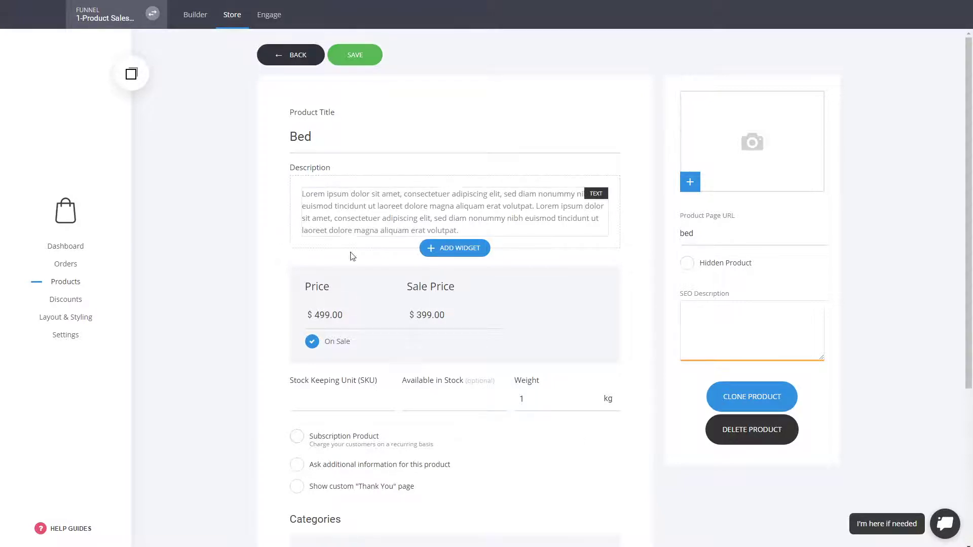
Assign Bed to the Restaurant category and save the product
{"action": "scroll", "coordinate": [574, 390], "scroll_direction": "down", "scroll_amount": 1}
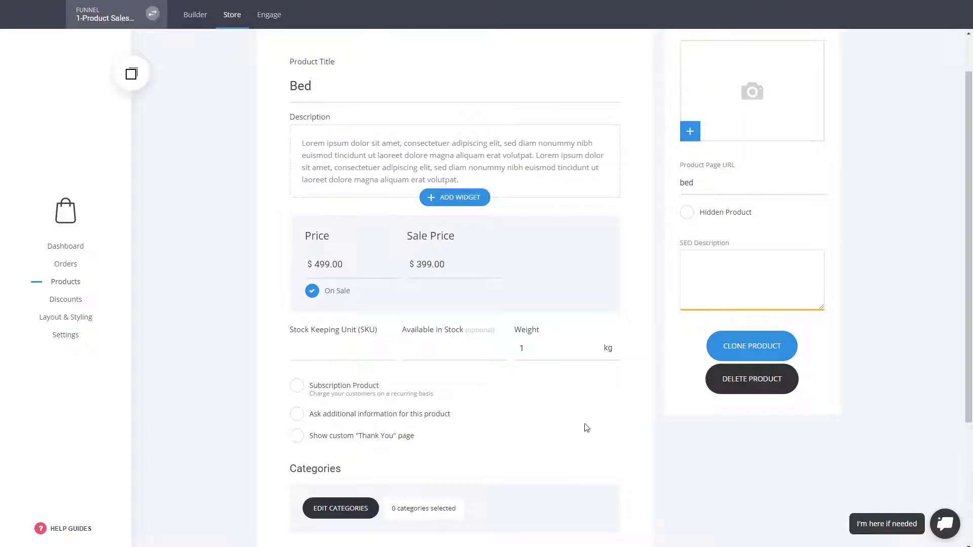
{"action": "scroll", "coordinate": [585, 427], "scroll_direction": "down", "scroll_amount": 2}
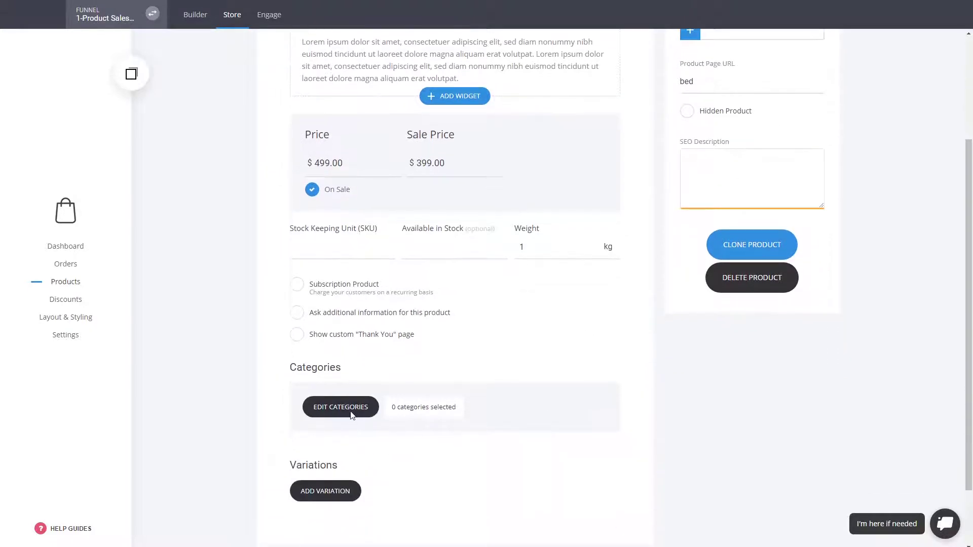
{"action": "left_click", "coordinate": [349, 414]}
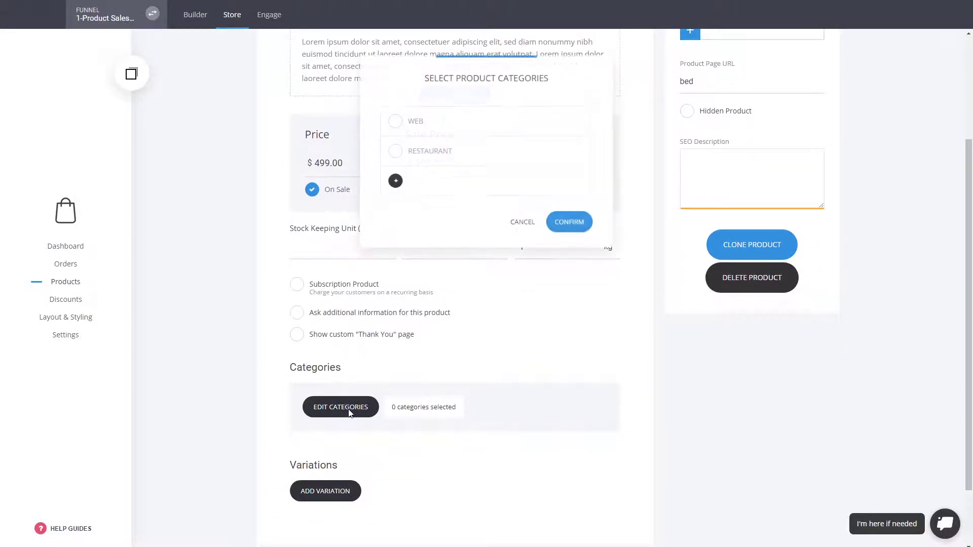
{"action": "left_click", "coordinate": [434, 152]}
{"action": "left_click", "coordinate": [571, 242]}
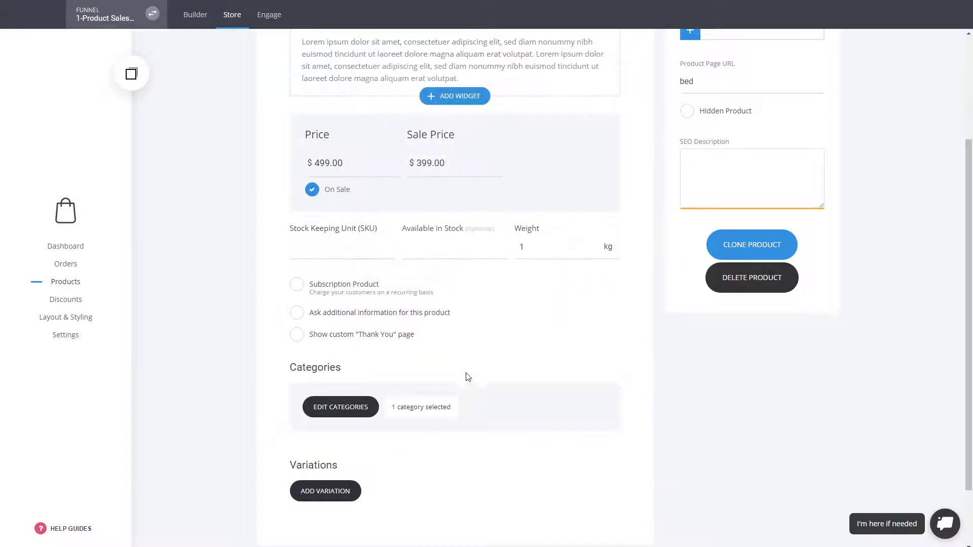
{"action": "scroll", "coordinate": [611, 389], "scroll_direction": "down", "scroll_amount": 1}
{"action": "scroll", "coordinate": [610, 390], "scroll_direction": "down", "scroll_amount": 1}
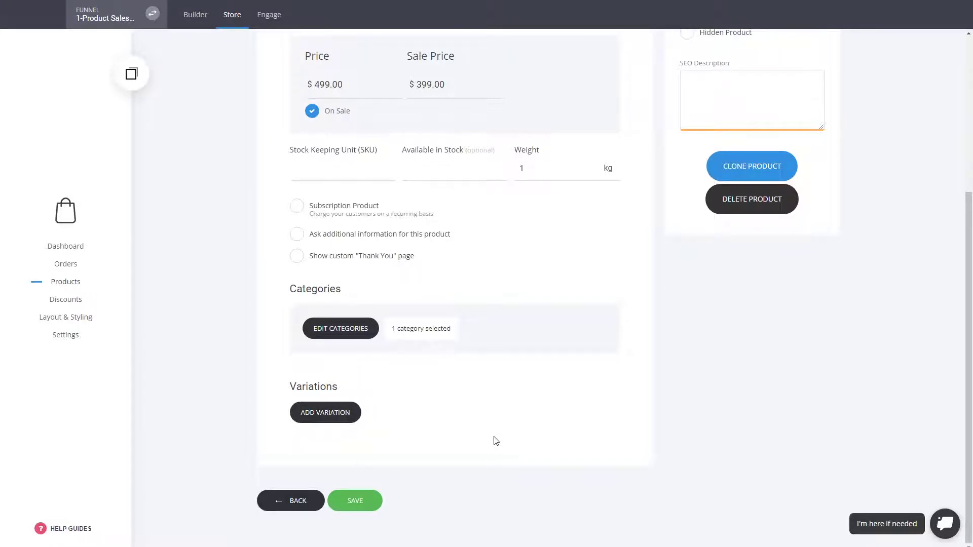
{"action": "scroll", "coordinate": [496, 441], "scroll_direction": "up", "scroll_amount": 5}
{"action": "scroll", "coordinate": [495, 441], "scroll_direction": "down", "scroll_amount": 3}
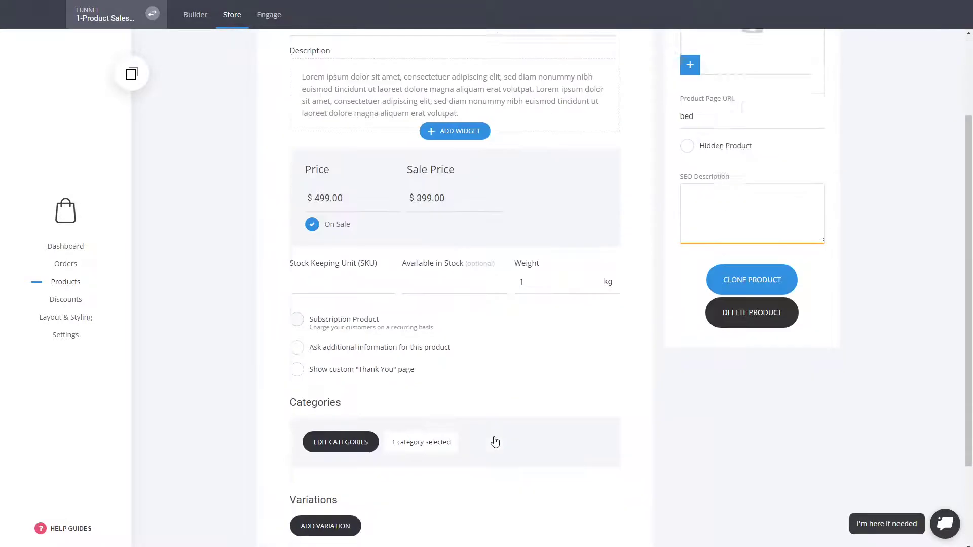
{"action": "scroll", "coordinate": [655, 294], "scroll_direction": "up", "scroll_amount": 3}
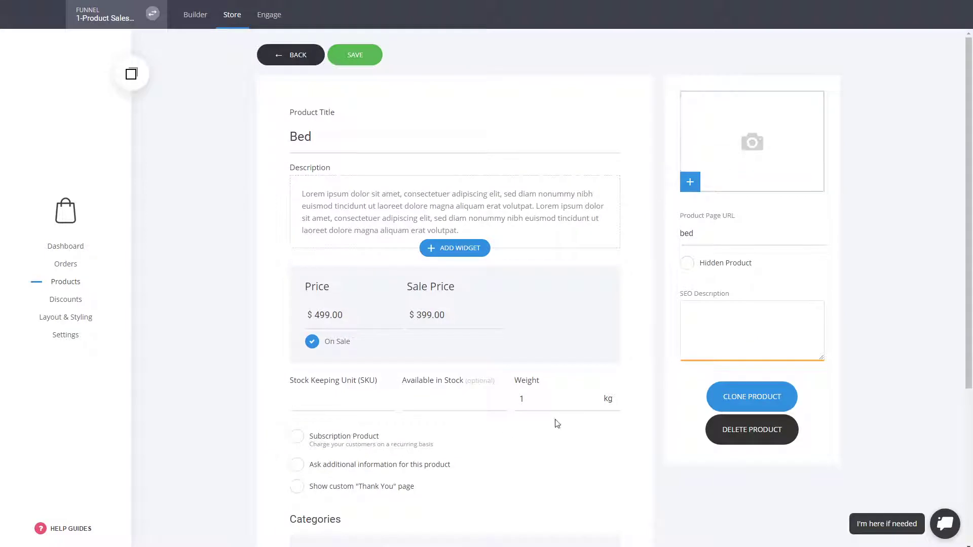
{"action": "scroll", "coordinate": [557, 424], "scroll_direction": "down", "scroll_amount": 5}
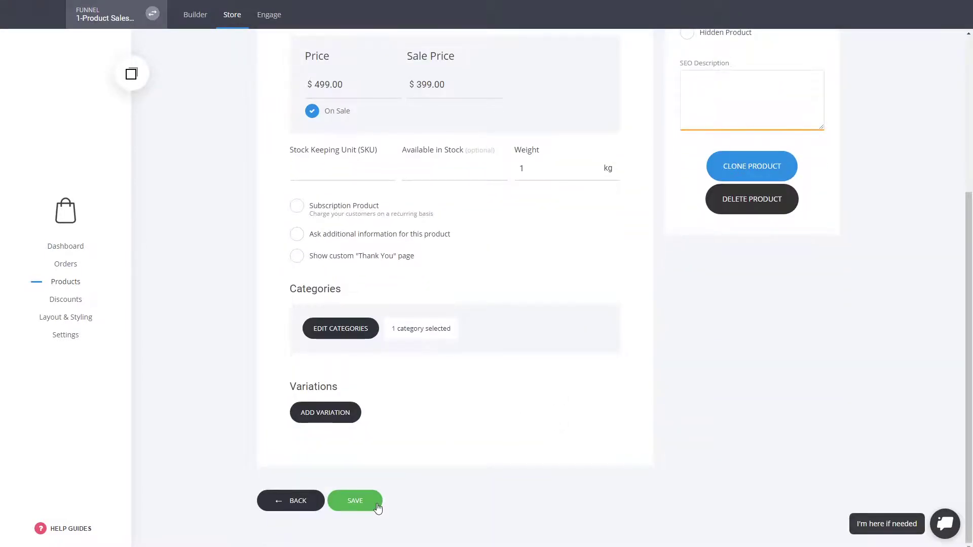
{"action": "left_click", "coordinate": [376, 505]}
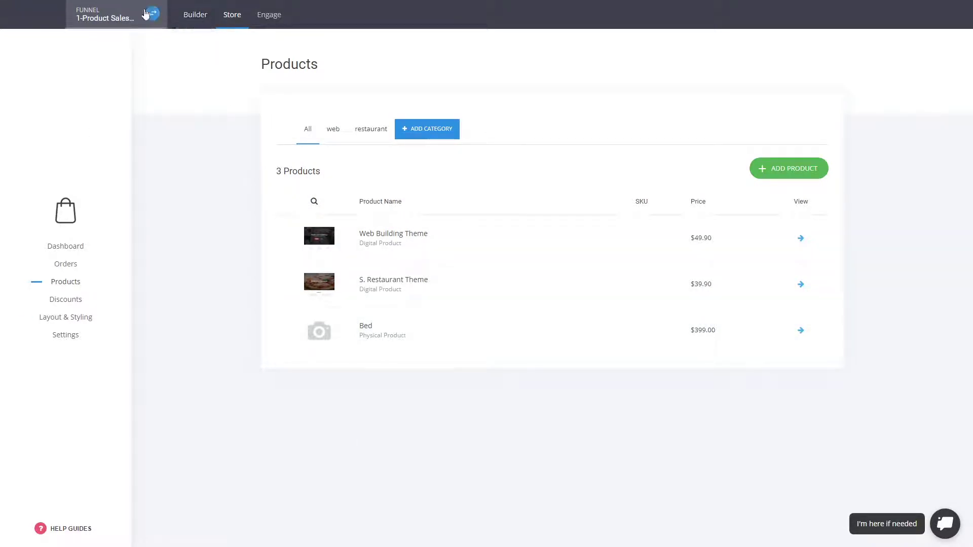
Open the funnel's Checkout step in the page builder
{"action": "left_click", "coordinate": [183, 15]}
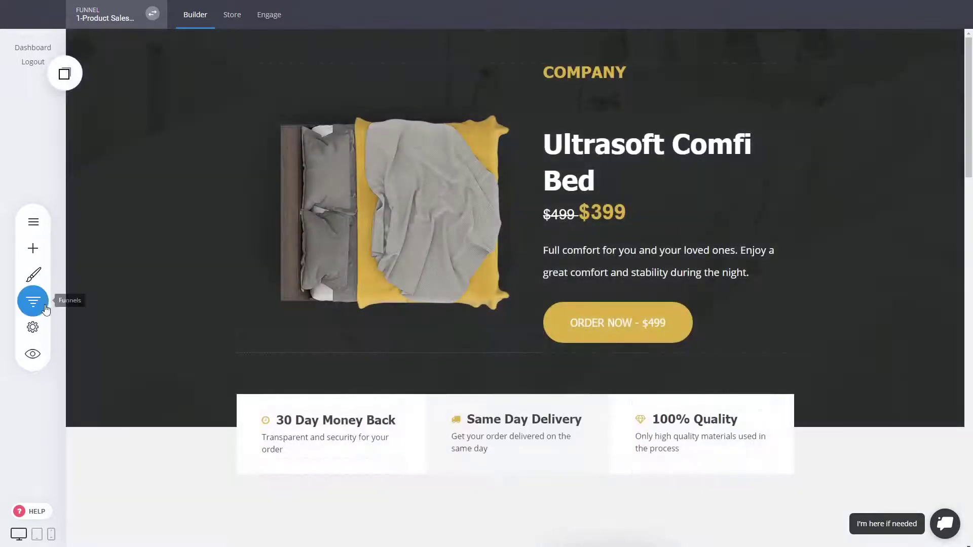
{"action": "left_click", "coordinate": [33, 301]}
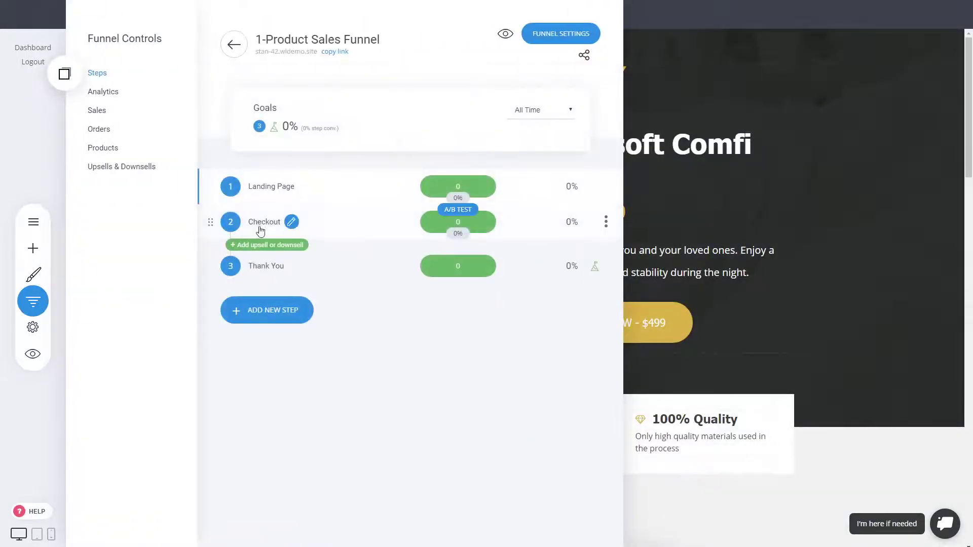
{"action": "left_click", "coordinate": [260, 223]}
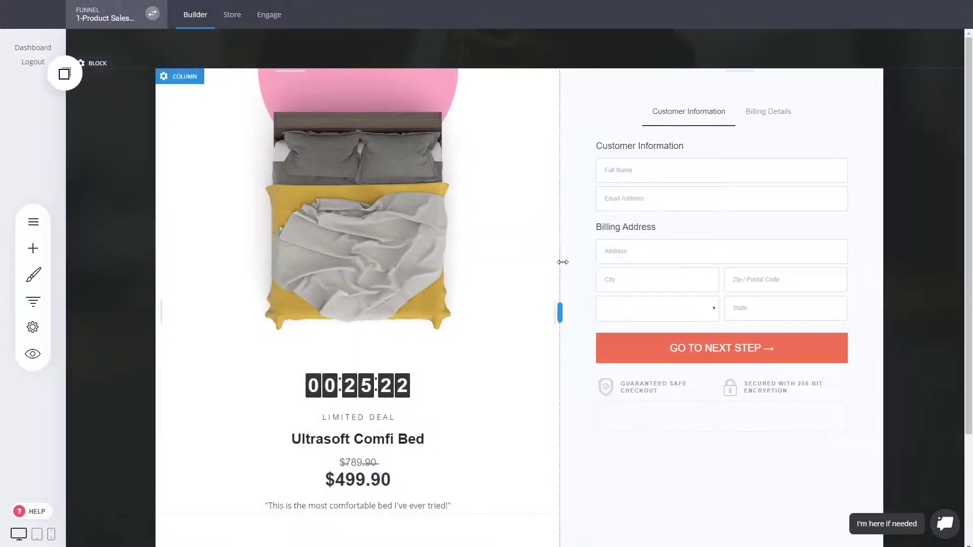
Set Bed as the checkout form's main product in its Products settings
{"action": "mouse_move", "coordinate": [680, 163]}
{"action": "left_click", "coordinate": [633, 90]}
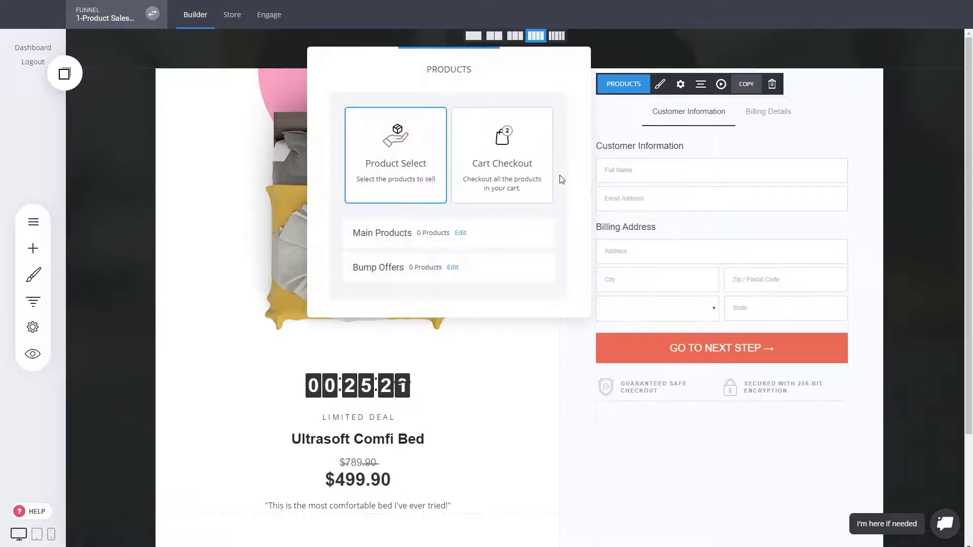
{"action": "left_click", "coordinate": [460, 233]}
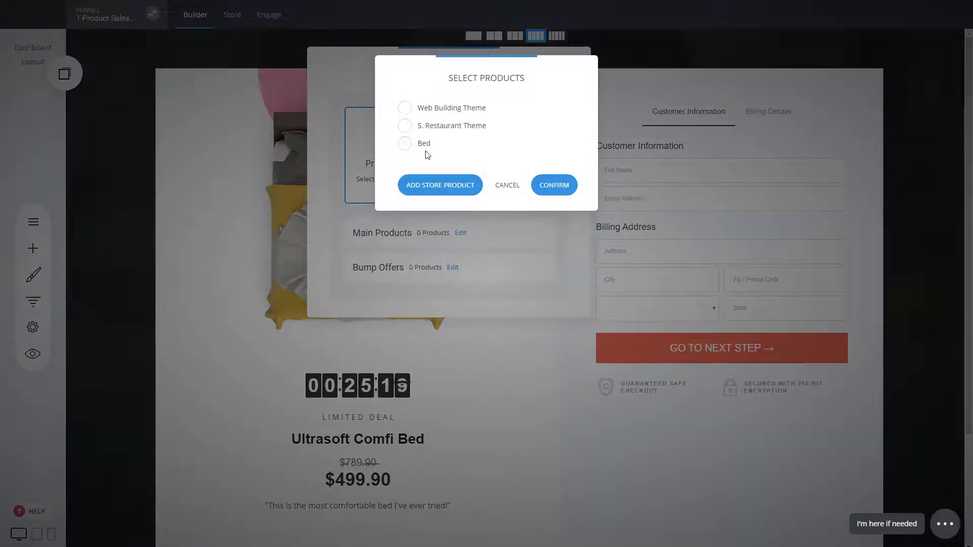
{"action": "left_click", "coordinate": [425, 146]}
{"action": "left_click", "coordinate": [553, 189]}
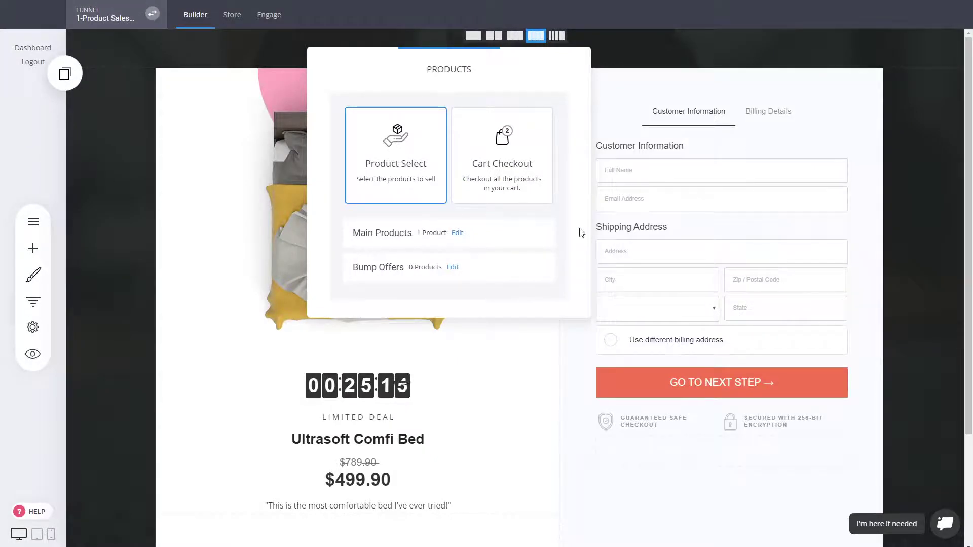
{"action": "left_click", "coordinate": [754, 234]}
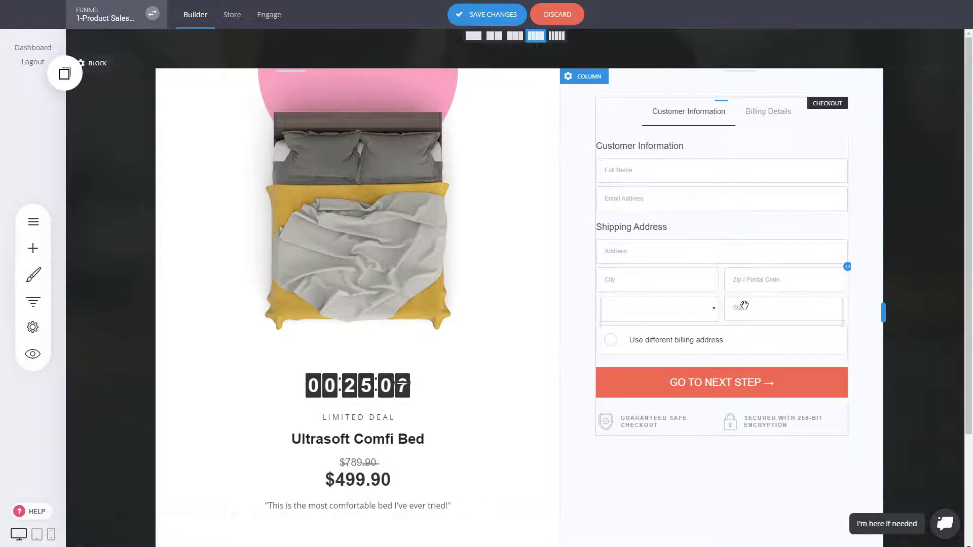
Move the countdown timer to sit just below the Bed price
{"action": "mouse_move", "coordinate": [664, 237]}
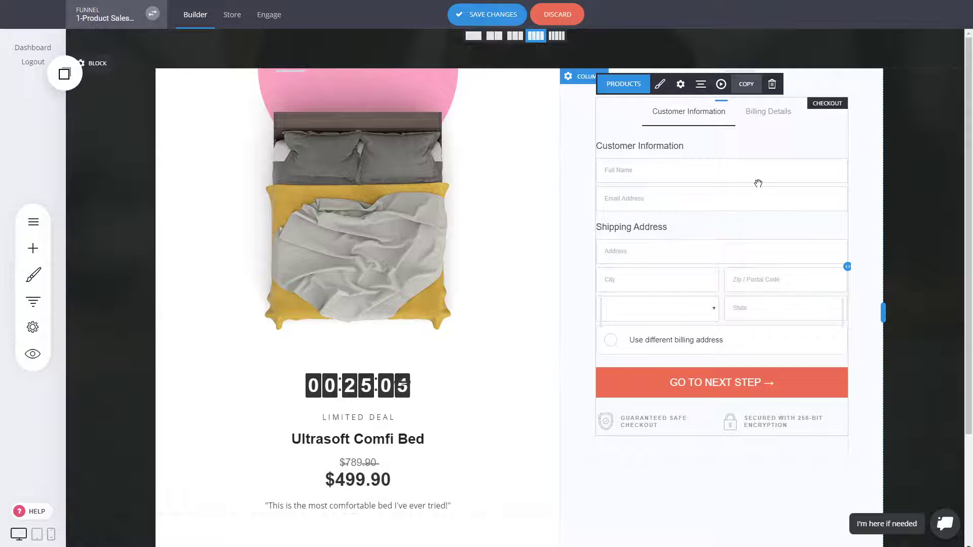
{"action": "mouse_move", "coordinate": [871, 185]}
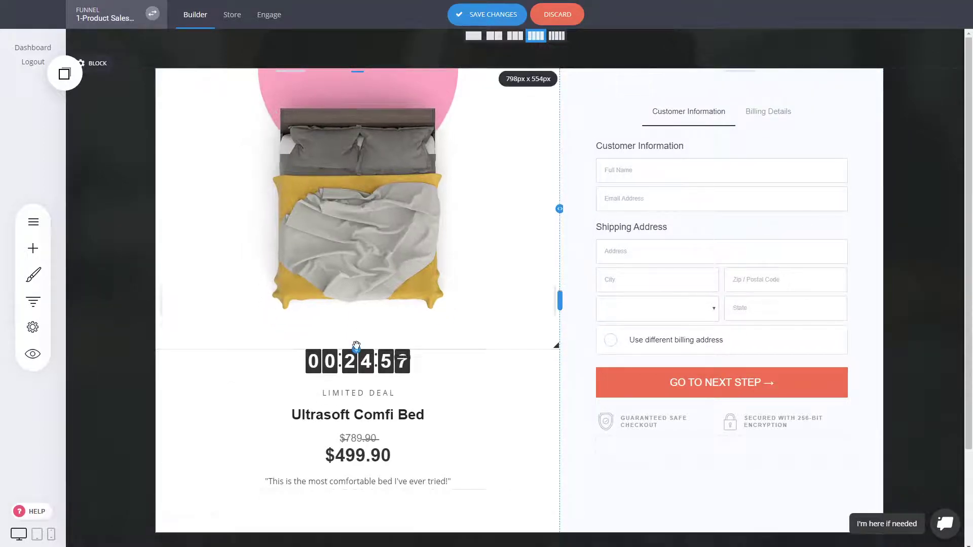
{"action": "left_click", "coordinate": [409, 372]}
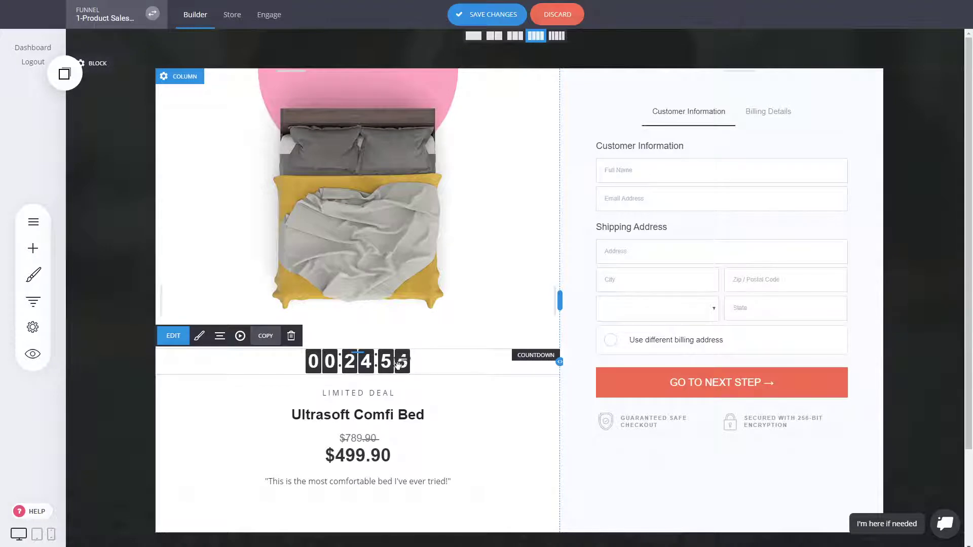
{"action": "left_click_drag", "start_coordinate": [398, 364], "coordinate": [401, 458]}
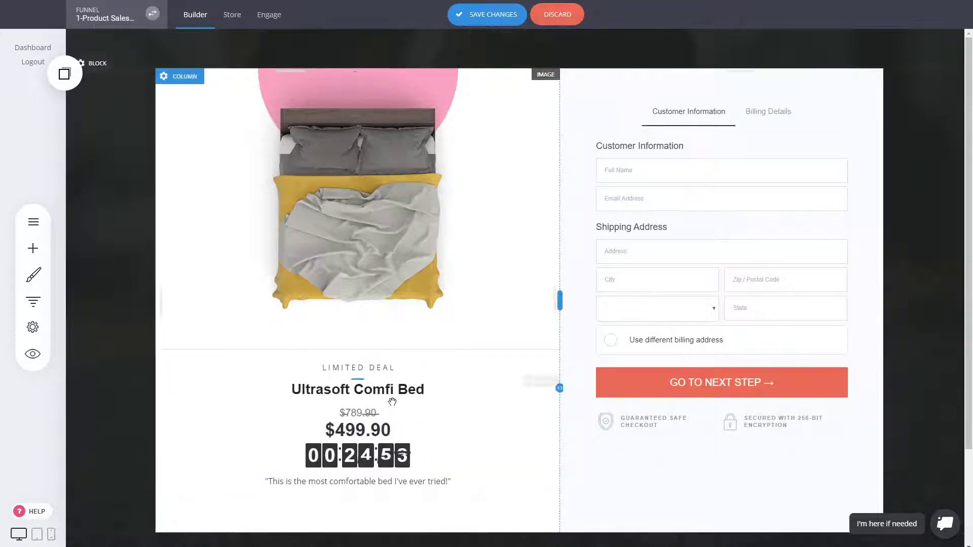
{"action": "left_click_drag", "start_coordinate": [392, 402], "coordinate": [333, 425]}
Change the price to $399.00 with $499.00 as the struck-through price
{"action": "left_click", "coordinate": [362, 435]}
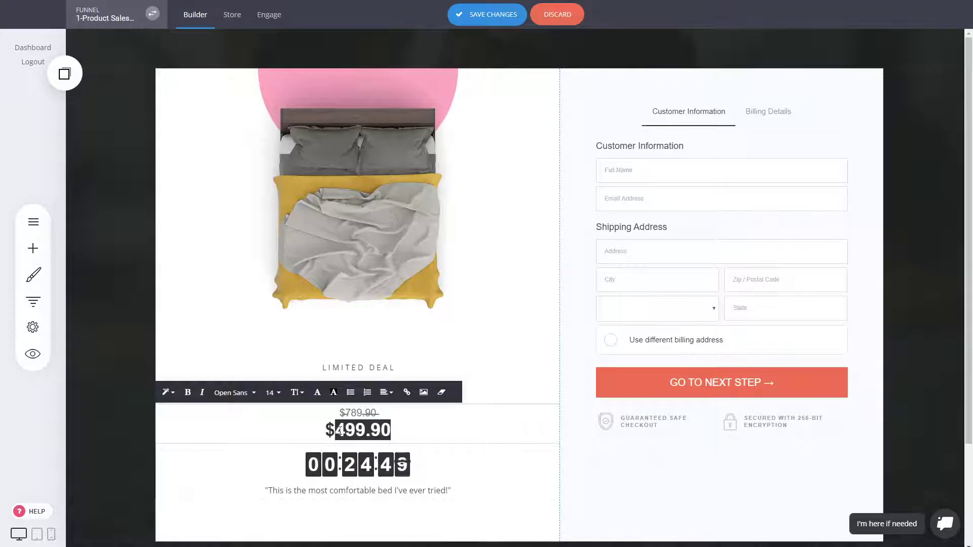
{"action": "type", "text": "399"}
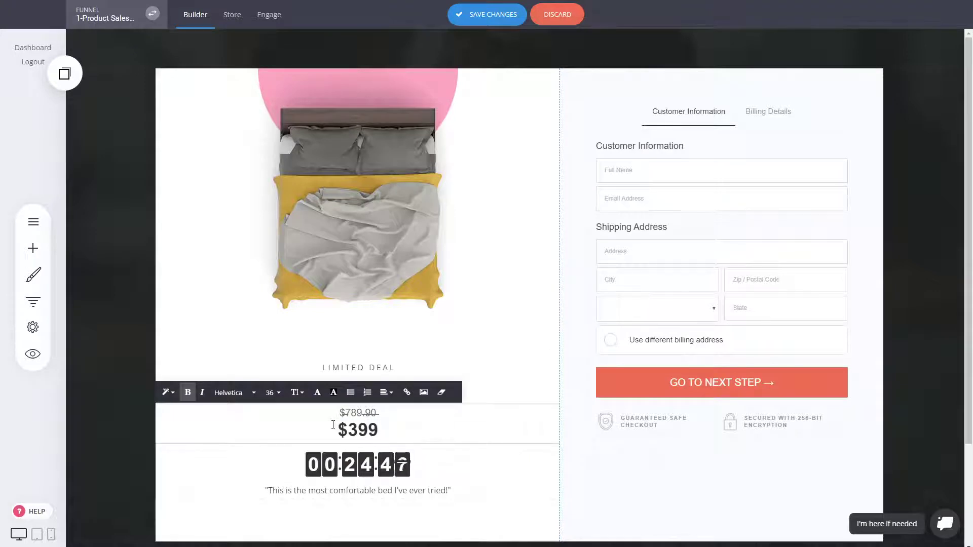
{"action": "type", "text": ".00"}
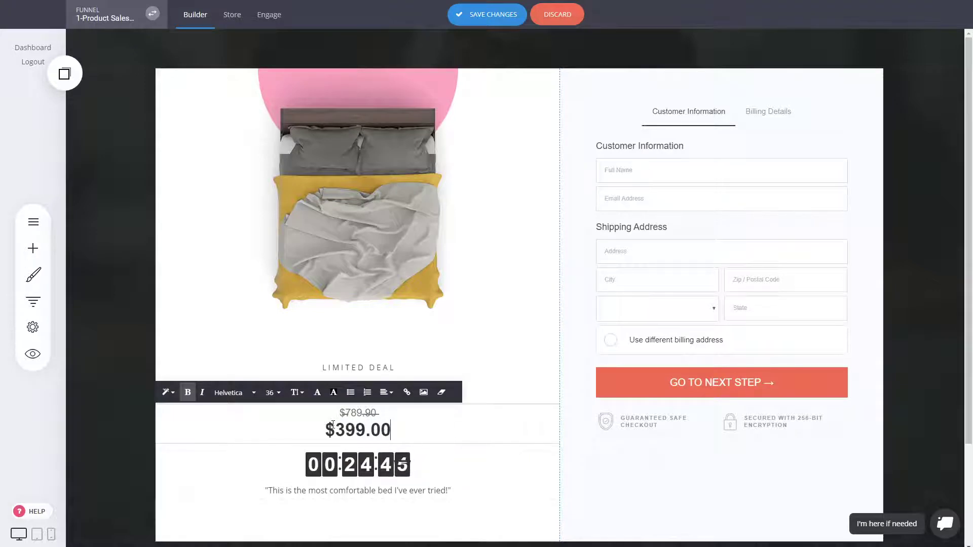
{"action": "left_click_drag", "start_coordinate": [380, 416], "coordinate": [357, 414]}
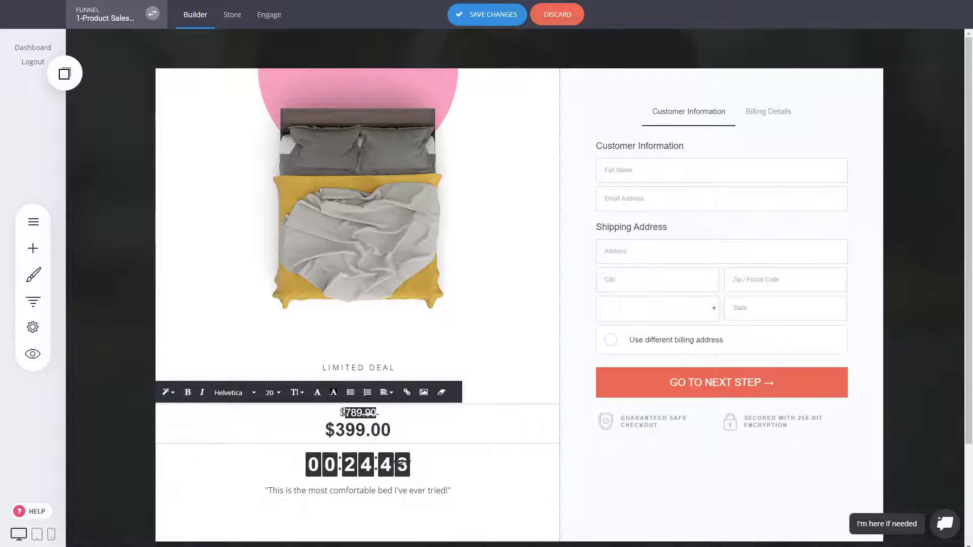
{"action": "key", "text": "BackSpace"}
{"action": "type", "text": "499.00"}
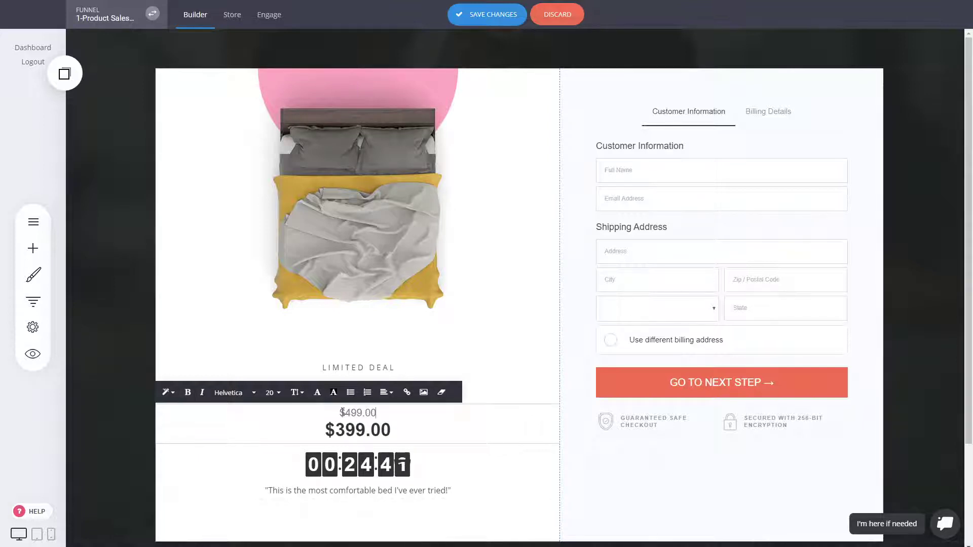
{"action": "left_click", "coordinate": [911, 288]}
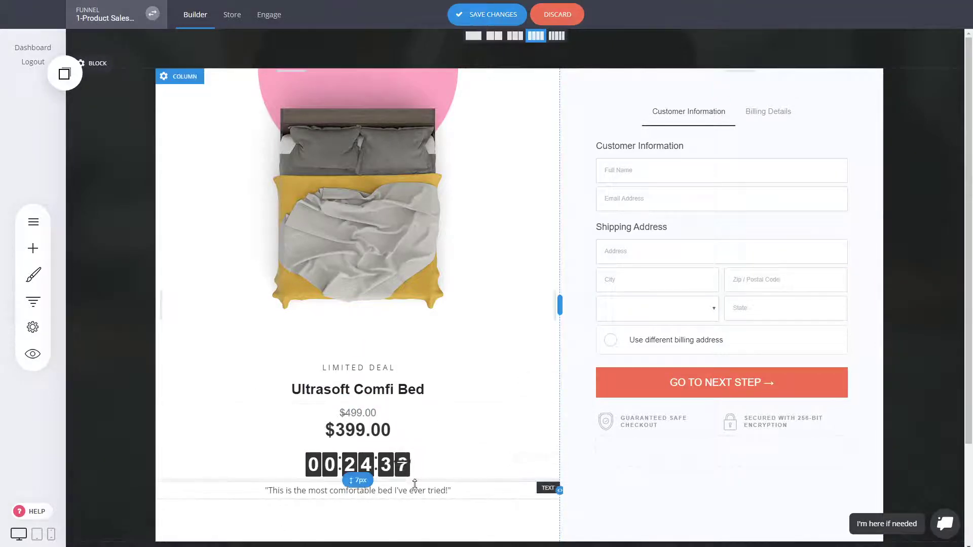
Adjust the offer column's bottom spacing and save the checkout page
{"action": "scroll", "coordinate": [471, 407], "scroll_direction": "down", "scroll_amount": 3}
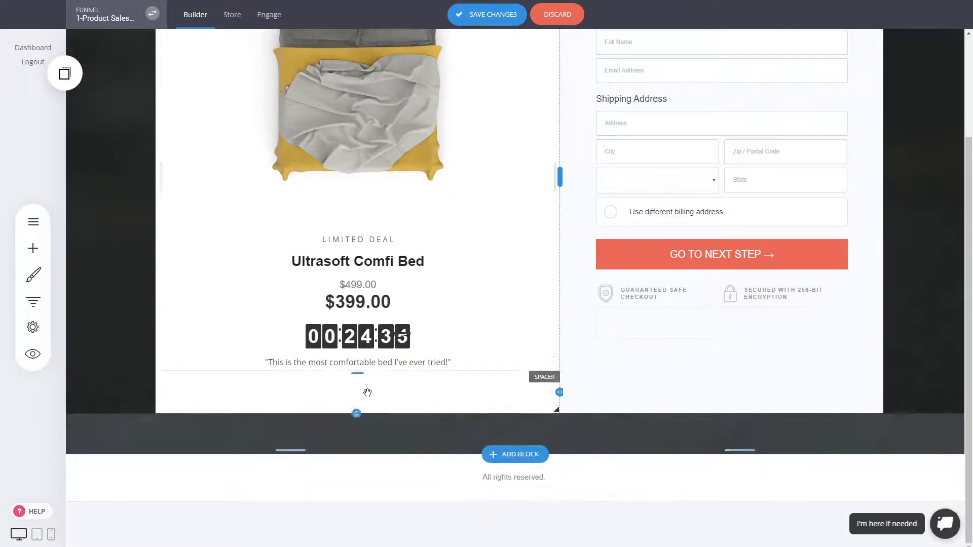
{"action": "left_click_drag", "start_coordinate": [356, 350], "coordinate": [357, 353]}
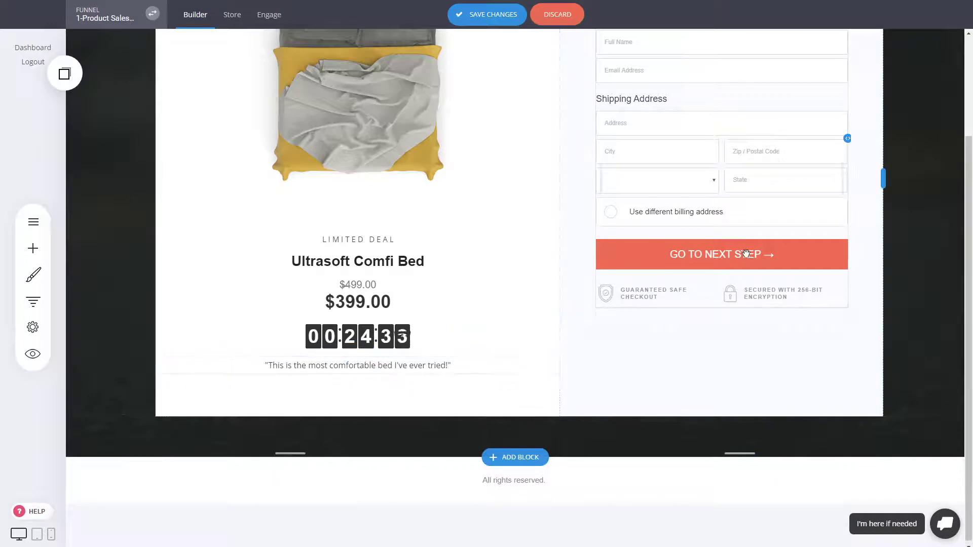
{"action": "left_click", "coordinate": [504, 14]}
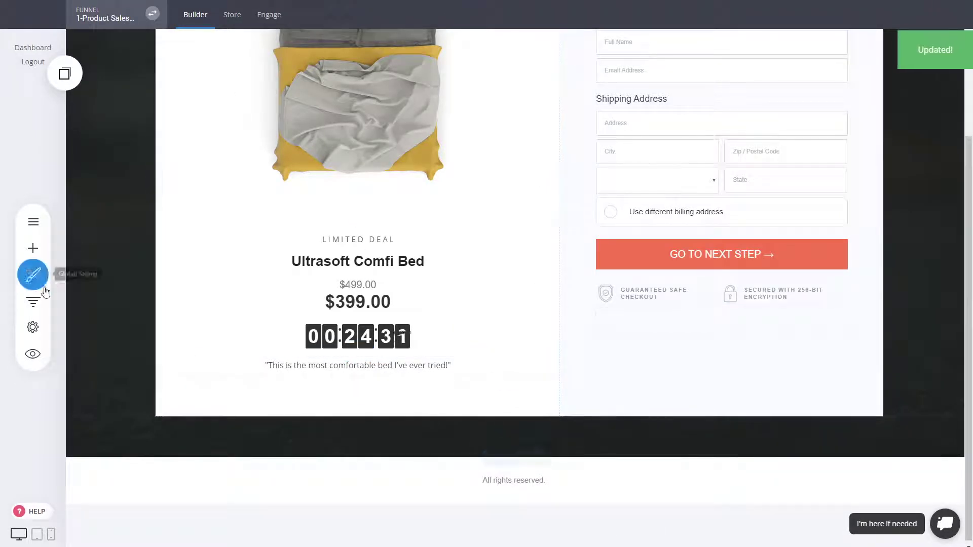
Add a new Page step and browse the Checkout category templates
{"action": "left_click", "coordinate": [33, 301]}
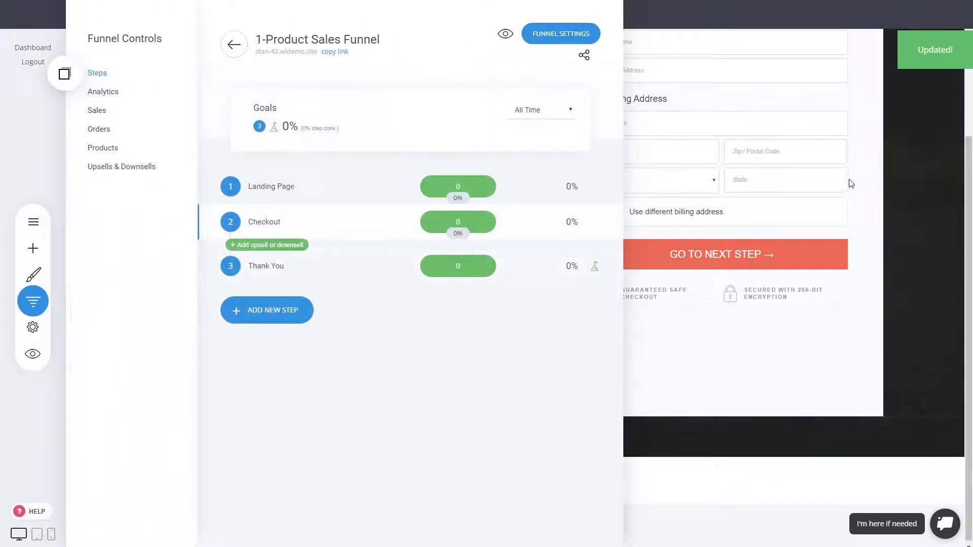
{"action": "left_click", "coordinate": [252, 310]}
{"action": "left_click", "coordinate": [385, 305]}
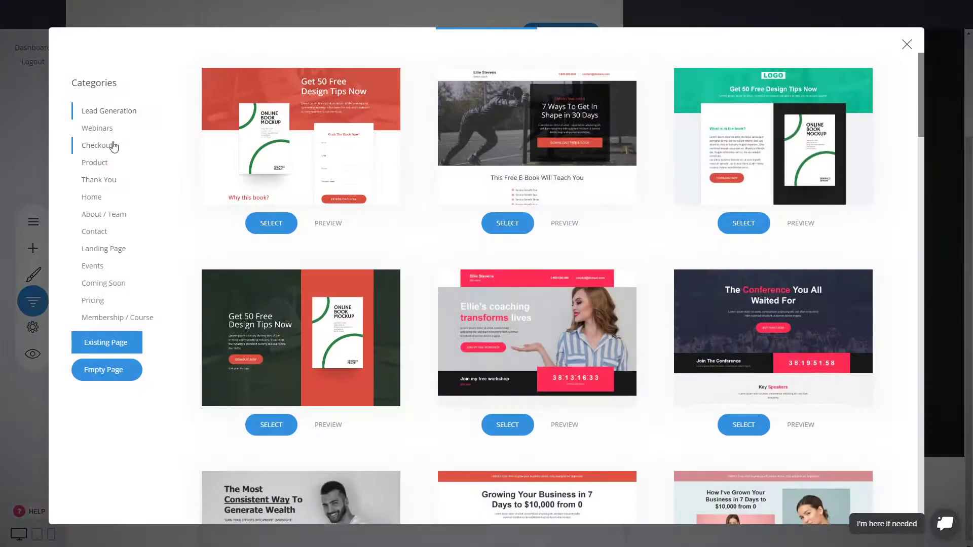
{"action": "left_click", "coordinate": [109, 146]}
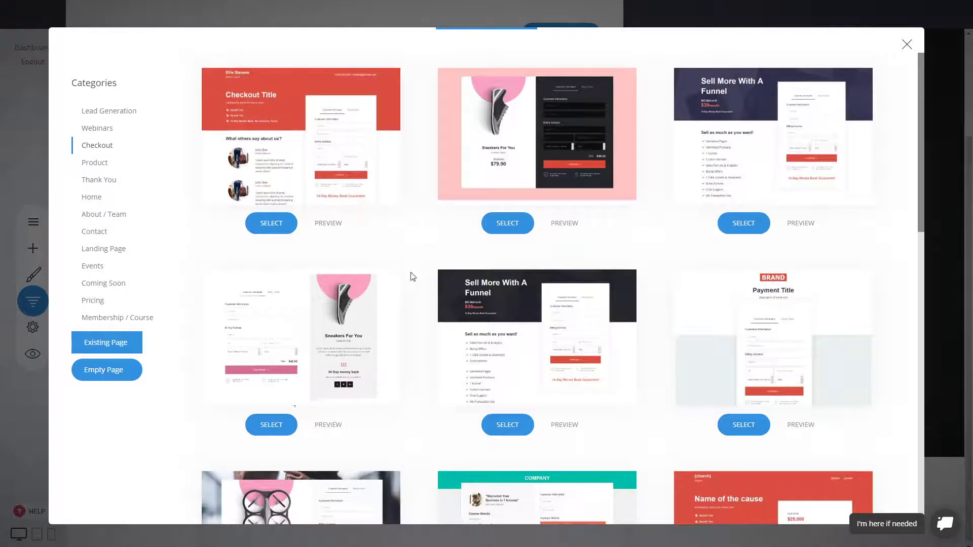
{"action": "scroll", "coordinate": [375, 237], "scroll_direction": "down", "scroll_amount": 4}
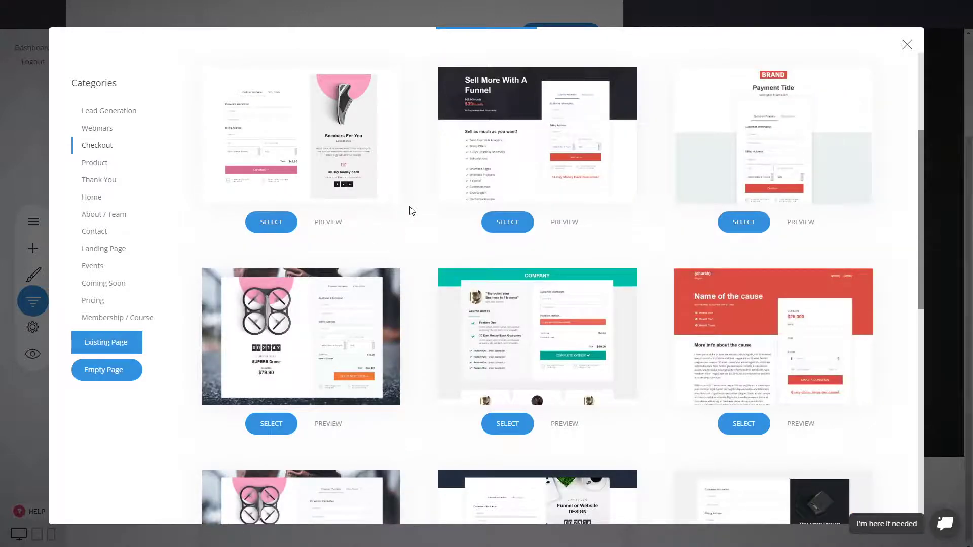
{"action": "scroll", "coordinate": [425, 275], "scroll_direction": "down", "scroll_amount": 5}
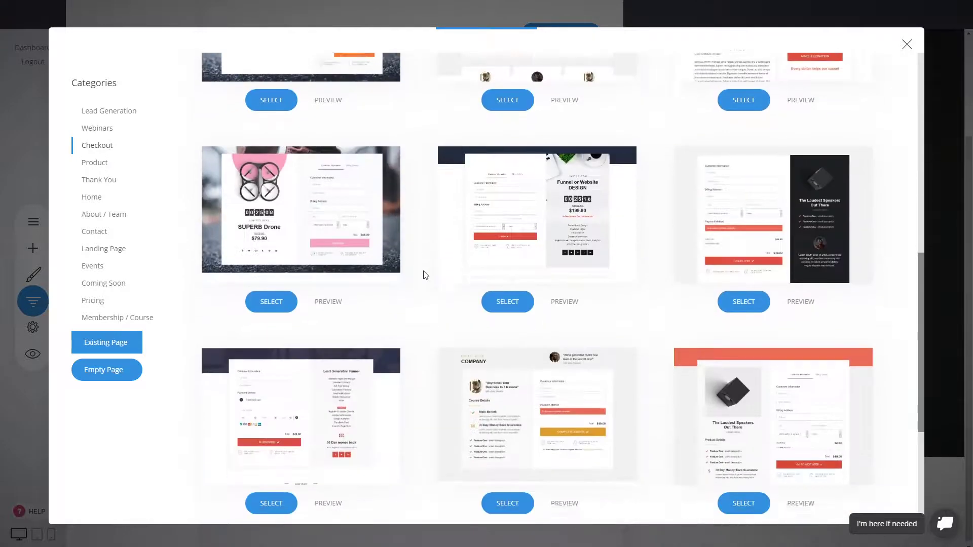
{"action": "scroll", "coordinate": [425, 275], "scroll_direction": "down", "scroll_amount": 4}
{"action": "scroll", "coordinate": [425, 276], "scroll_direction": "up", "scroll_amount": 10}
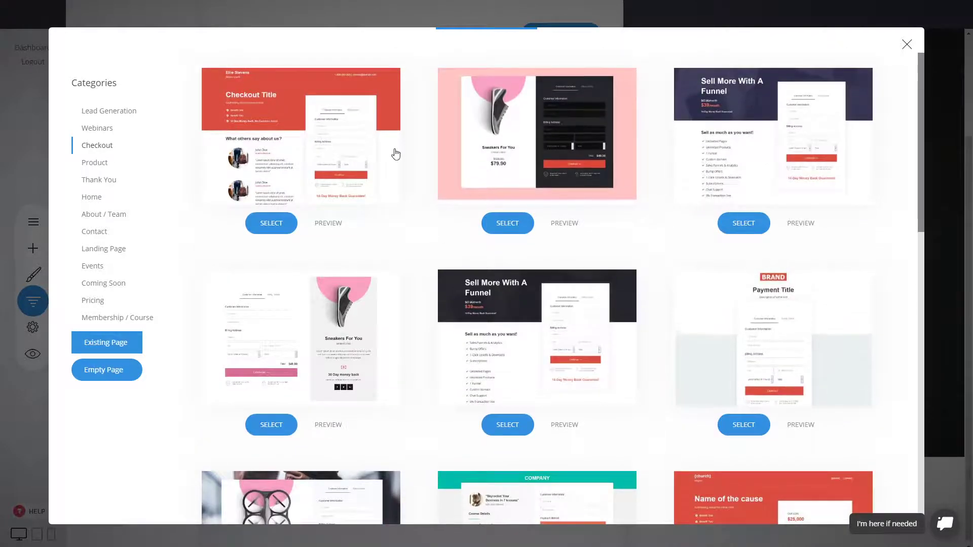
{"action": "scroll", "coordinate": [646, 359], "scroll_direction": "down", "scroll_amount": 4}
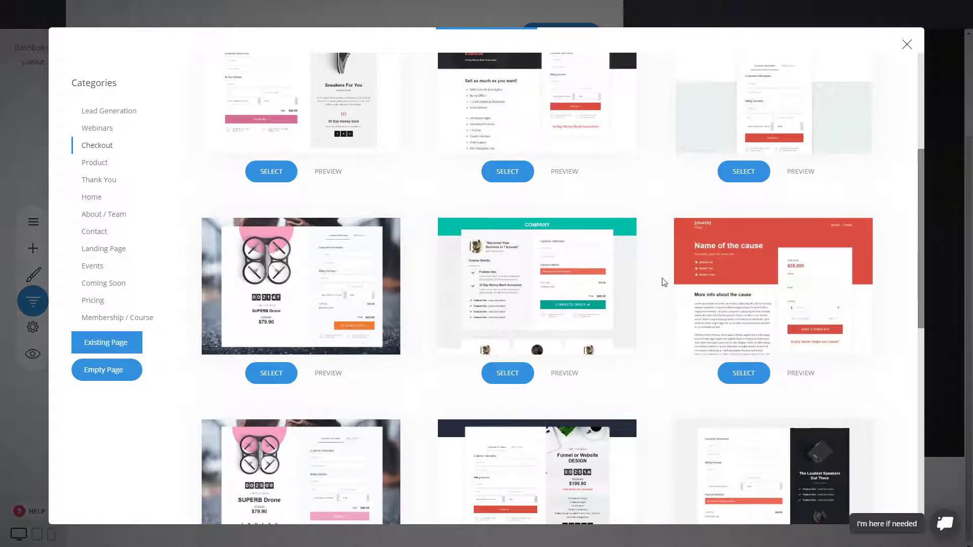
{"action": "scroll", "coordinate": [664, 282], "scroll_direction": "down", "scroll_amount": 8}
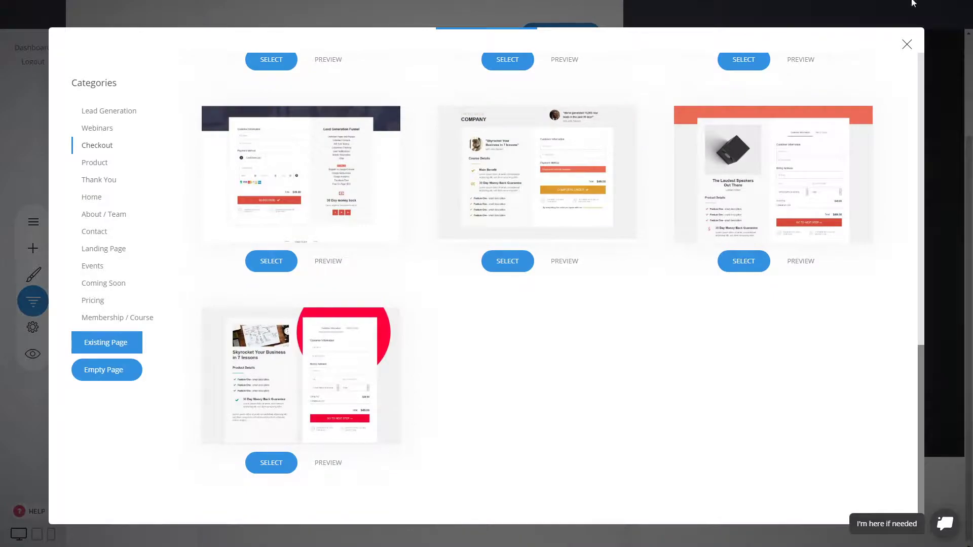
Close the template gallery, open the Checkout page and shrink the spacing above LIMITED DEAL
{"action": "left_click", "coordinate": [907, 44]}
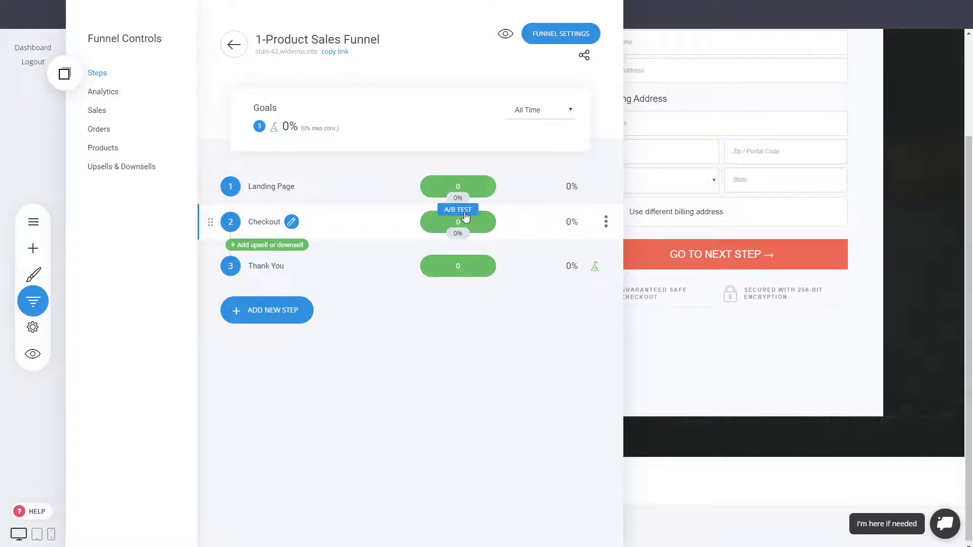
{"action": "left_click", "coordinate": [696, 201]}
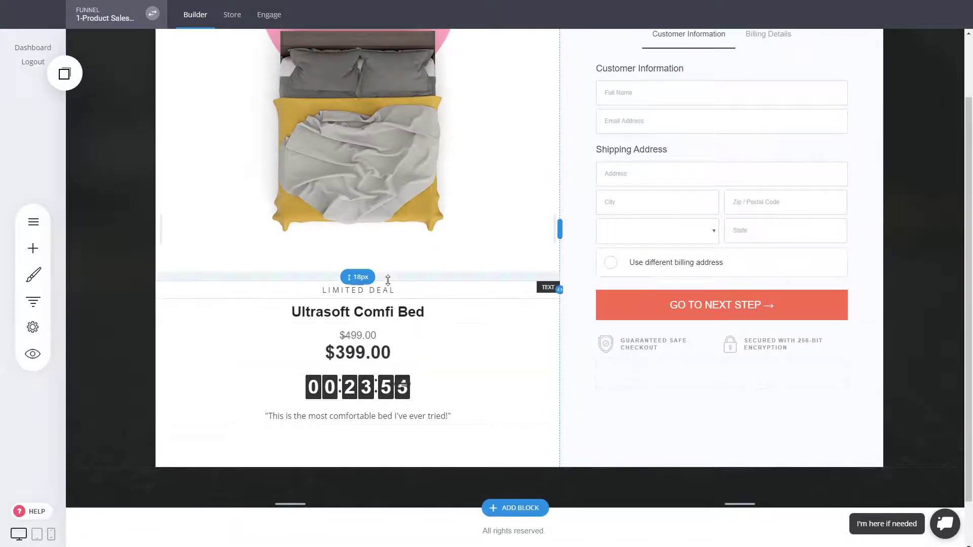
{"action": "left_click_drag", "start_coordinate": [391, 276], "coordinate": [391, 266]}
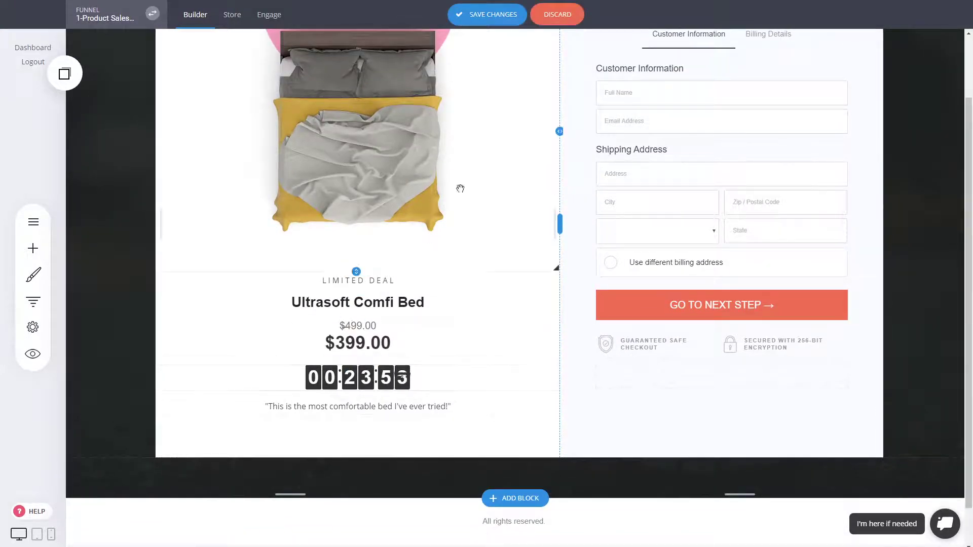
{"action": "scroll", "coordinate": [459, 218], "scroll_direction": "up", "scroll_amount": 2}
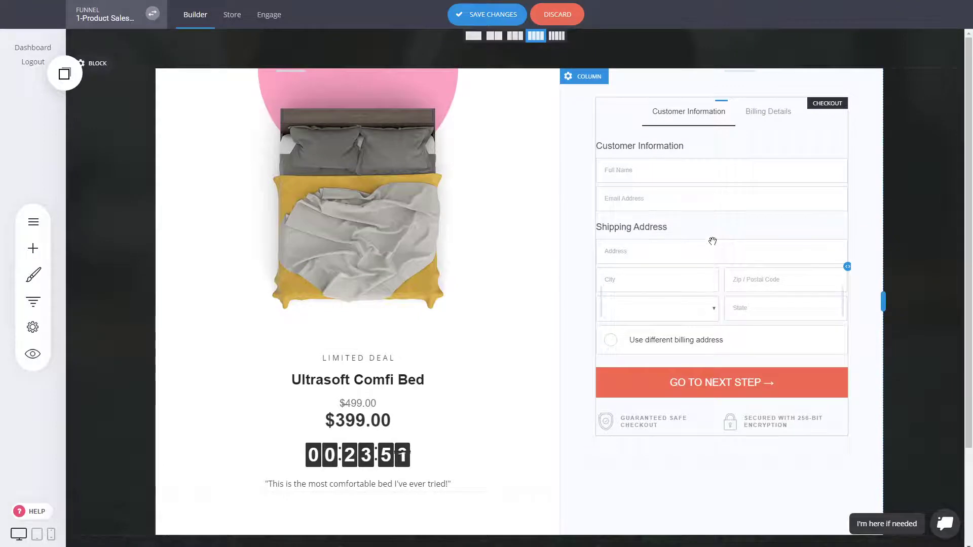
Switch the checkout form's styling to the 1-Step Checkout layout
{"action": "left_click", "coordinate": [713, 241]}
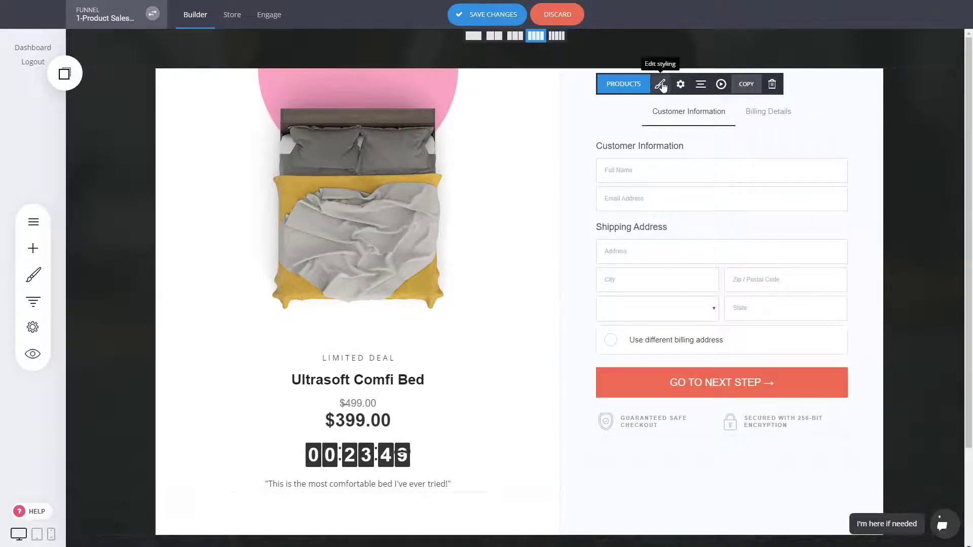
{"action": "left_click", "coordinate": [660, 84]}
{"action": "left_click", "coordinate": [408, 152]}
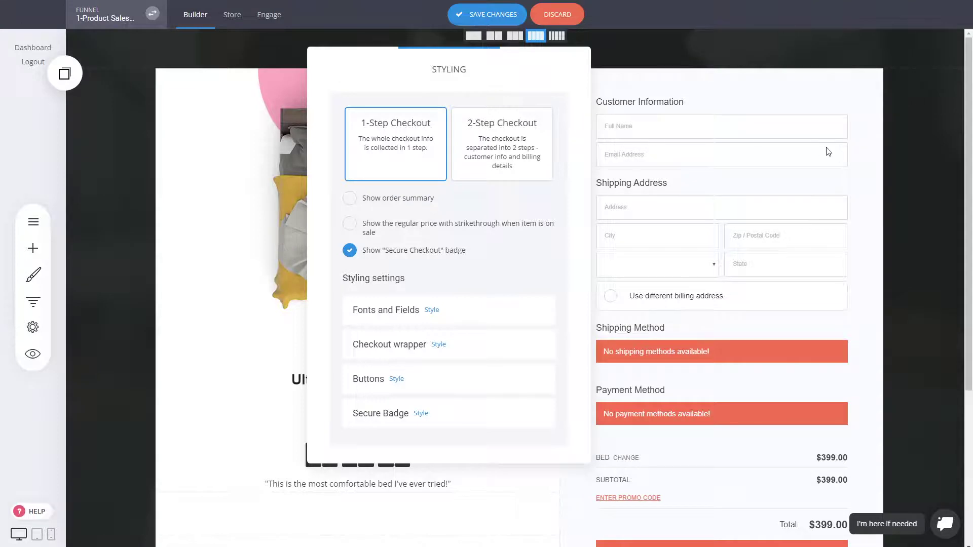
{"action": "left_click", "coordinate": [828, 177]}
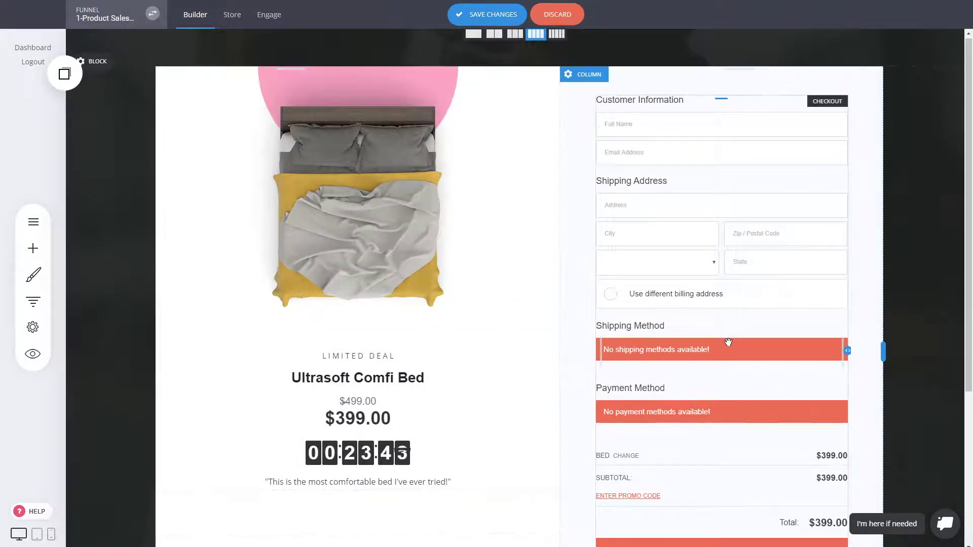
{"action": "scroll", "coordinate": [728, 341], "scroll_direction": "down", "scroll_amount": 3}
{"action": "scroll", "coordinate": [729, 341], "scroll_direction": "up", "scroll_amount": 3}
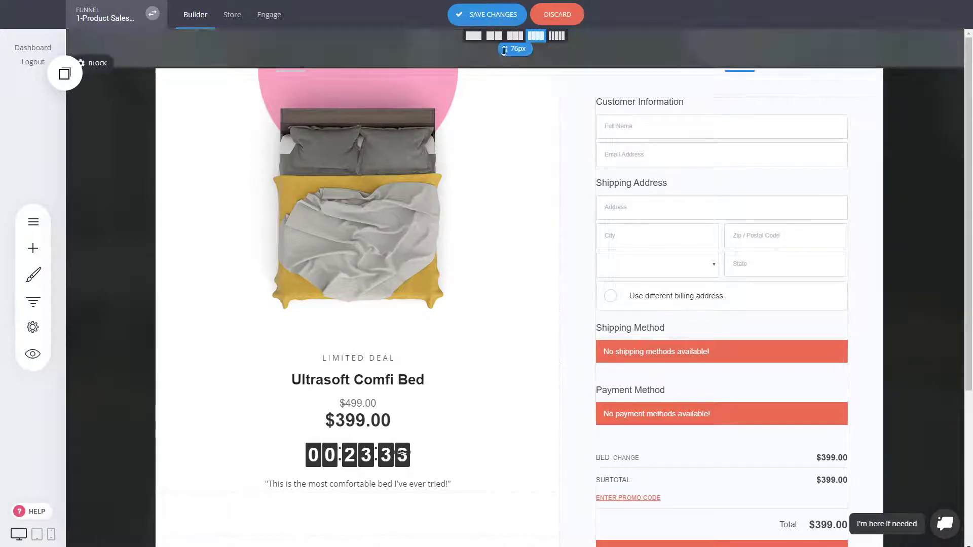
Save the checkout page and open the store's Shipping settings
{"action": "left_click", "coordinate": [495, 20]}
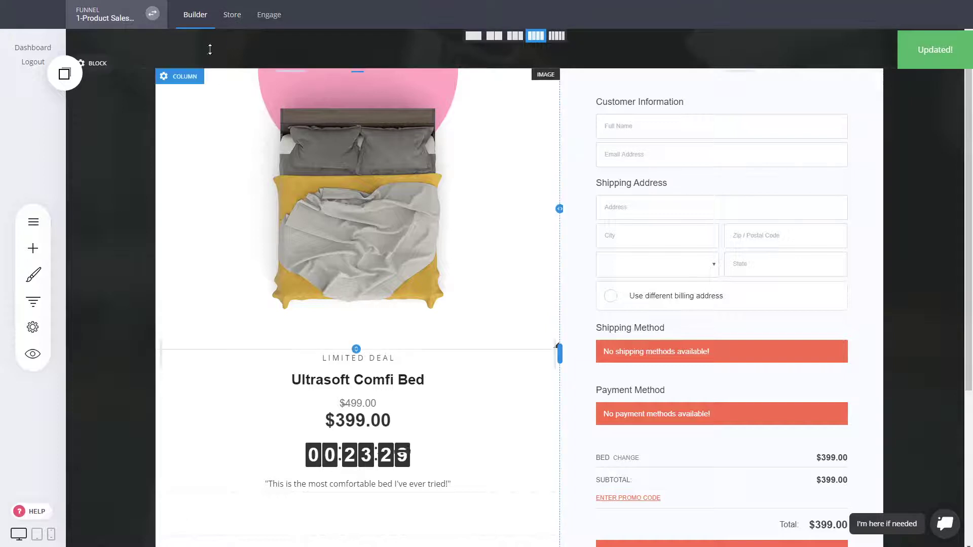
{"action": "left_click", "coordinate": [232, 16]}
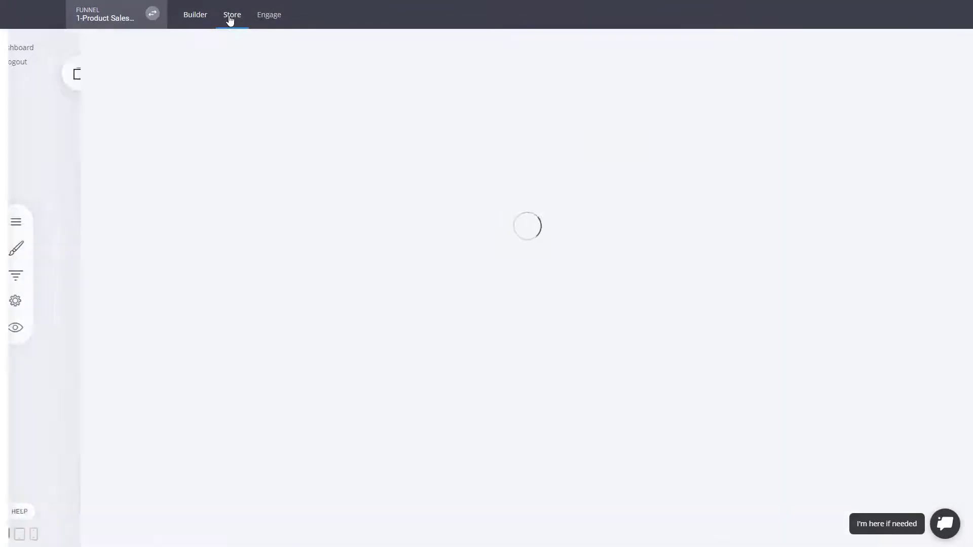
{"action": "left_click", "coordinate": [68, 335]}
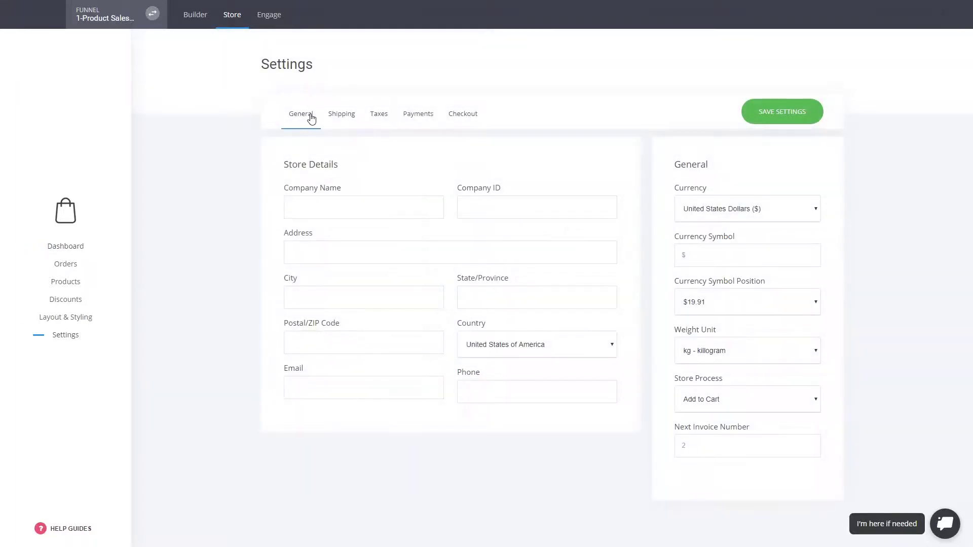
{"action": "left_click", "coordinate": [355, 125]}
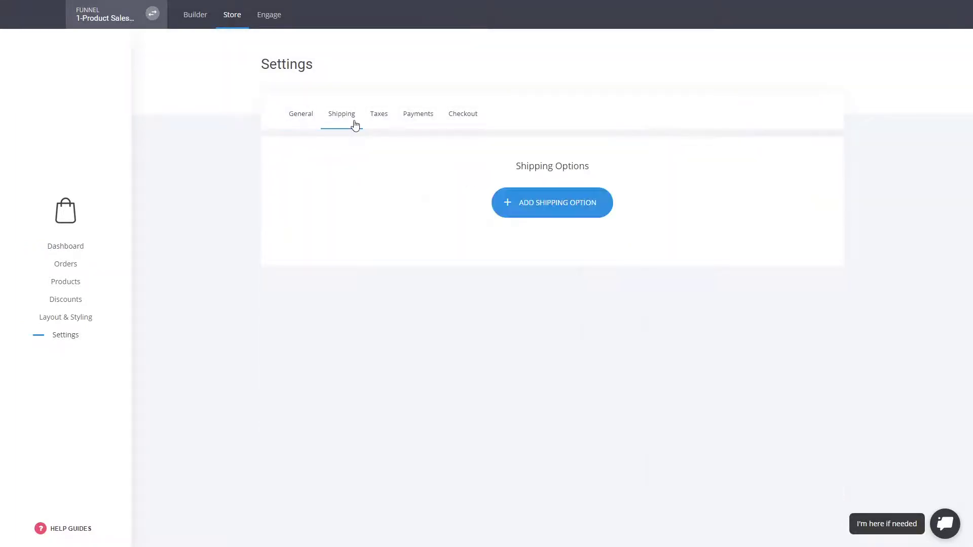
Add a global shipping option named Shipping costing $10.00
{"action": "left_click", "coordinate": [535, 208]}
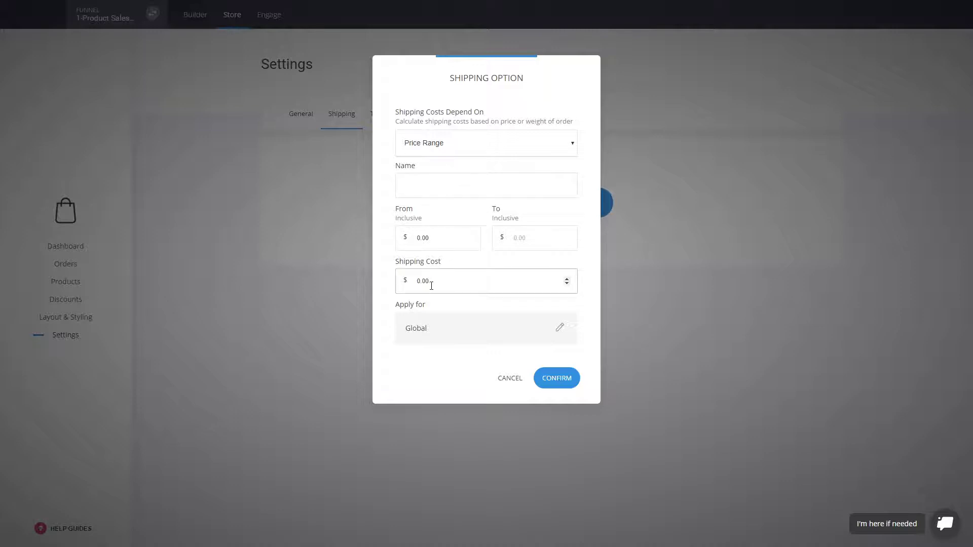
{"action": "double_click", "coordinate": [432, 285]}
{"action": "type", "text": "10"}
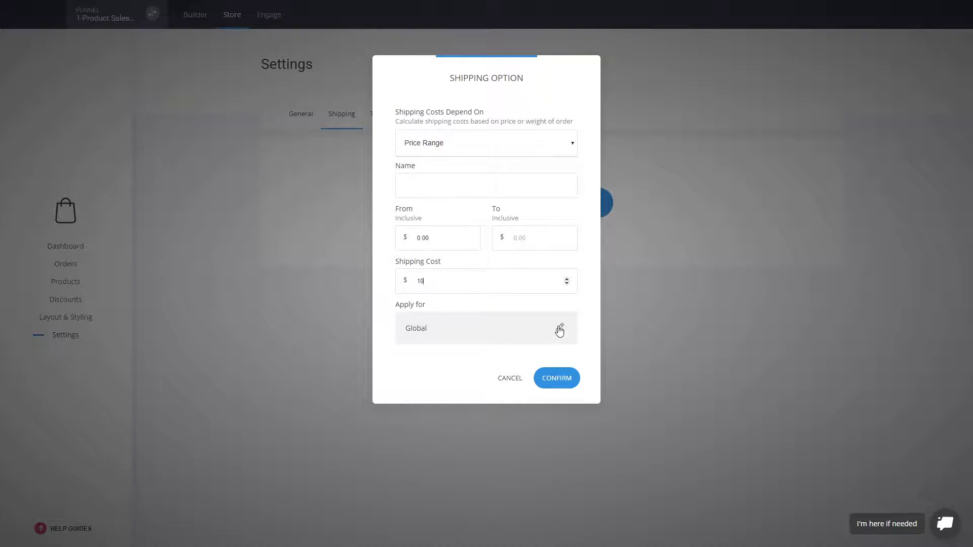
{"action": "left_click", "coordinate": [560, 330]}
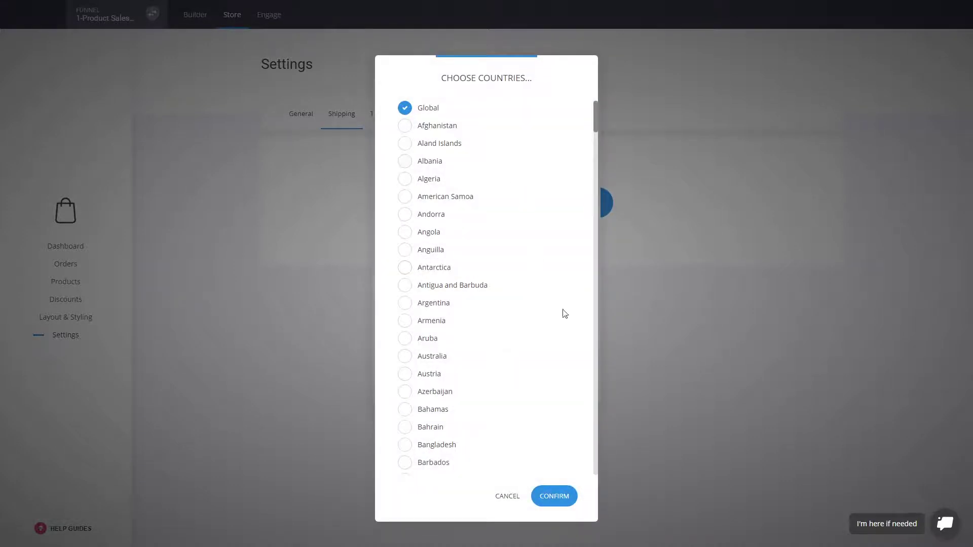
{"action": "left_click", "coordinate": [507, 496]}
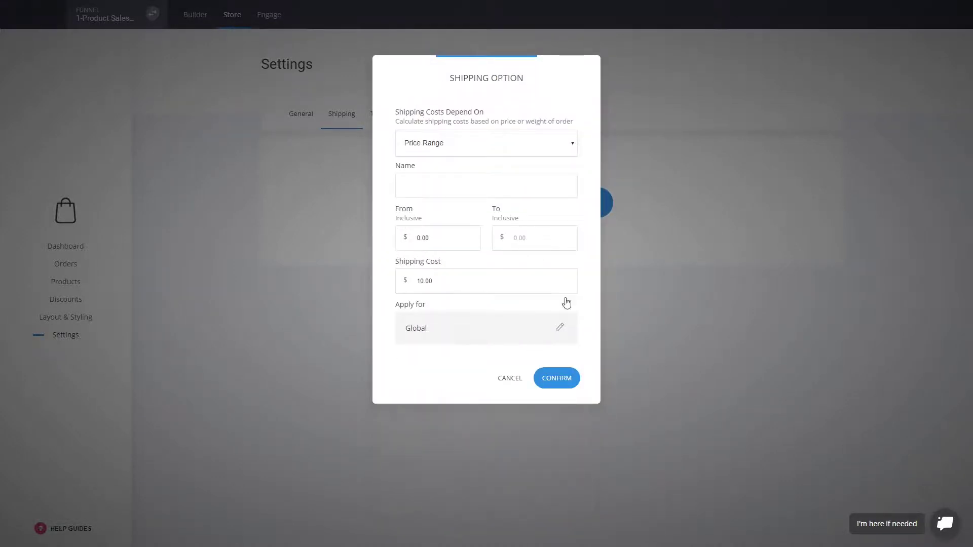
{"action": "left_click", "coordinate": [449, 185]}
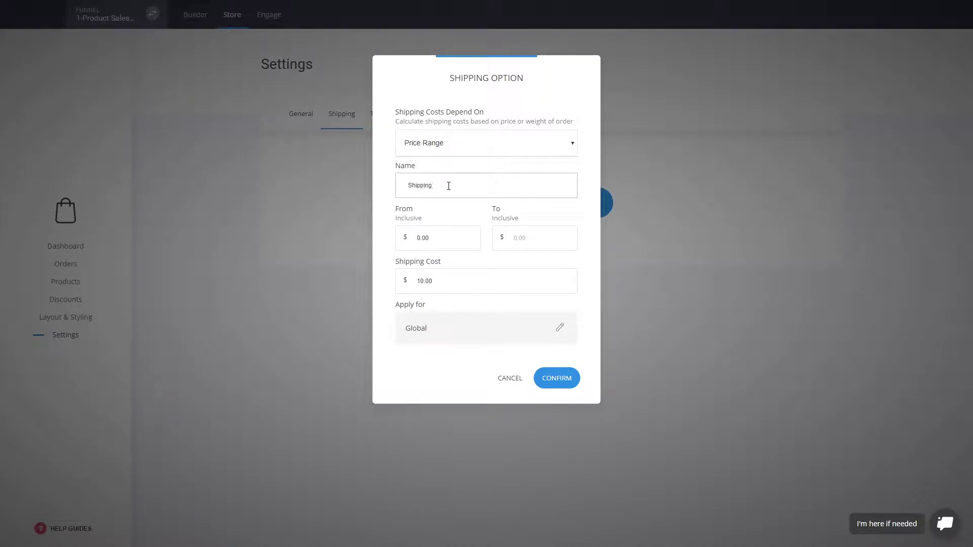
{"action": "left_click", "coordinate": [561, 383]}
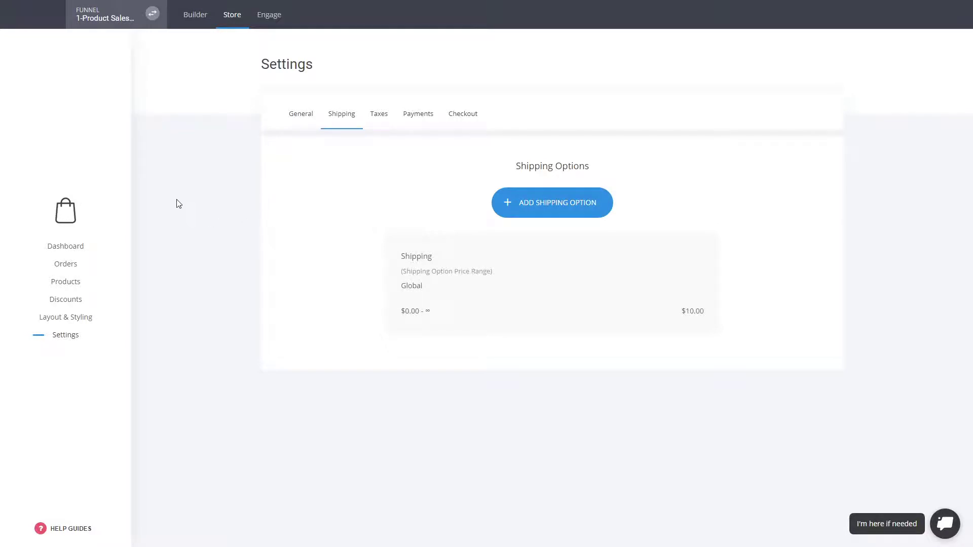
Connect Stripe in the store's Payments settings, then return to the Builder
{"action": "left_click", "coordinate": [431, 118]}
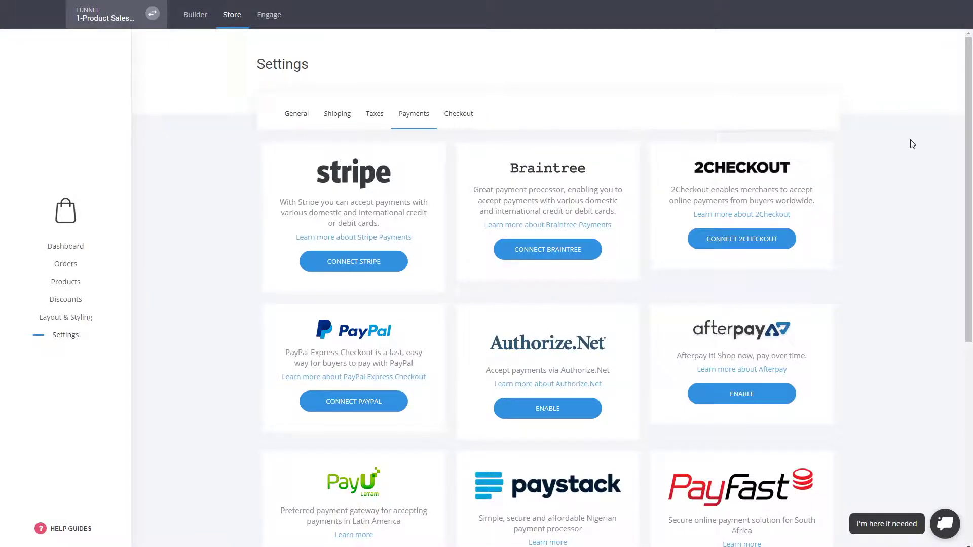
{"action": "left_click_drag", "start_coordinate": [968, 121], "coordinate": [970, 335]}
{"action": "scroll", "coordinate": [865, 267], "scroll_direction": "up", "scroll_amount": 7}
{"action": "scroll", "coordinate": [708, 359], "scroll_direction": "down", "scroll_amount": 7}
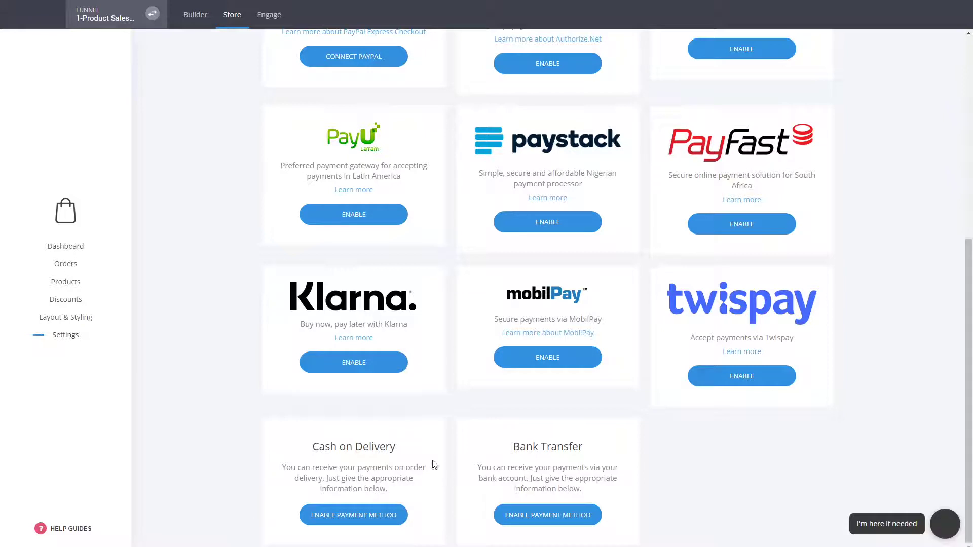
{"action": "scroll", "coordinate": [691, 446], "scroll_direction": "up", "scroll_amount": 6}
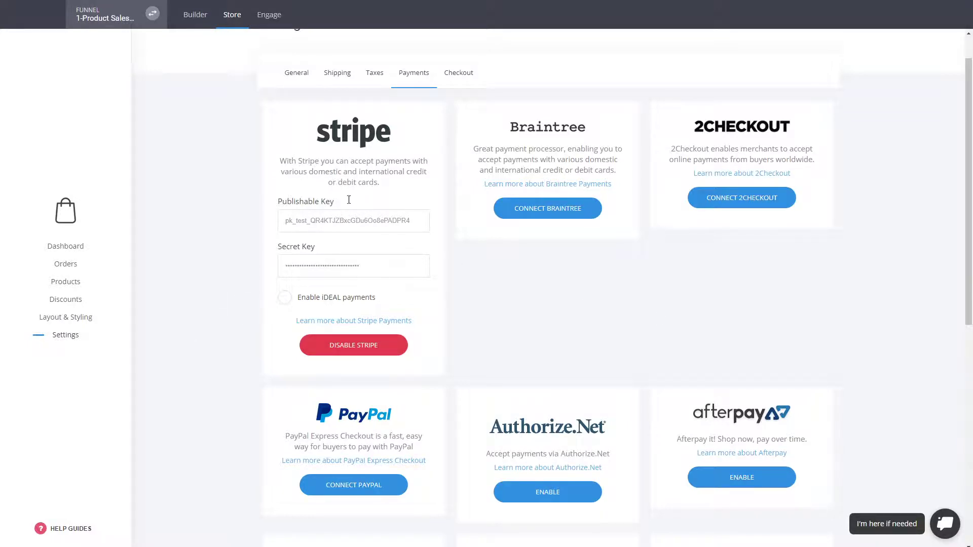
{"action": "left_click", "coordinate": [196, 20]}
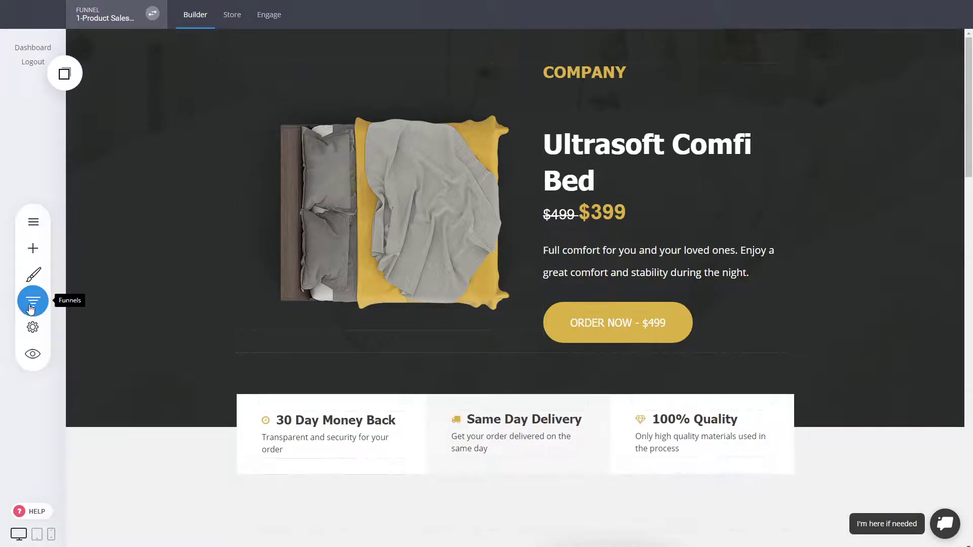
Open the Checkout step and scroll through its page
{"action": "left_click", "coordinate": [31, 308]}
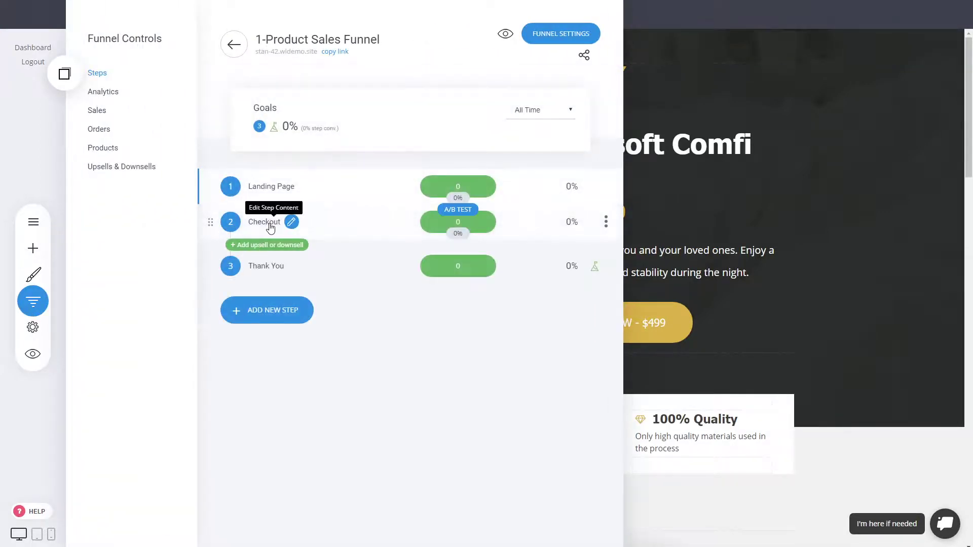
{"action": "left_click", "coordinate": [271, 223]}
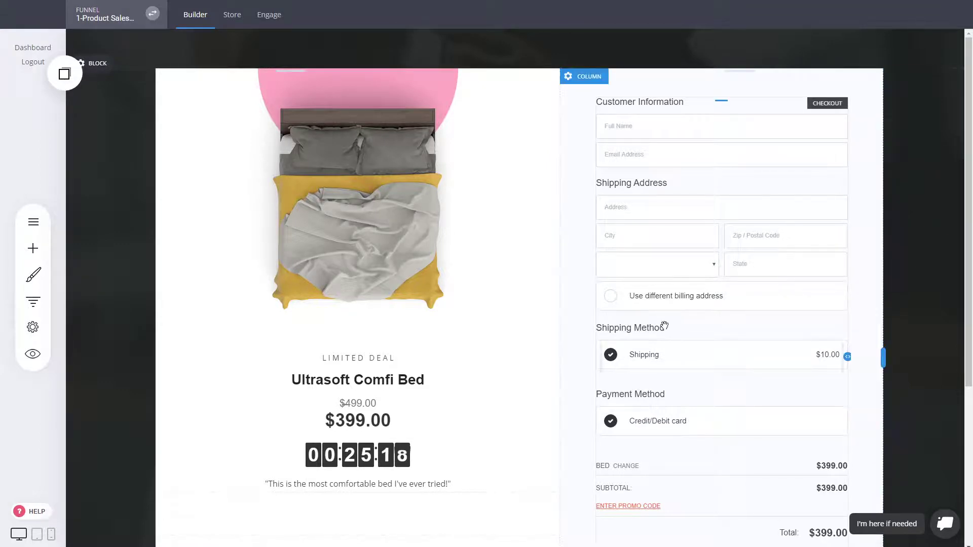
{"action": "scroll", "coordinate": [717, 224], "scroll_direction": "down", "scroll_amount": 2}
{"action": "scroll", "coordinate": [723, 228], "scroll_direction": "up", "scroll_amount": 2}
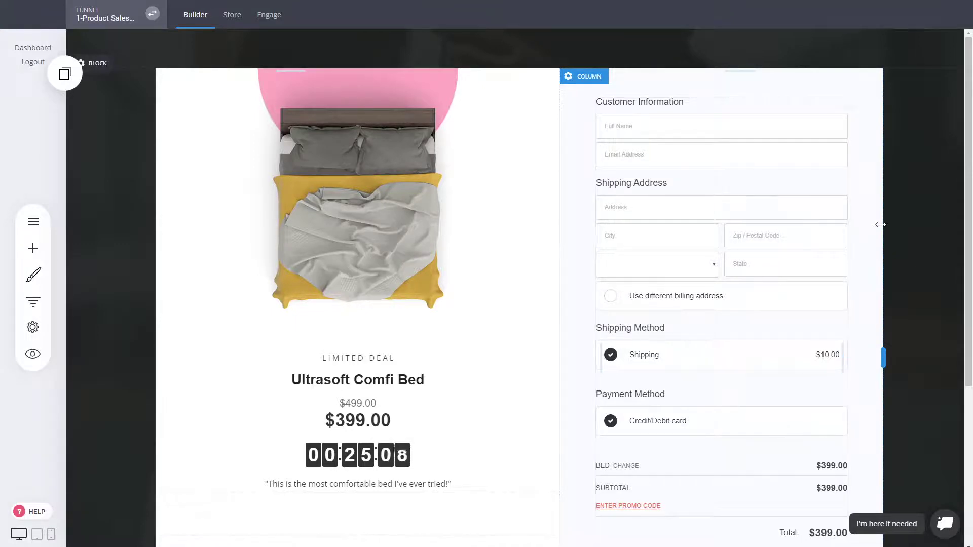
{"action": "scroll", "coordinate": [745, 203], "scroll_direction": "down", "scroll_amount": 3}
{"action": "scroll", "coordinate": [406, 243], "scroll_direction": "up", "scroll_amount": 3}
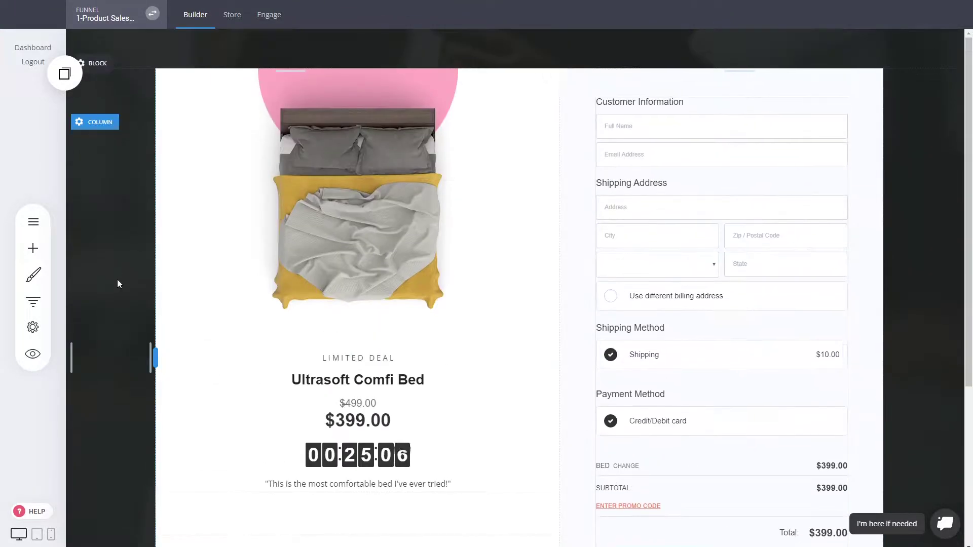
Look over the Thank You page, then return to Checkout and select its form
{"action": "left_click", "coordinate": [45, 303]}
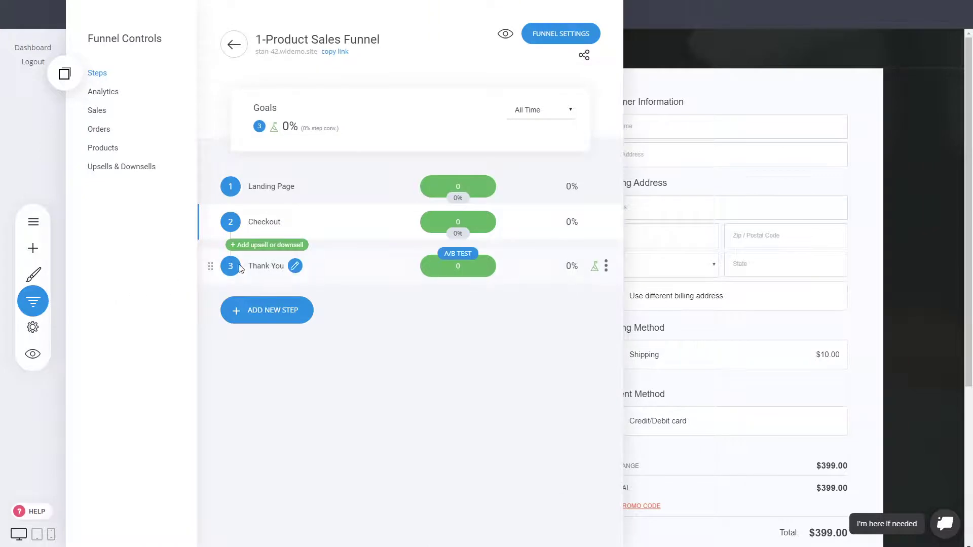
{"action": "left_click", "coordinate": [264, 267]}
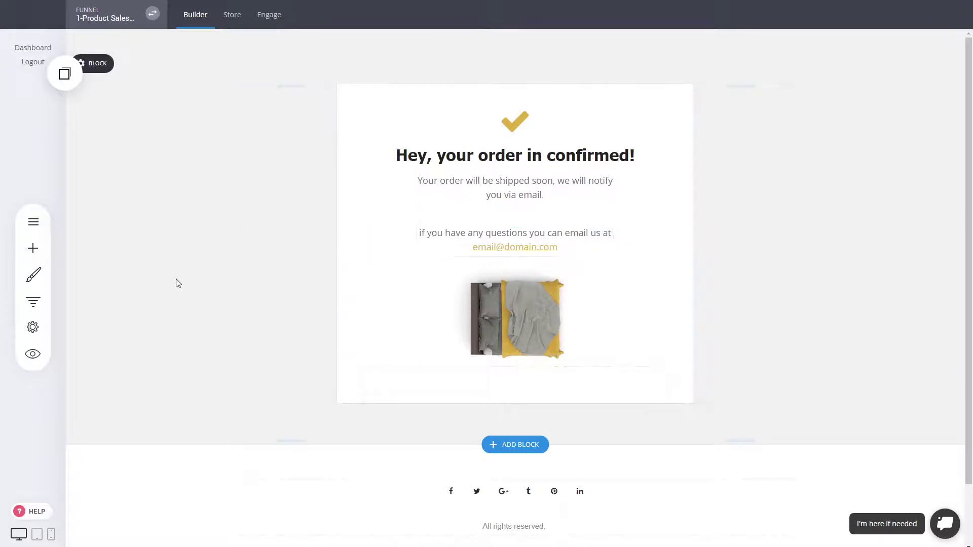
{"action": "left_click", "coordinate": [32, 302]}
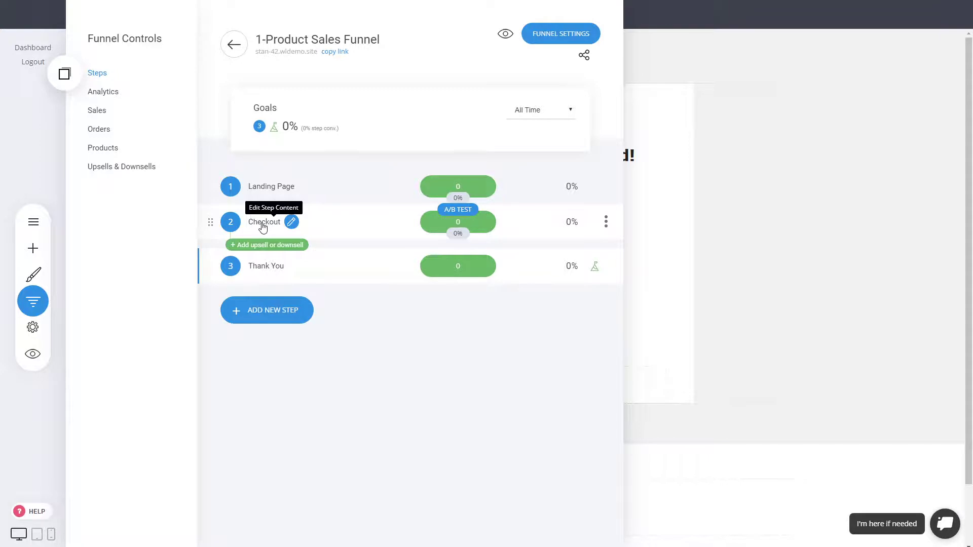
{"action": "left_click", "coordinate": [263, 223]}
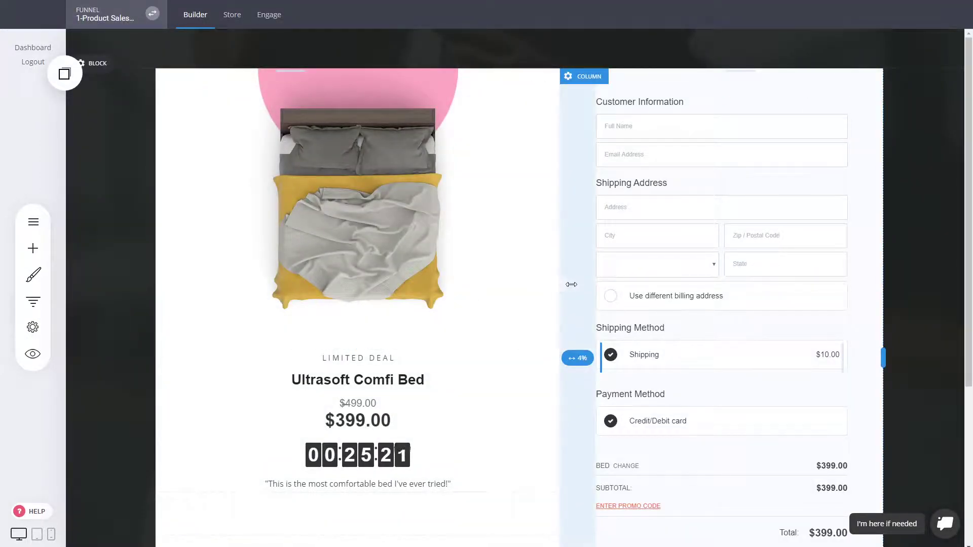
{"action": "left_click", "coordinate": [680, 282]}
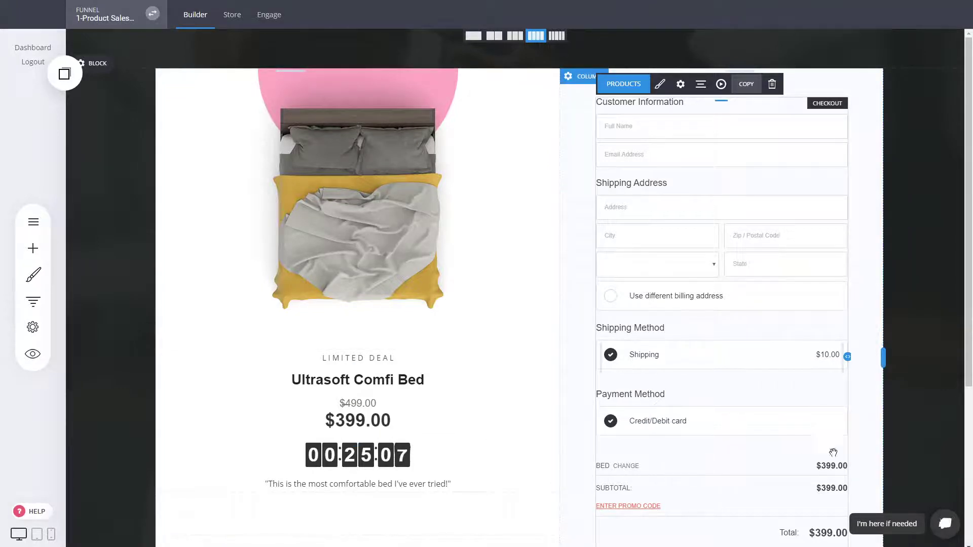
Create a new order bump on the checkout offering the S. Restaurant Theme product
{"action": "scroll", "coordinate": [729, 304], "scroll_direction": "down", "scroll_amount": 2}
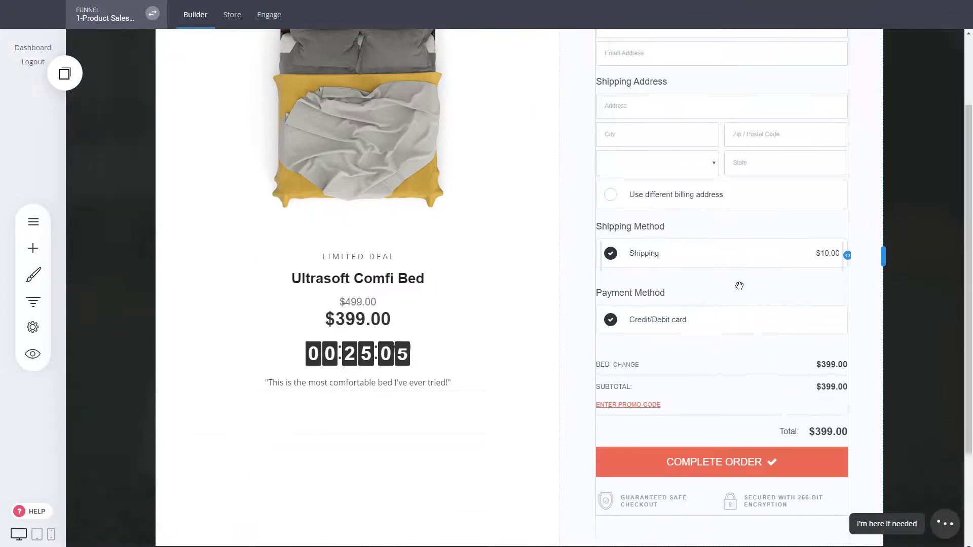
{"action": "scroll", "coordinate": [717, 262], "scroll_direction": "up", "scroll_amount": 2}
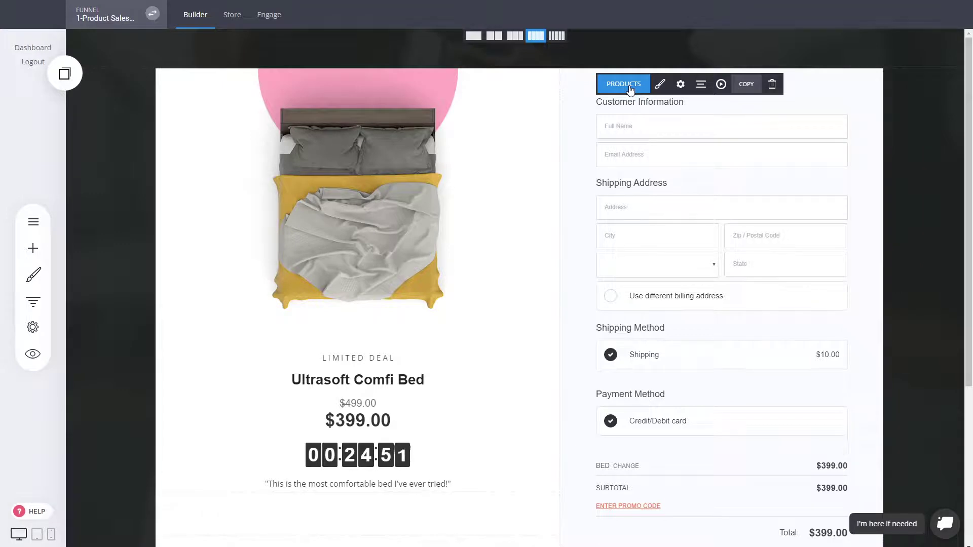
{"action": "left_click", "coordinate": [631, 89]}
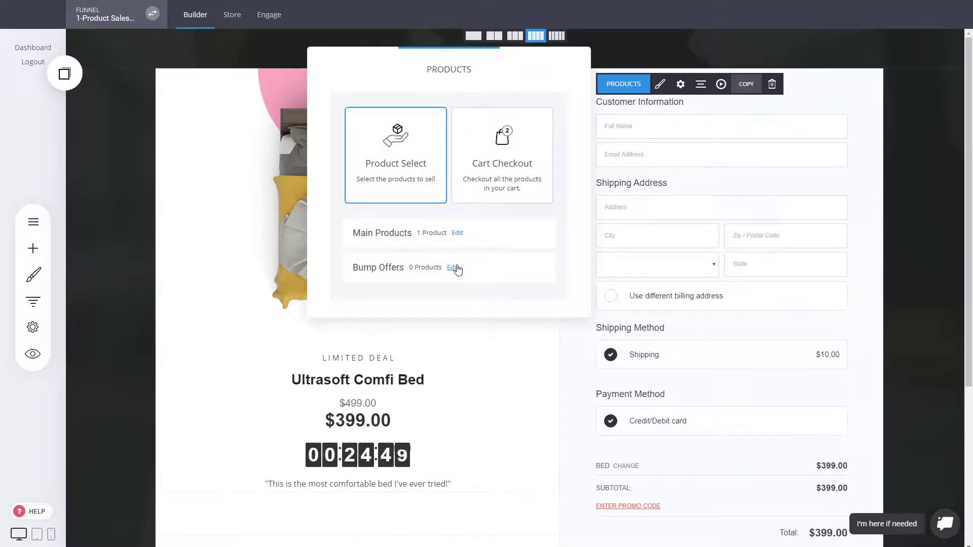
{"action": "left_click", "coordinate": [455, 269]}
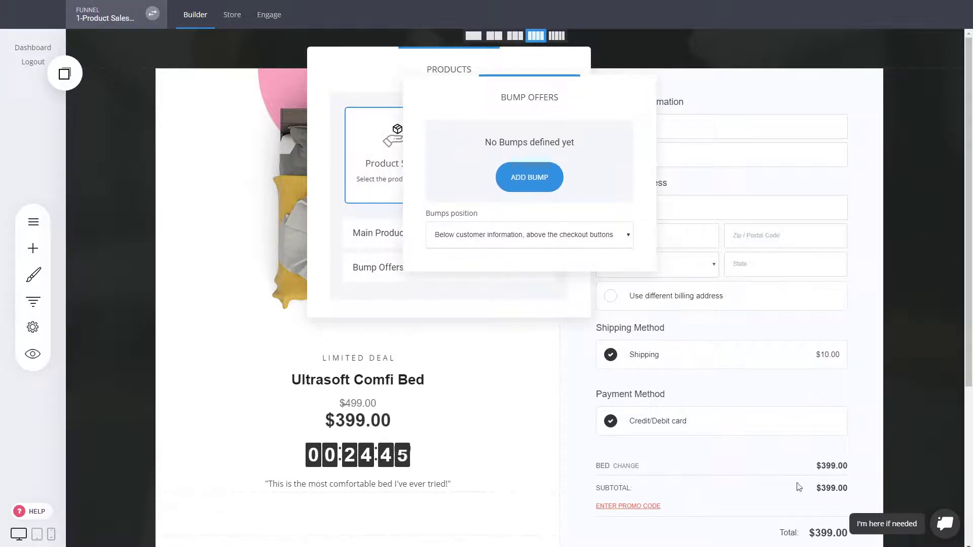
{"action": "left_click", "coordinate": [551, 181]}
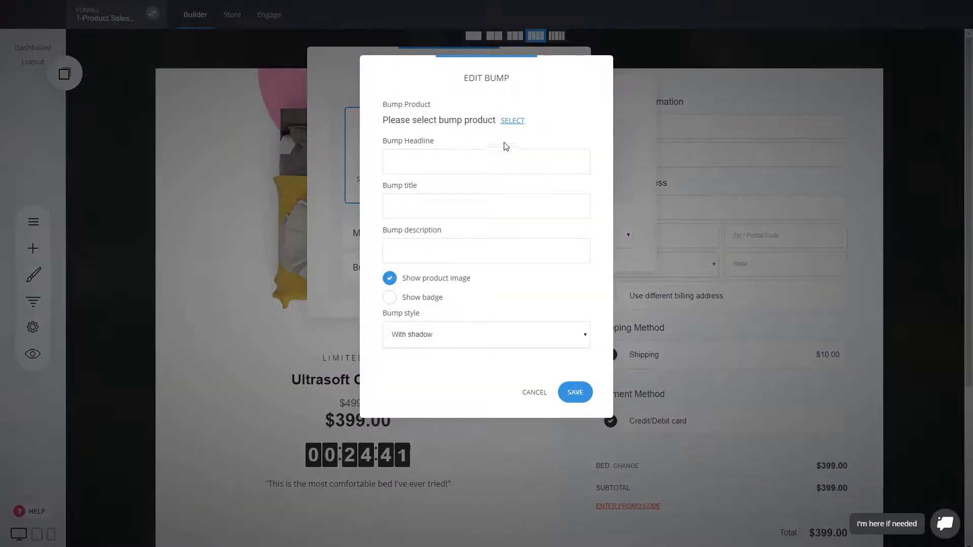
{"action": "left_click", "coordinate": [521, 123]}
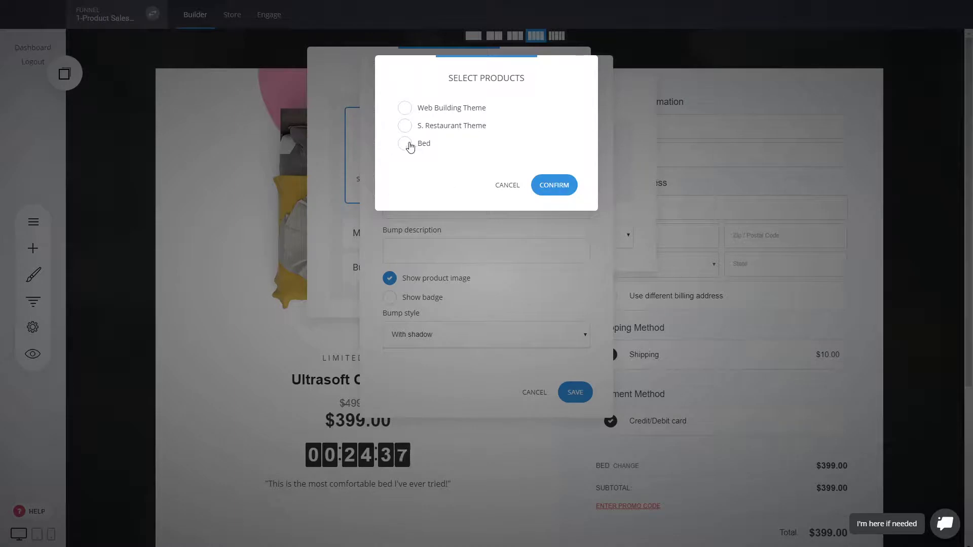
{"action": "left_click", "coordinate": [439, 129]}
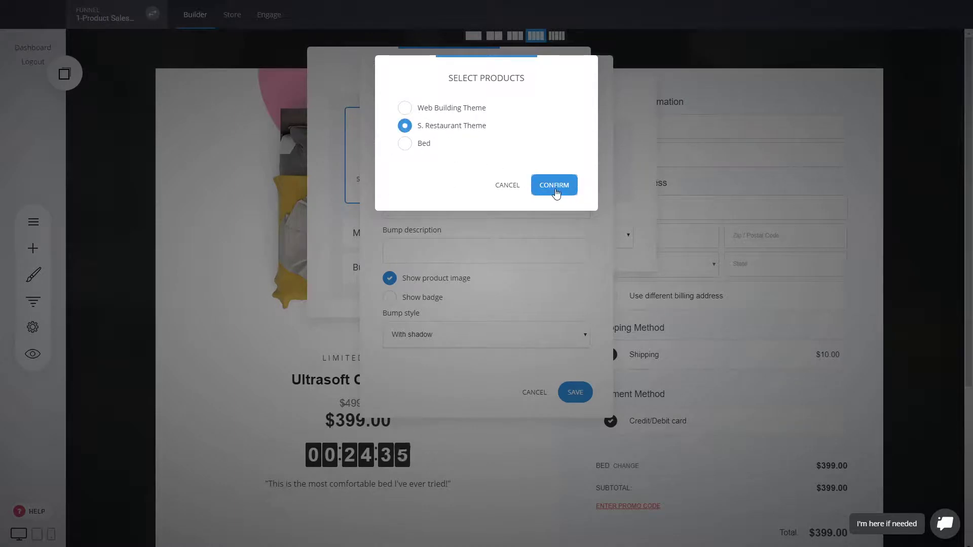
{"action": "left_click", "coordinate": [555, 185]}
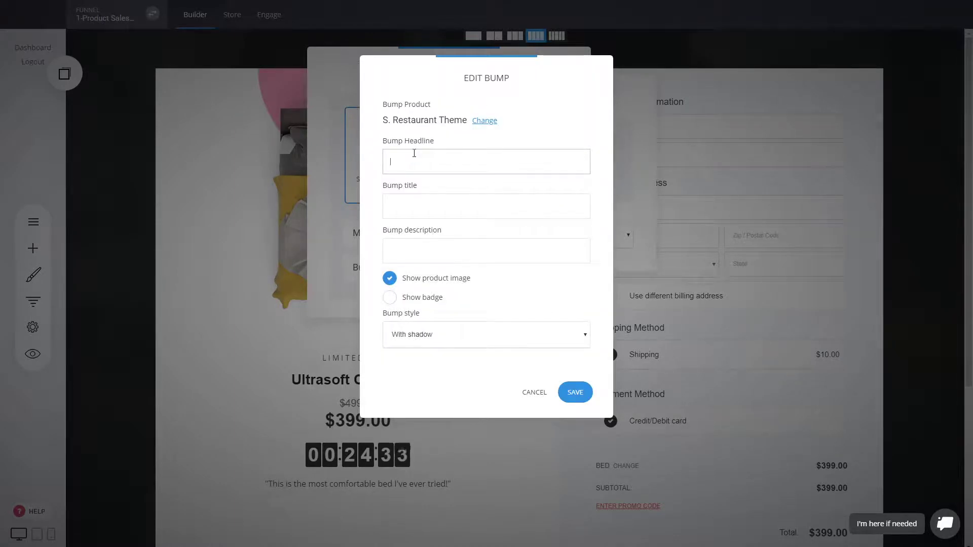
Enter the bump headline 'Yes, I want the product!', plus a title and description
{"action": "type", "text": "Yes, I want the product!"}
{"action": "left_click", "coordinate": [424, 203]}
{"action": "key", "text": "Tab"}
{"action": "type", "text": "D"}
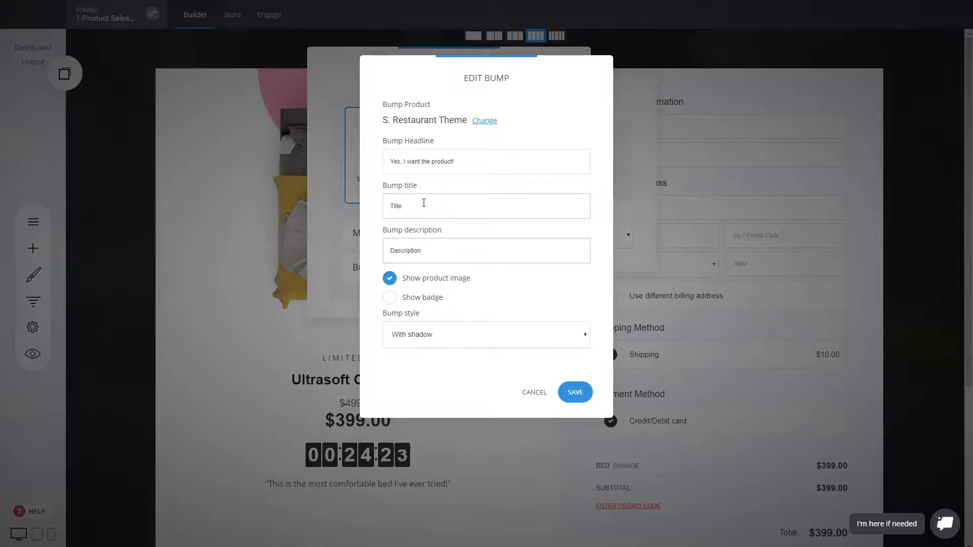
Save the new order bump, then turn off its product image
{"action": "left_click", "coordinate": [586, 393]}
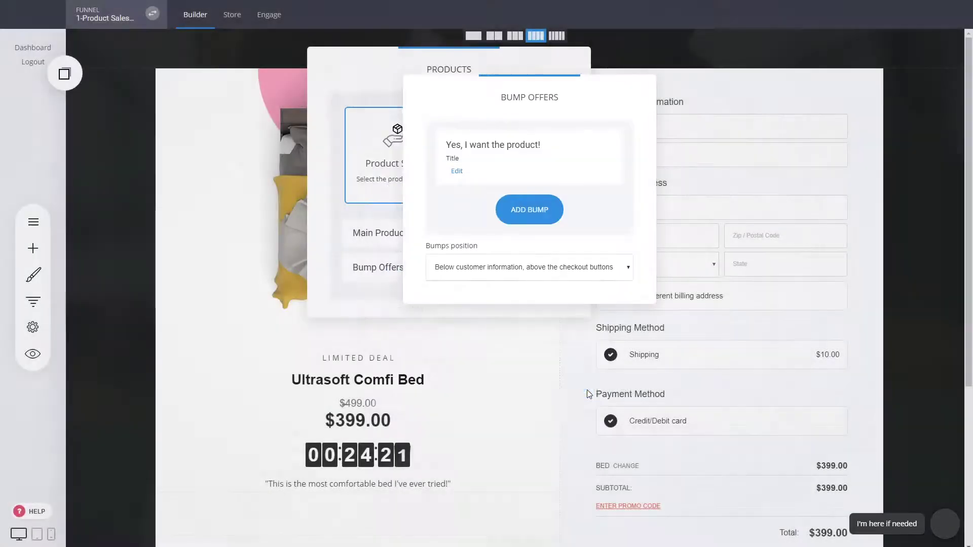
{"action": "left_click", "coordinate": [555, 325]}
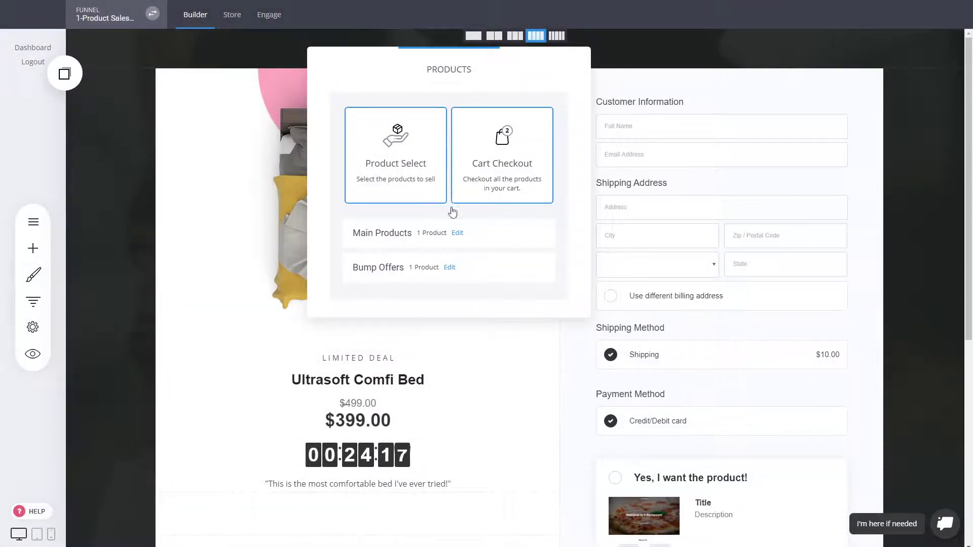
{"action": "left_click", "coordinate": [449, 267]}
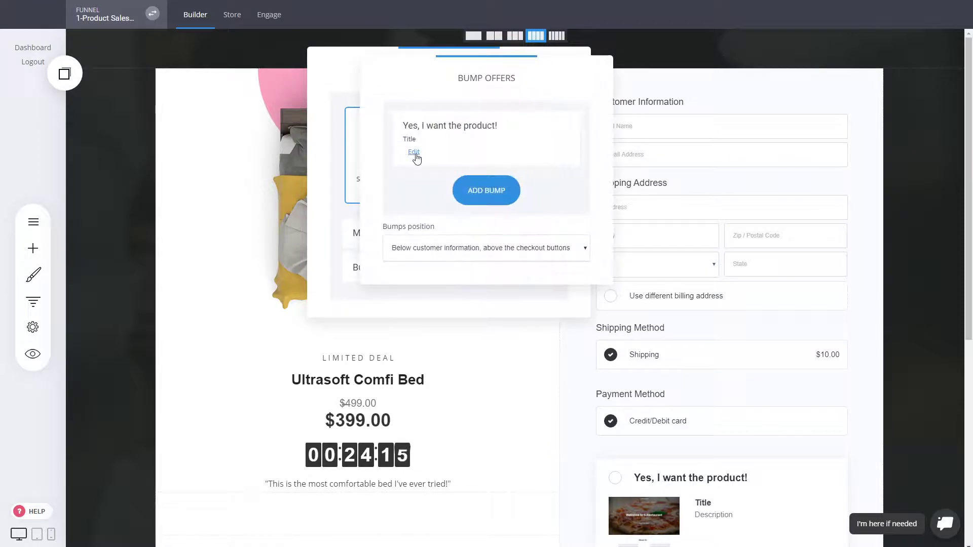
{"action": "left_click", "coordinate": [413, 151]}
{"action": "left_click", "coordinate": [430, 283]}
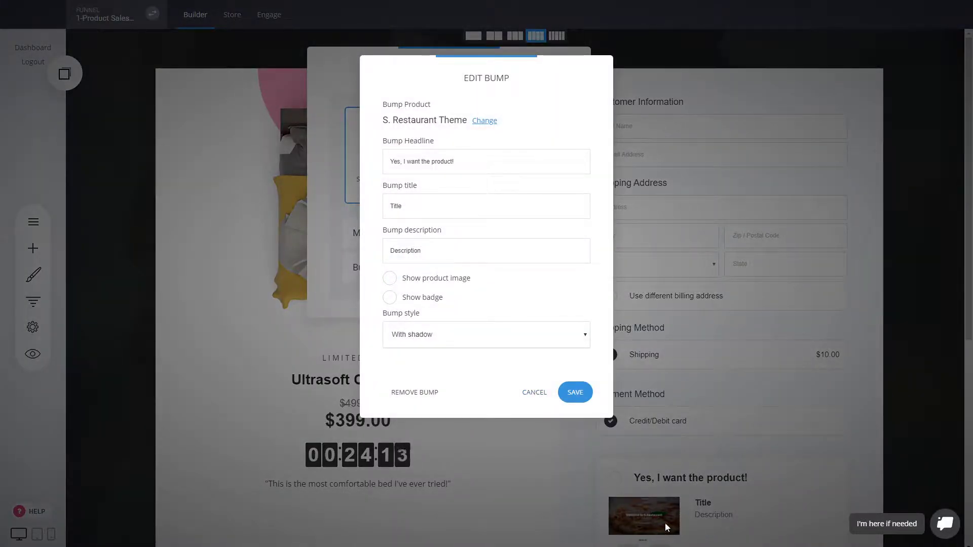
{"action": "left_click", "coordinate": [550, 392]}
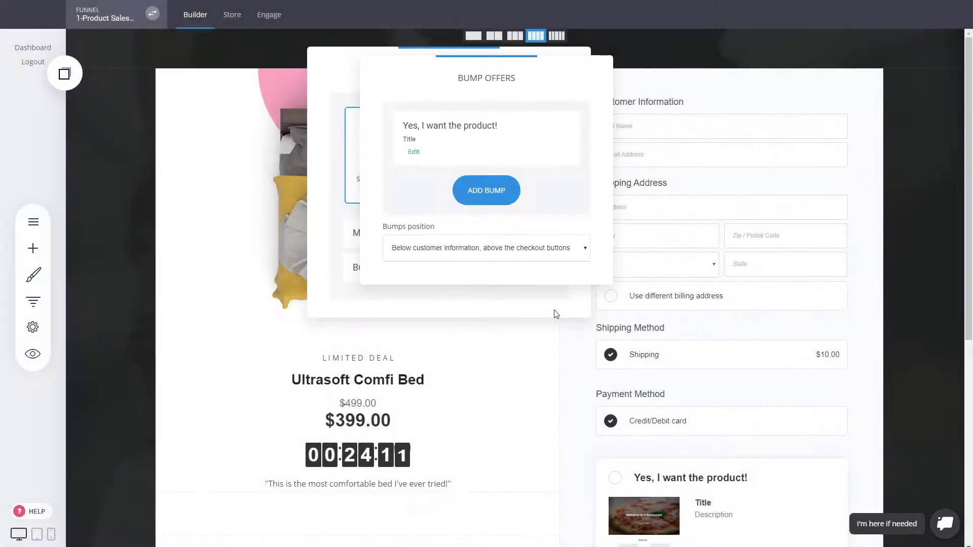
{"action": "left_click", "coordinate": [556, 314]}
{"action": "left_click", "coordinate": [734, 306]}
Give the order bump a dashed border style and save it
{"action": "scroll", "coordinate": [752, 390], "scroll_direction": "down", "scroll_amount": 3}
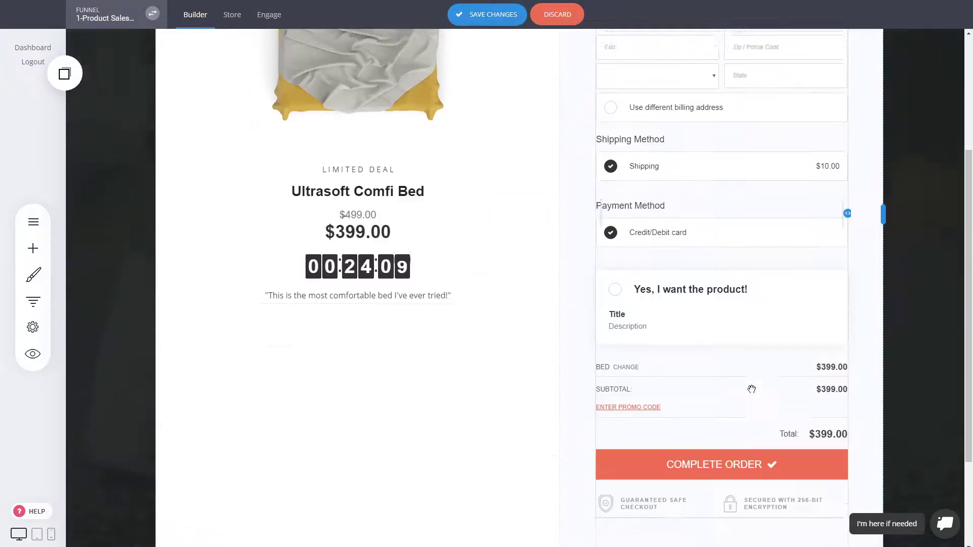
{"action": "scroll", "coordinate": [751, 389], "scroll_direction": "down", "scroll_amount": 1}
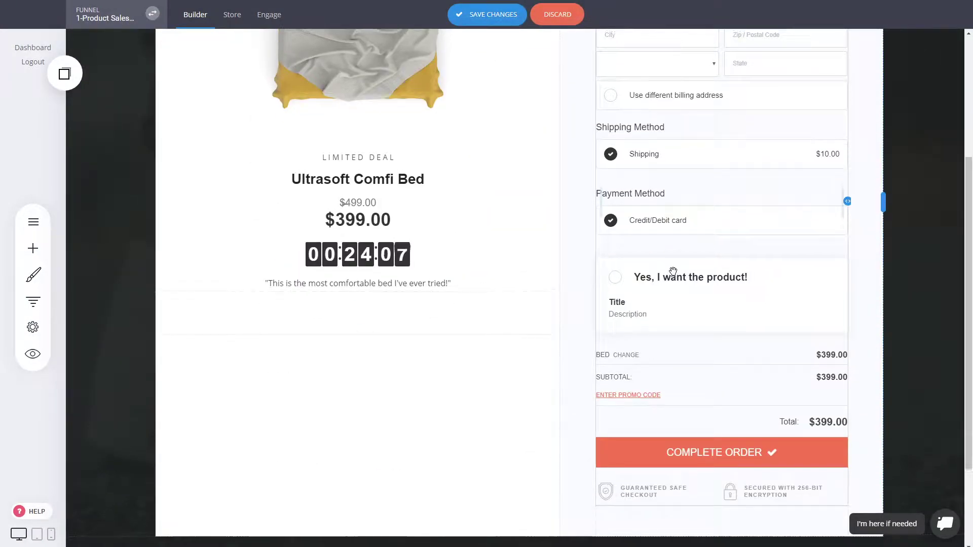
{"action": "scroll", "coordinate": [673, 274], "scroll_direction": "up", "scroll_amount": 3}
{"action": "scroll", "coordinate": [645, 230], "scroll_direction": "down", "scroll_amount": 1}
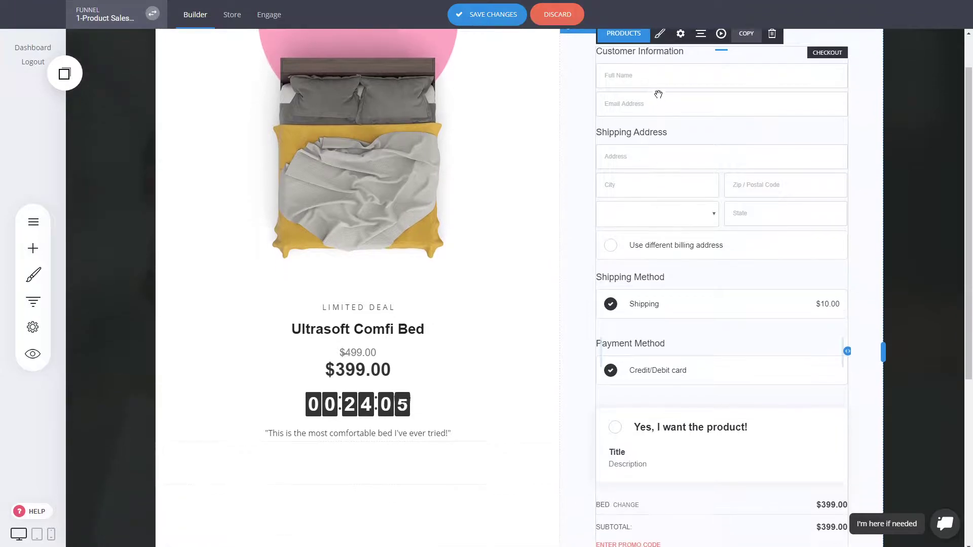
{"action": "left_click", "coordinate": [660, 34]}
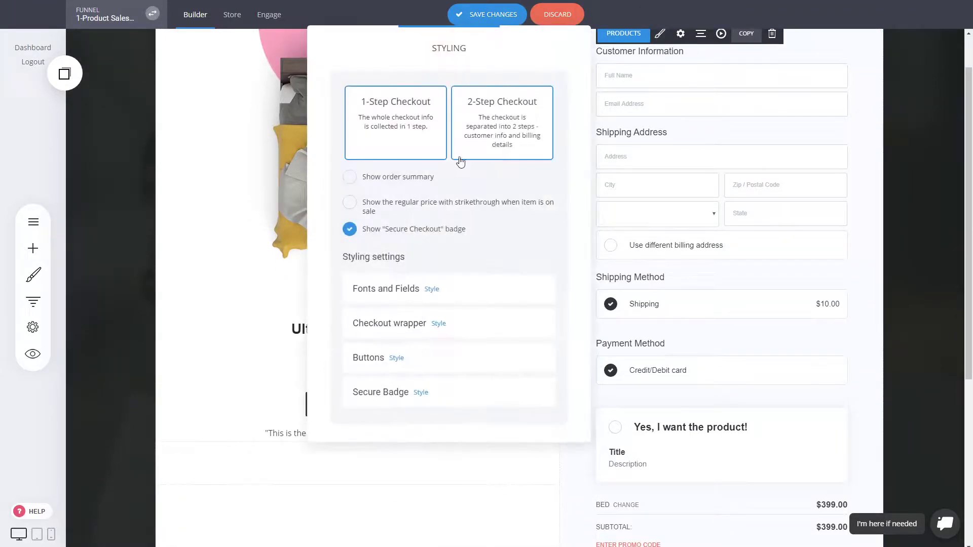
{"action": "left_click", "coordinate": [669, 109]}
{"action": "left_click", "coordinate": [632, 36]}
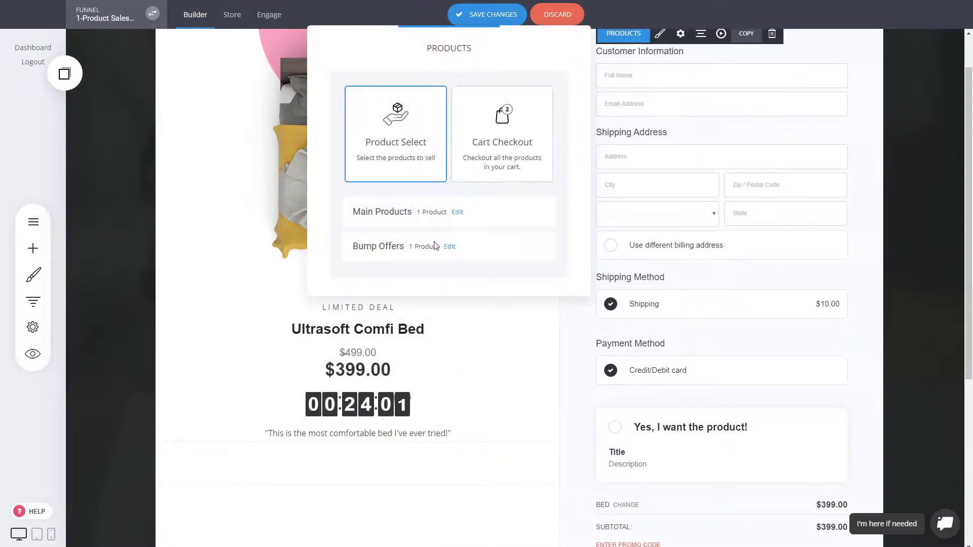
{"action": "left_click", "coordinate": [453, 249]}
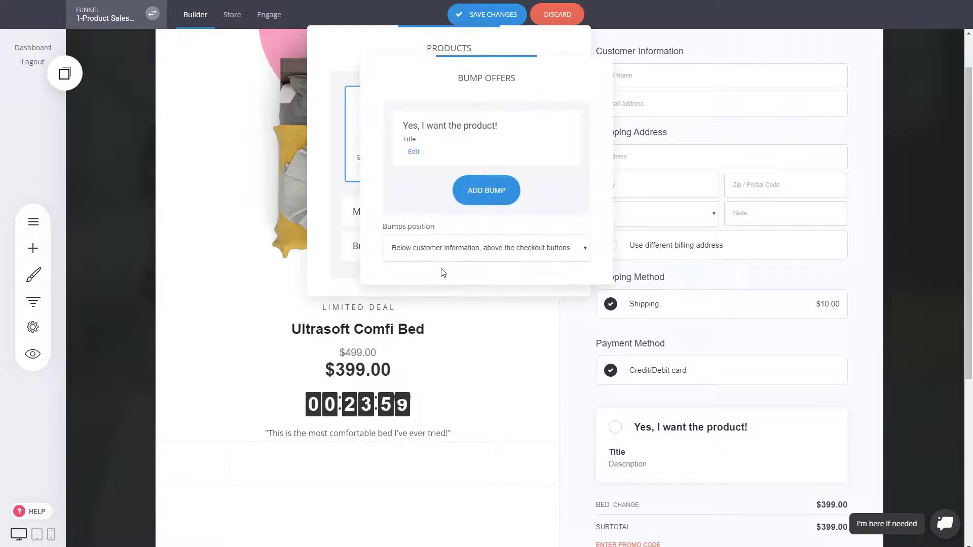
{"action": "left_click", "coordinate": [413, 152]}
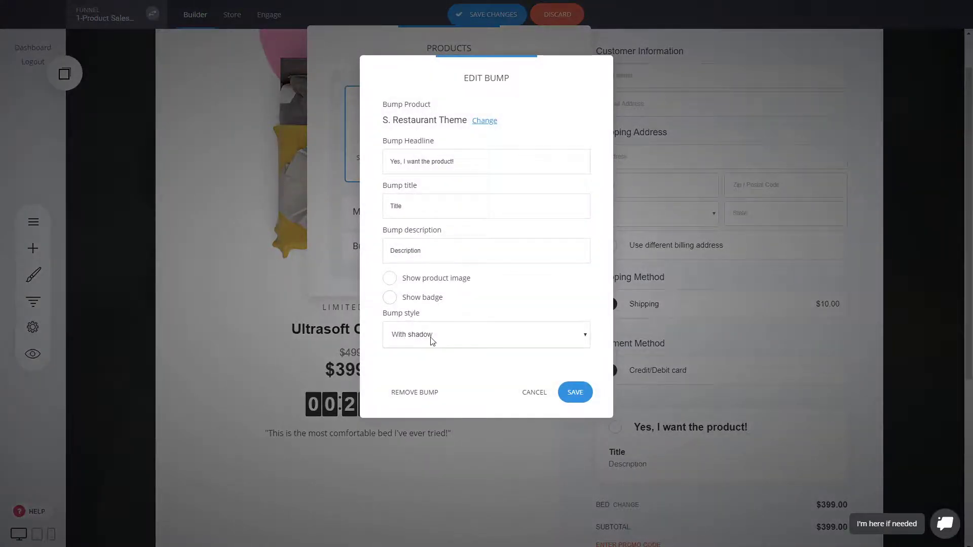
{"action": "left_click", "coordinate": [427, 368]}
{"action": "left_click", "coordinate": [576, 394]}
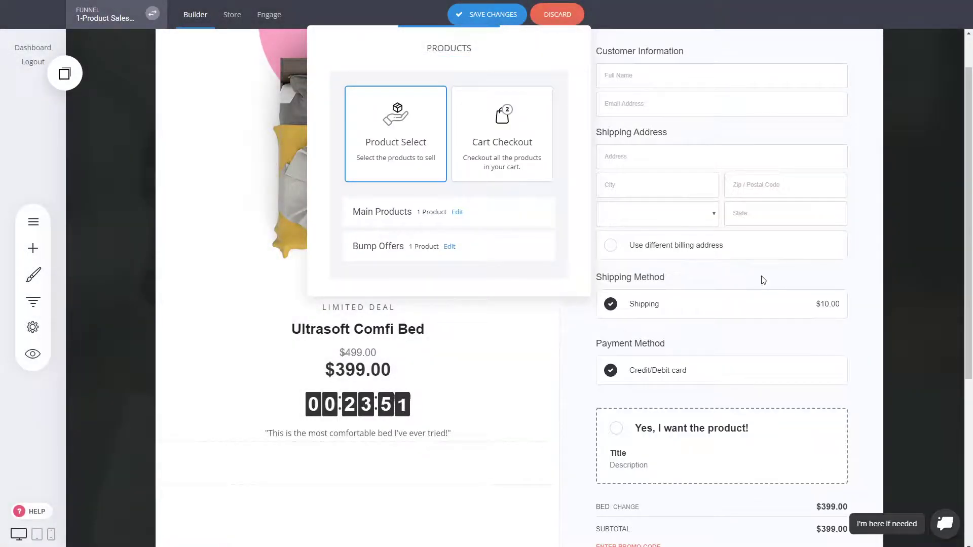
Select the checkout form and save the page with Ctrl+S
{"action": "left_click", "coordinate": [729, 341]}
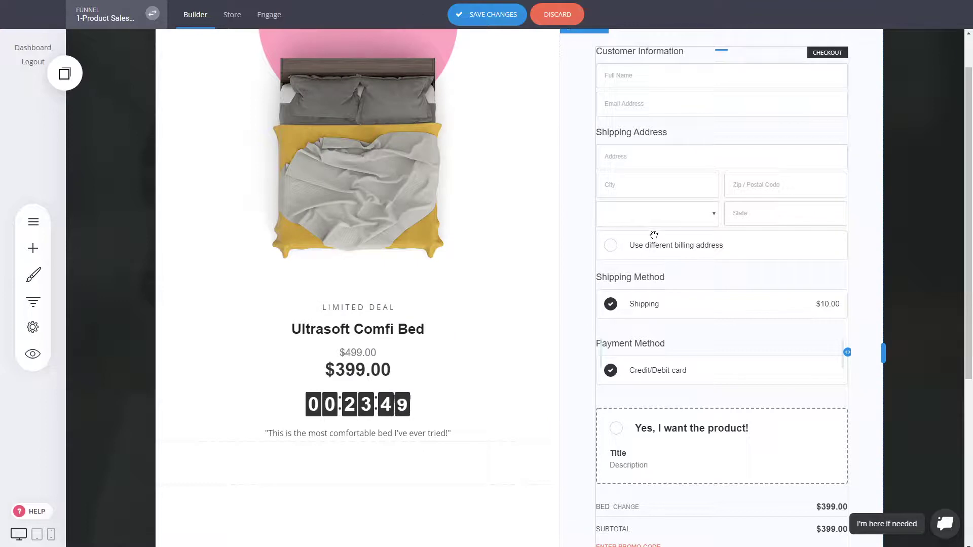
{"action": "mouse_move", "coordinate": [595, 212]}
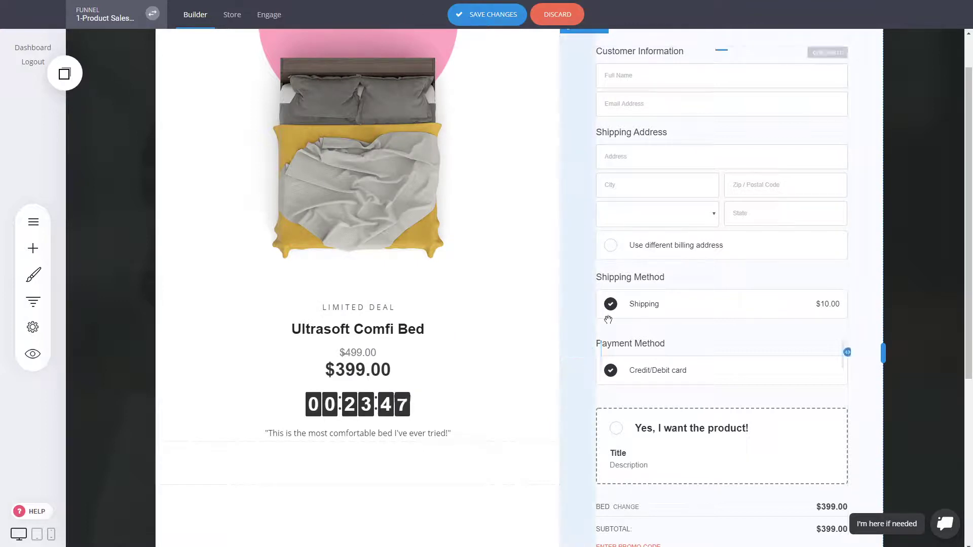
{"action": "left_click", "coordinate": [391, 202]}
{"action": "left_click", "coordinate": [646, 372]}
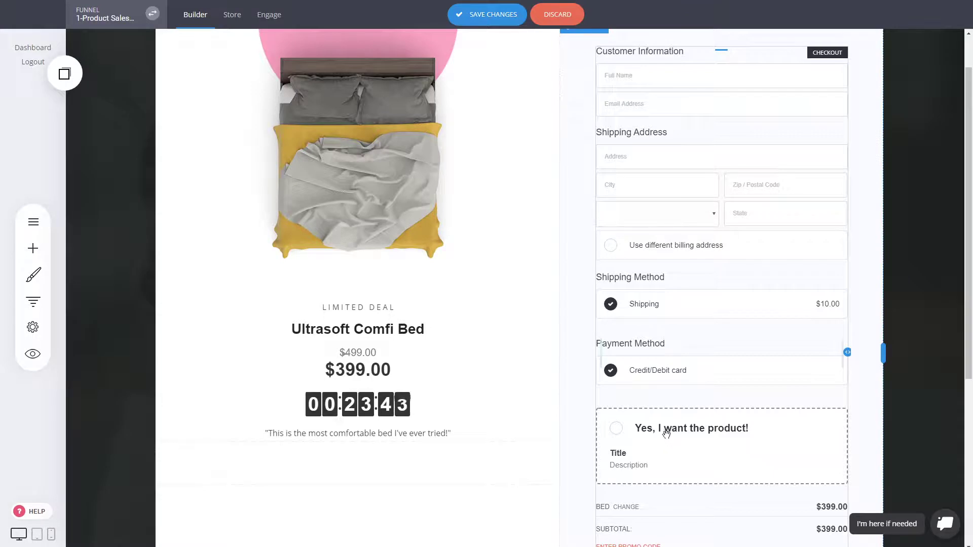
{"action": "key", "text": "ctrl+s"}
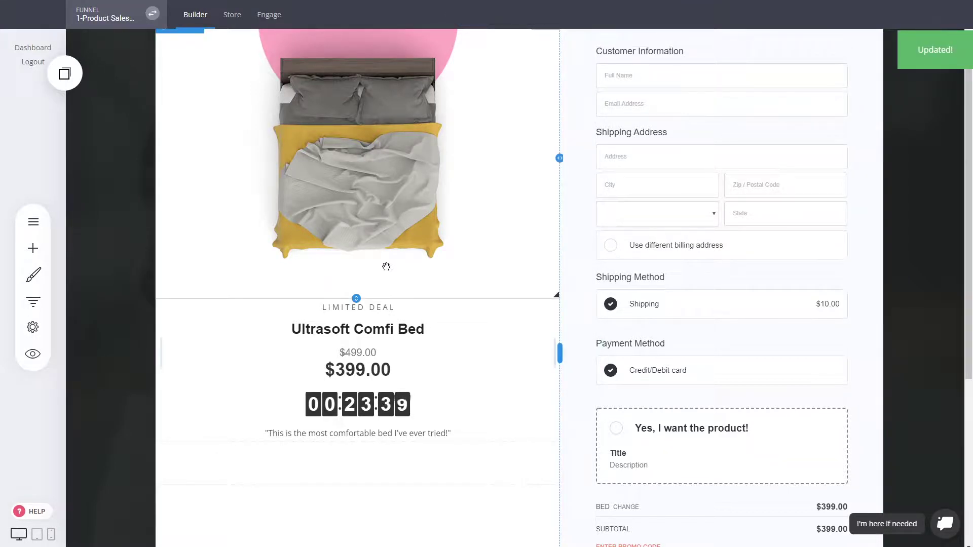
{"action": "left_click", "coordinate": [38, 304]}
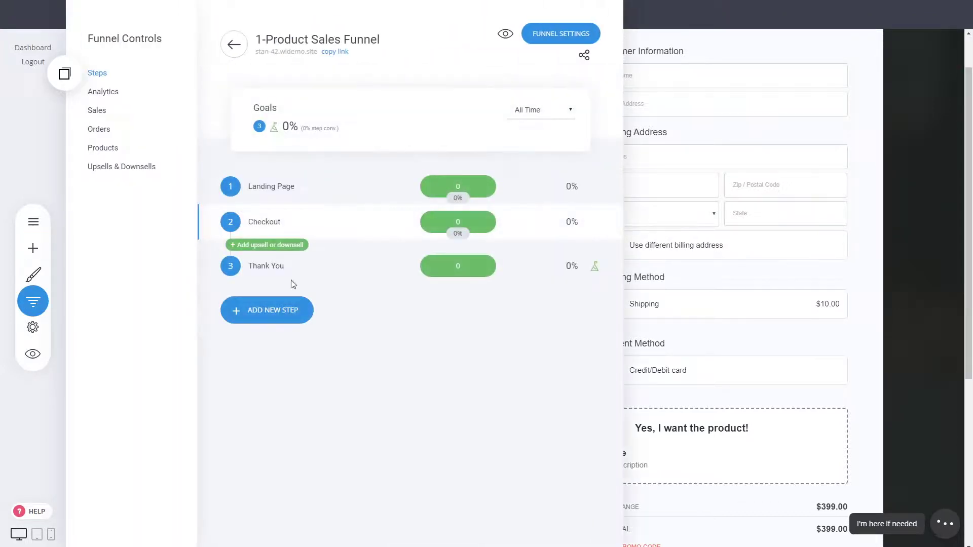
{"action": "left_click", "coordinate": [39, 304]}
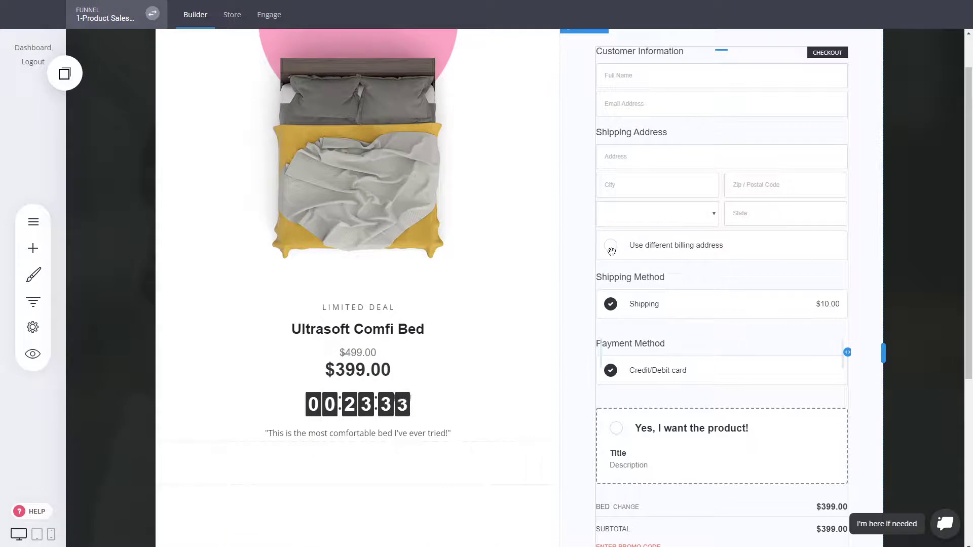
{"action": "scroll", "coordinate": [750, 350], "scroll_direction": "up", "scroll_amount": 1}
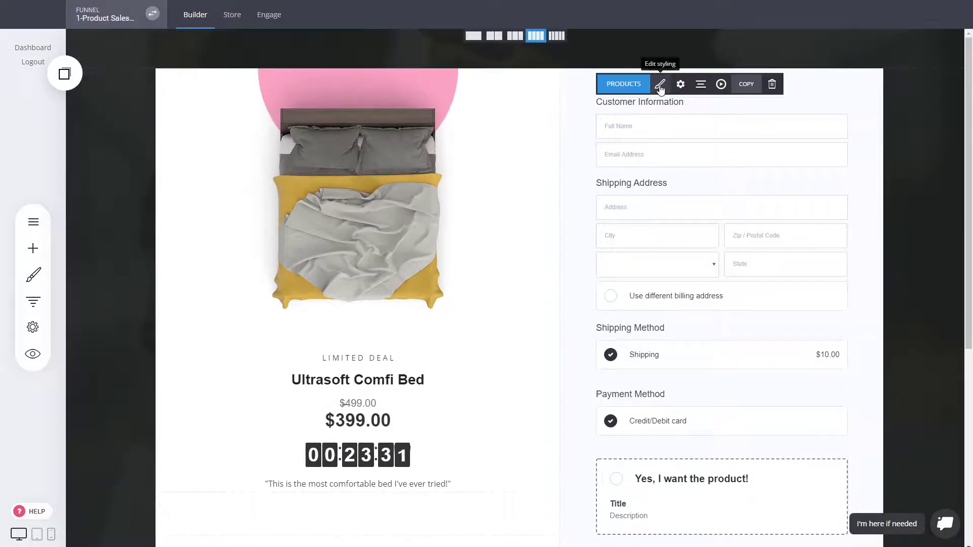
Switch the checkout form to 2-Step Checkout, save, and show the funnel steps list
{"action": "left_click", "coordinate": [660, 86]}
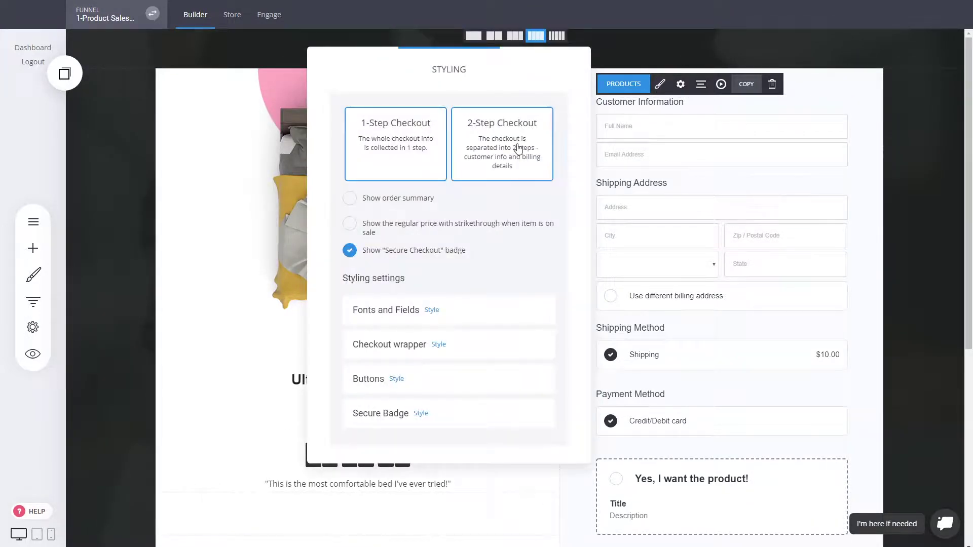
{"action": "left_click", "coordinate": [518, 147]}
{"action": "left_click", "coordinate": [772, 263]}
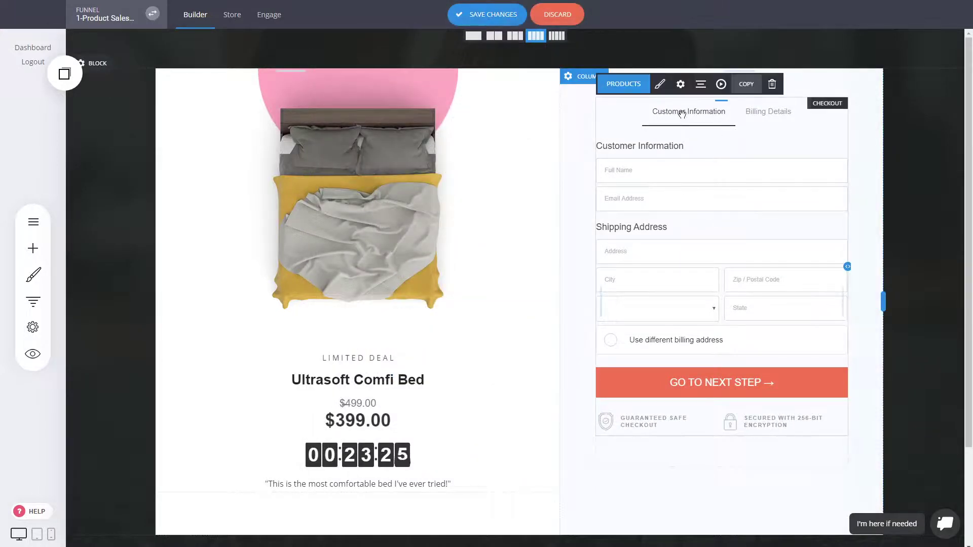
{"action": "left_click", "coordinate": [660, 84]}
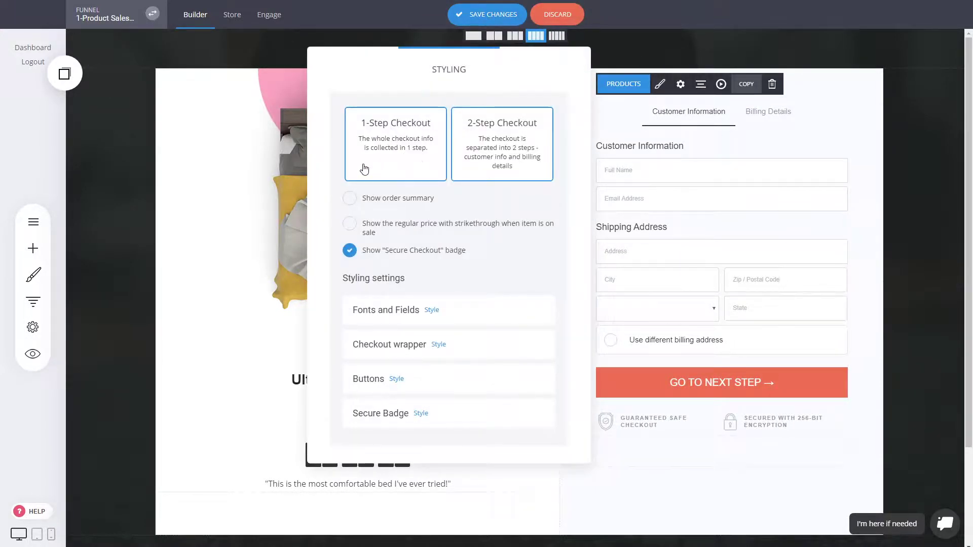
{"action": "left_click", "coordinate": [694, 222]}
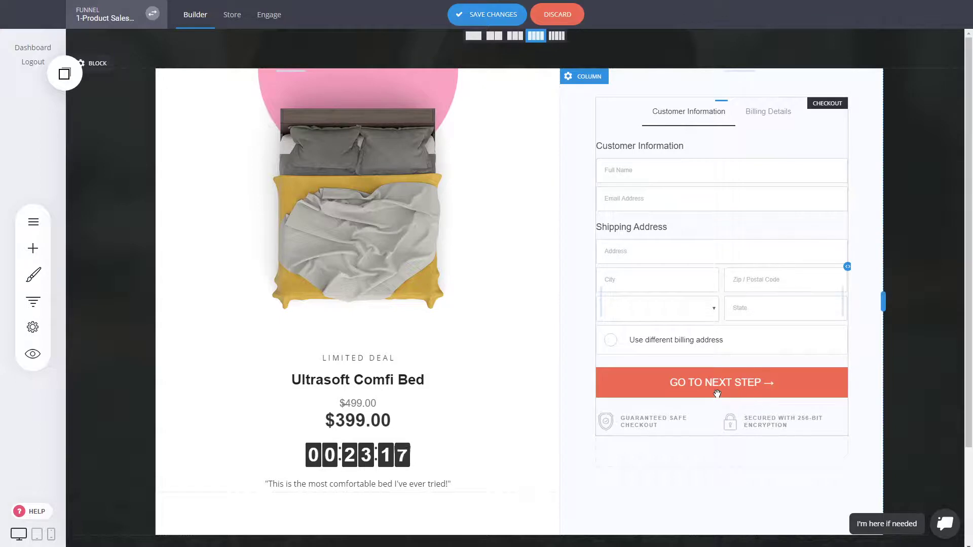
{"action": "key", "text": "ctrl+s"}
{"action": "left_click", "coordinate": [31, 304]}
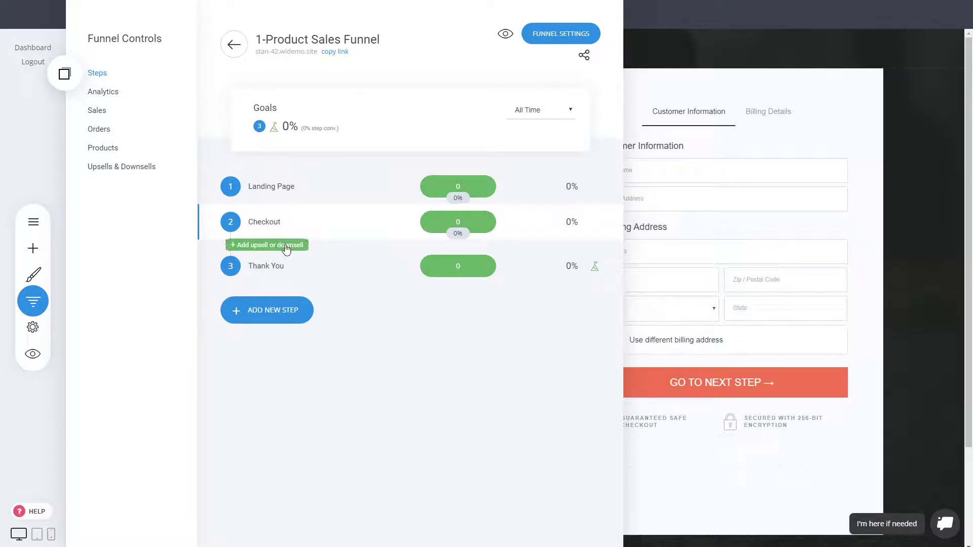
Add an upsell page named 'Upsell' after Checkout using the Organic Skin Cream template
{"action": "left_click", "coordinate": [260, 247]}
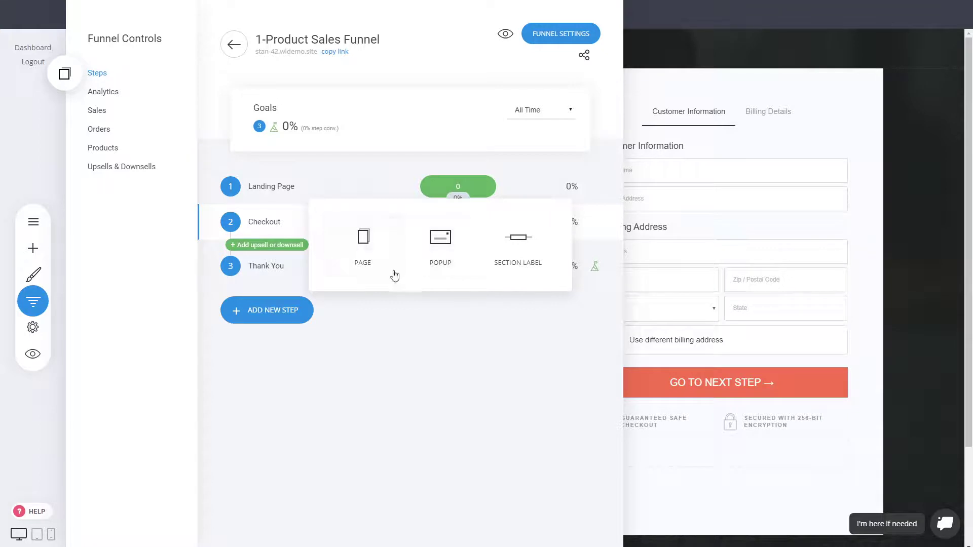
{"action": "left_click", "coordinate": [366, 248]}
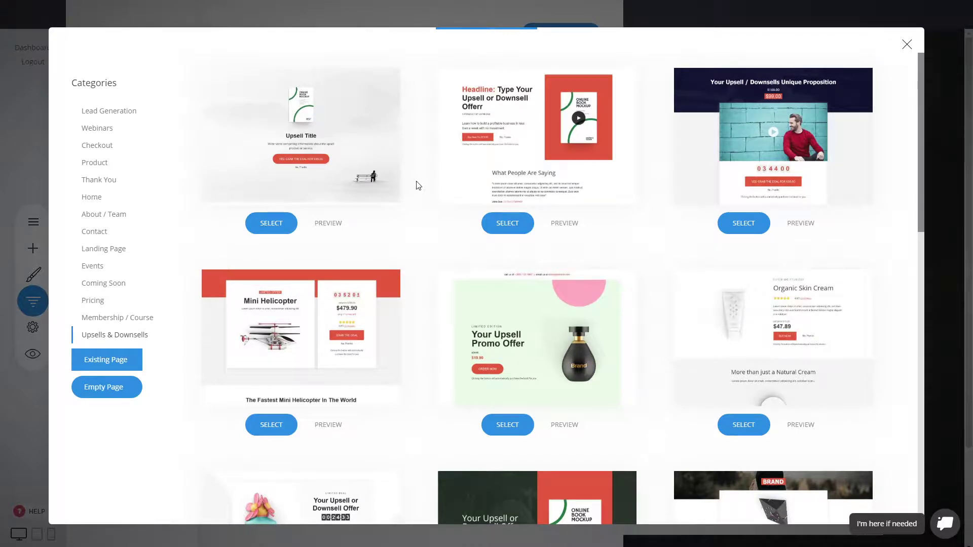
{"action": "scroll", "coordinate": [418, 186], "scroll_direction": "down", "scroll_amount": 5}
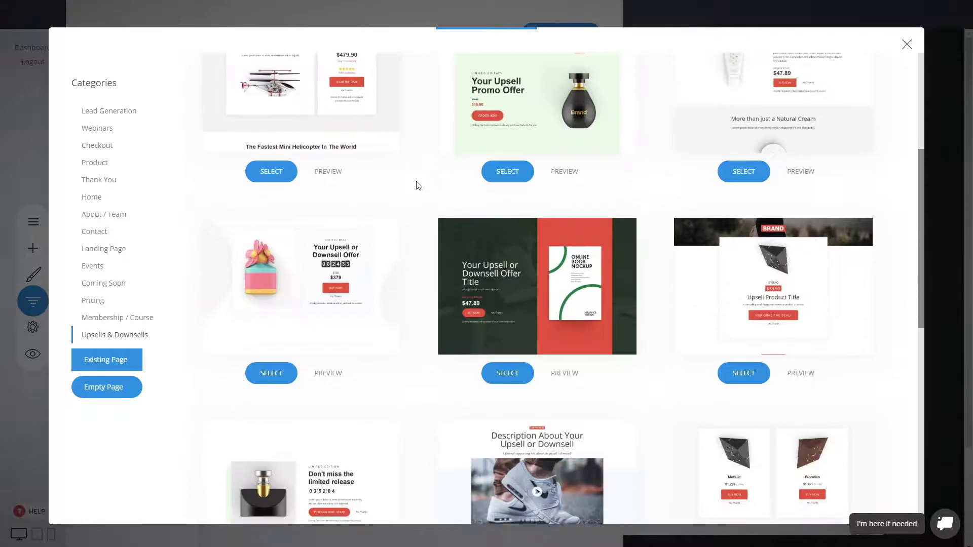
{"action": "scroll", "coordinate": [418, 185], "scroll_direction": "down", "scroll_amount": 4}
{"action": "scroll", "coordinate": [418, 185], "scroll_direction": "up", "scroll_amount": 5}
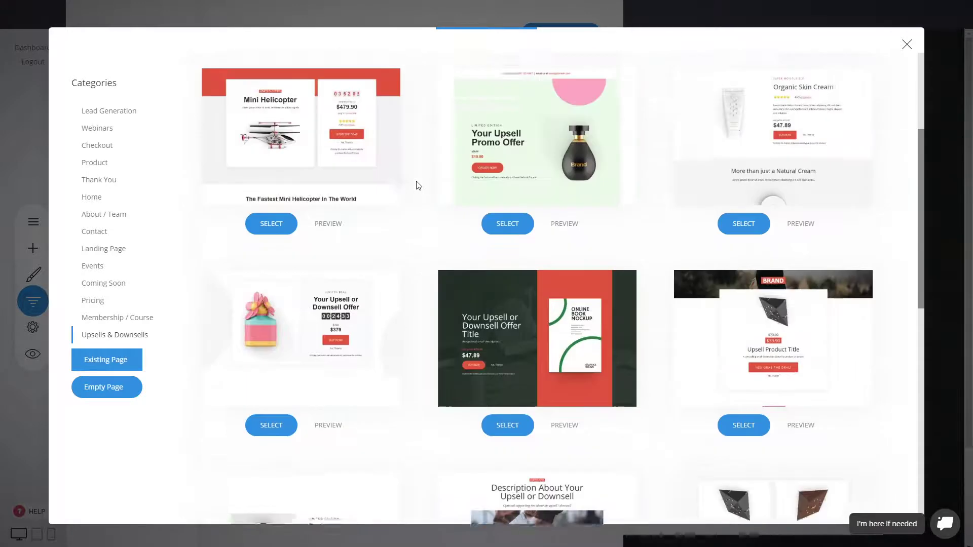
{"action": "scroll", "coordinate": [418, 185], "scroll_direction": "up", "scroll_amount": 4}
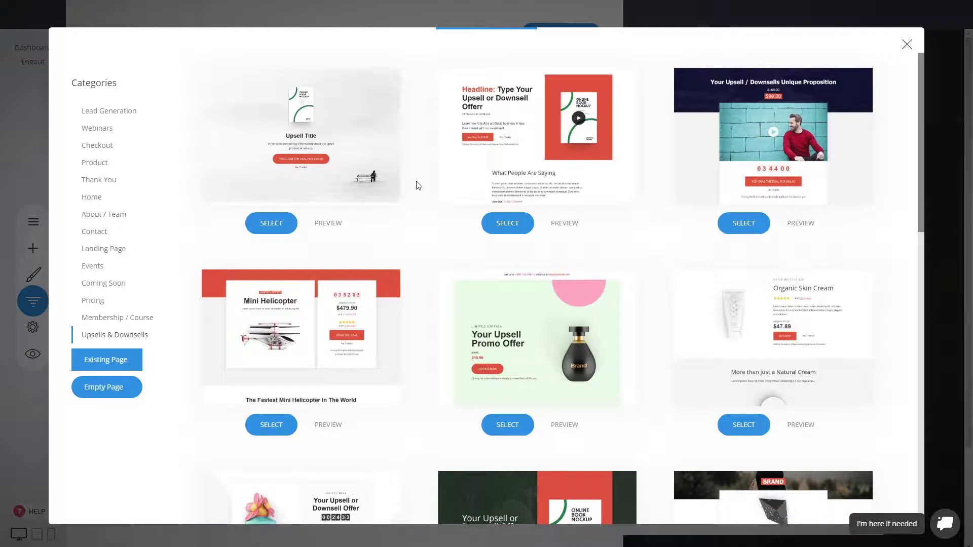
{"action": "scroll", "coordinate": [425, 188], "scroll_direction": "down", "scroll_amount": 10}
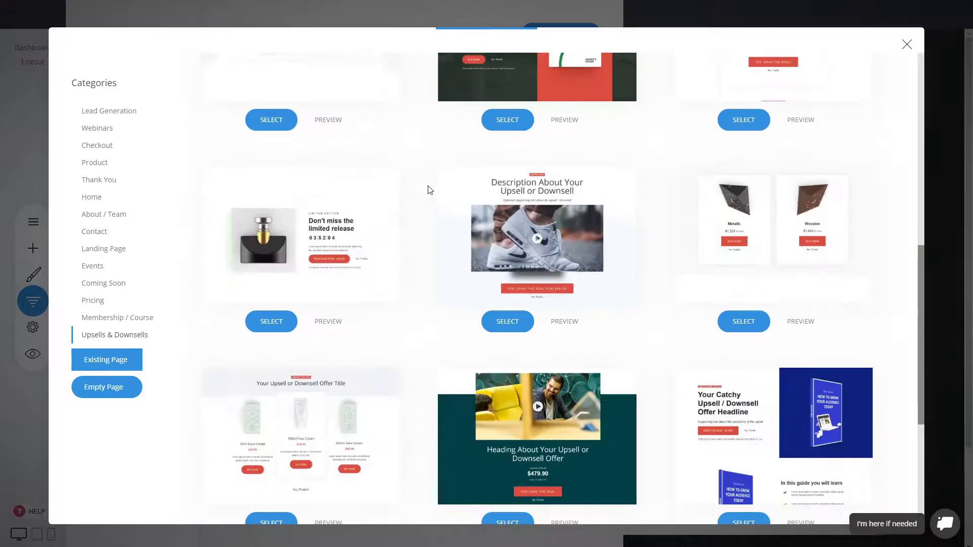
{"action": "scroll", "coordinate": [429, 190], "scroll_direction": "down", "scroll_amount": 5}
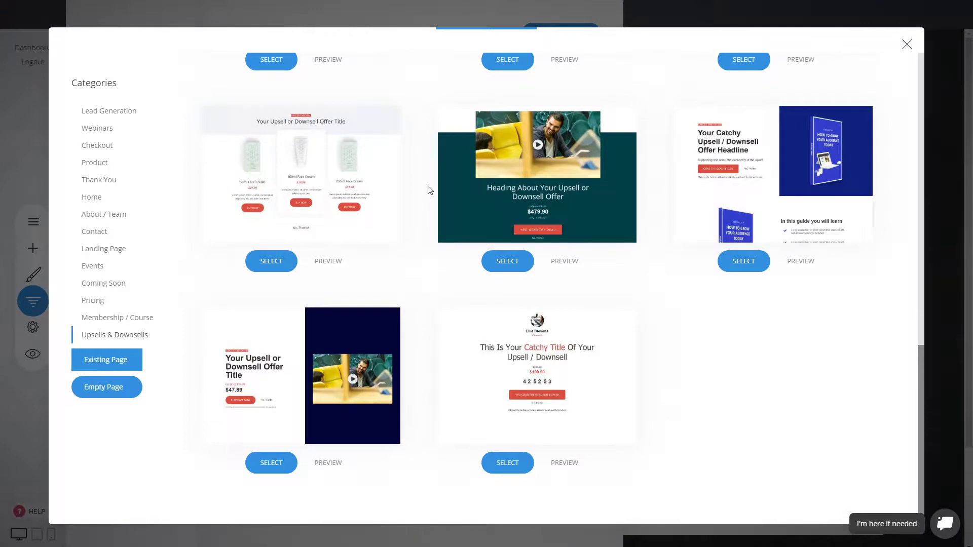
{"action": "scroll", "coordinate": [429, 190], "scroll_direction": "up", "scroll_amount": 9}
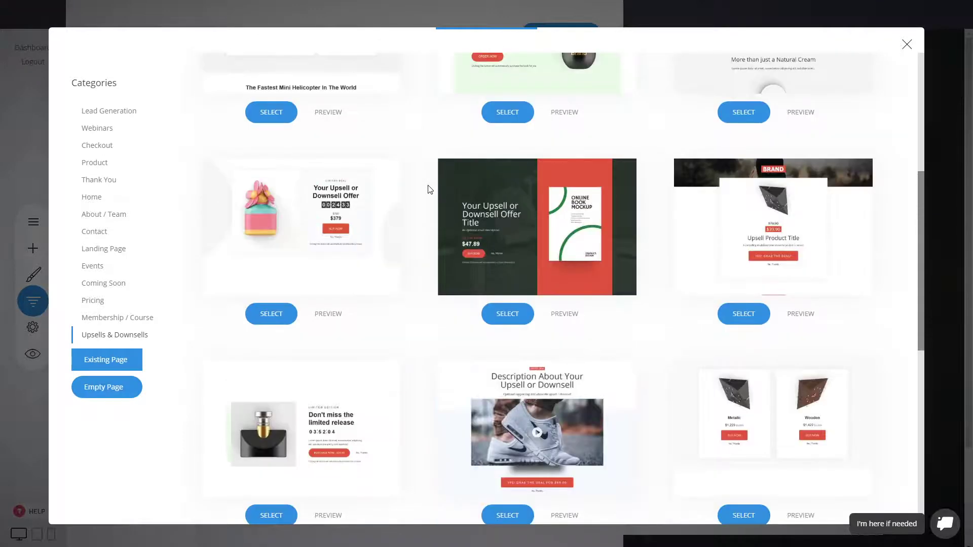
{"action": "scroll", "coordinate": [430, 189], "scroll_direction": "up", "scroll_amount": 4}
{"action": "scroll", "coordinate": [430, 190], "scroll_direction": "up", "scroll_amount": 2}
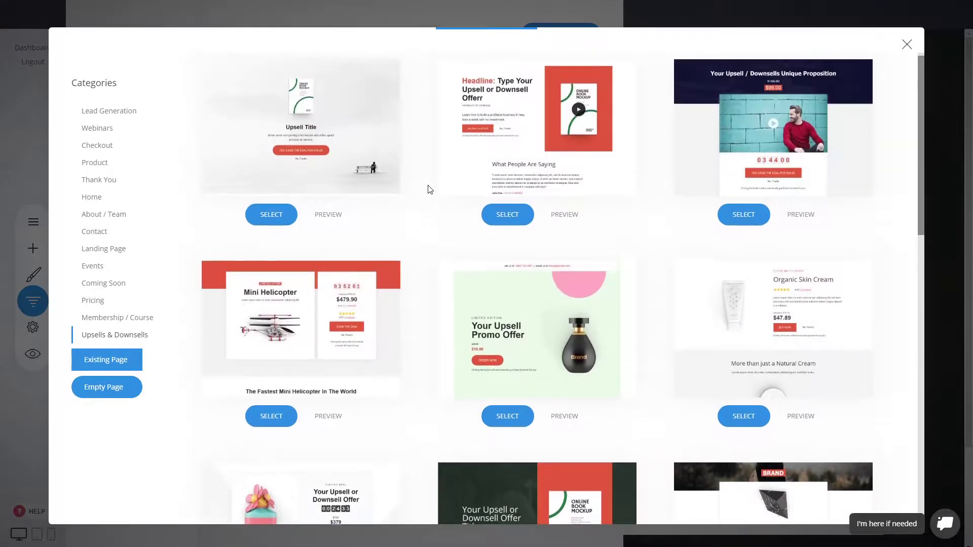
{"action": "scroll", "coordinate": [429, 190], "scroll_direction": "down", "scroll_amount": 3}
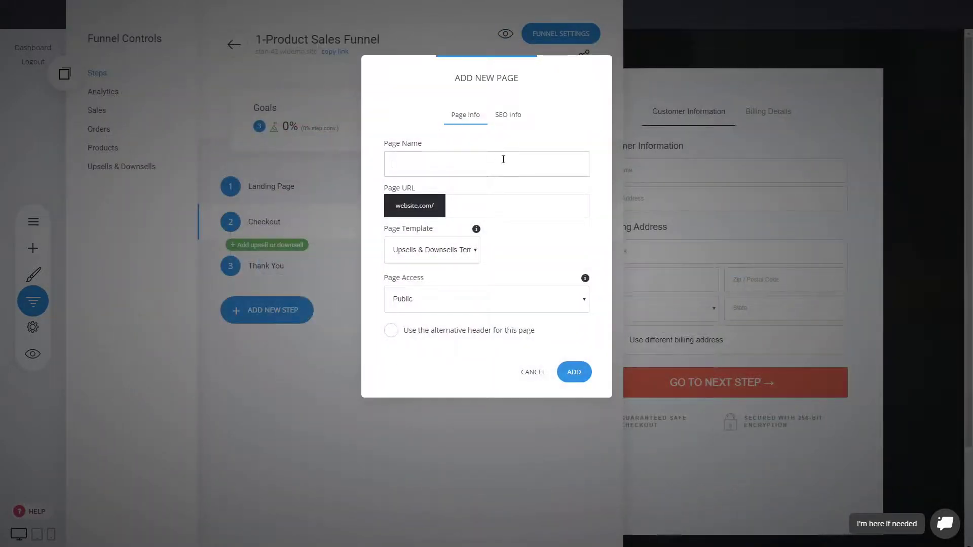
{"action": "type", "text": "U"}
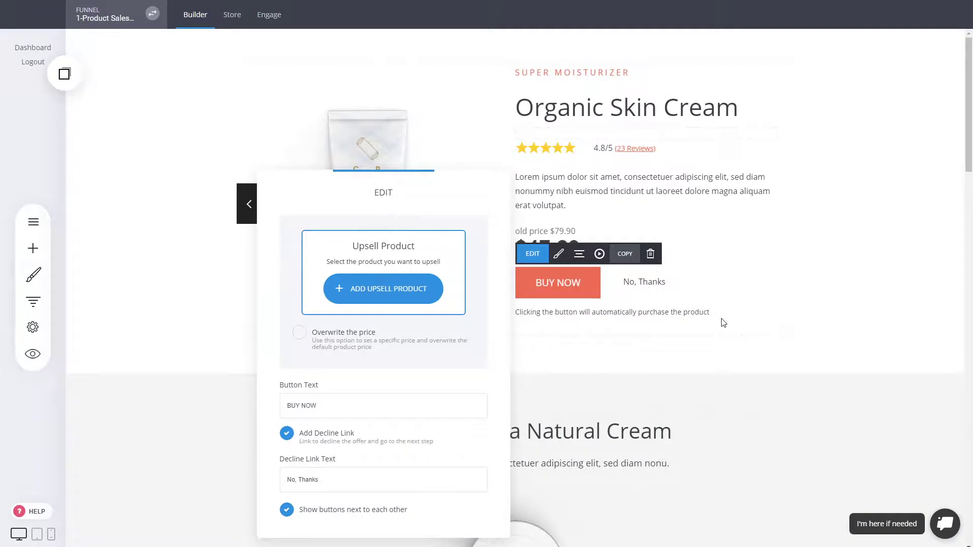
Set Web Building Theme as the upsell product with its price overwritten to 49.90
{"action": "left_click_drag", "start_coordinate": [408, 195], "coordinate": [292, 162]}
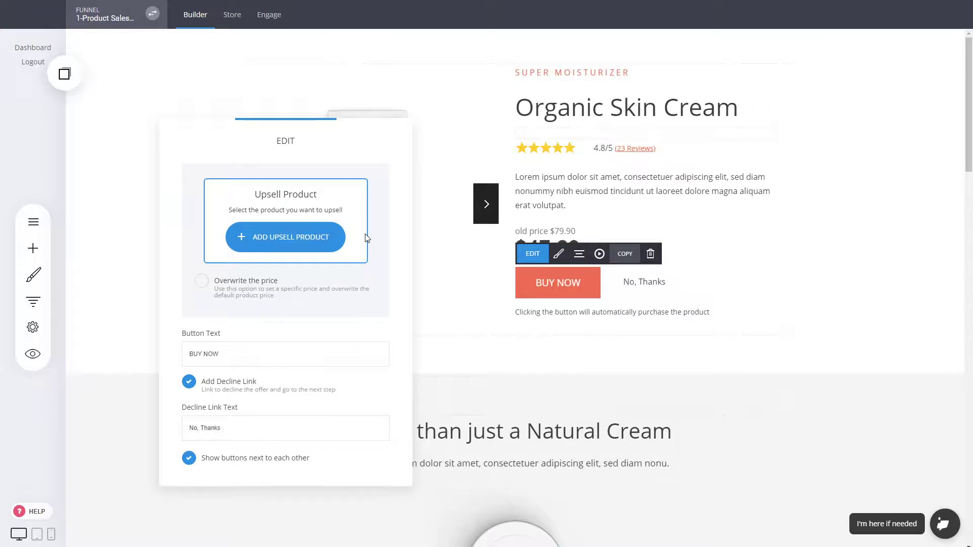
{"action": "left_click", "coordinate": [280, 234]}
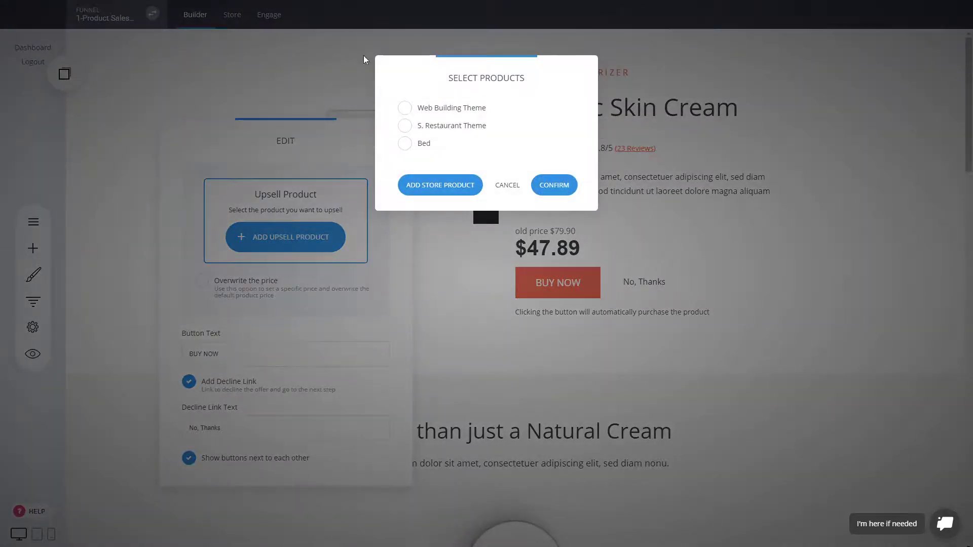
{"action": "left_click", "coordinate": [457, 108]}
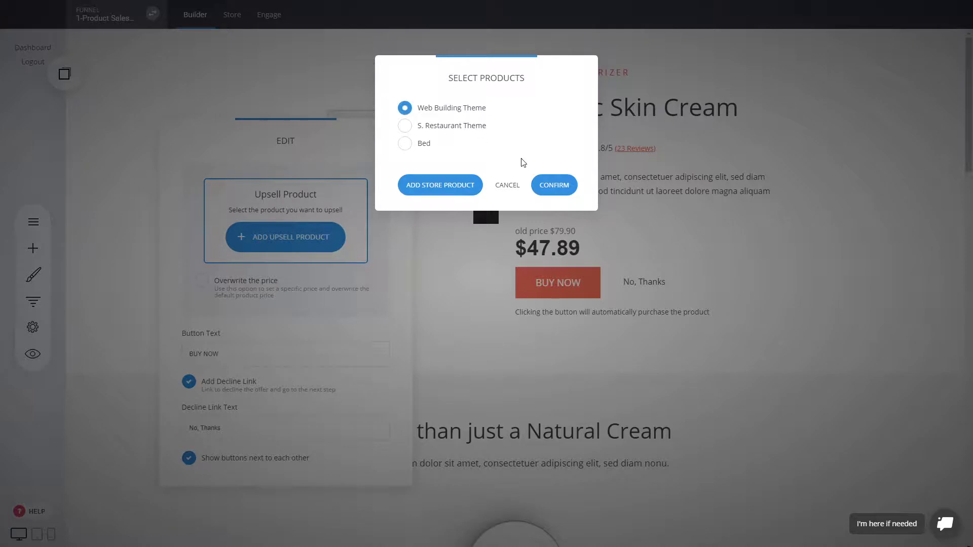
{"action": "left_click", "coordinate": [554, 189]}
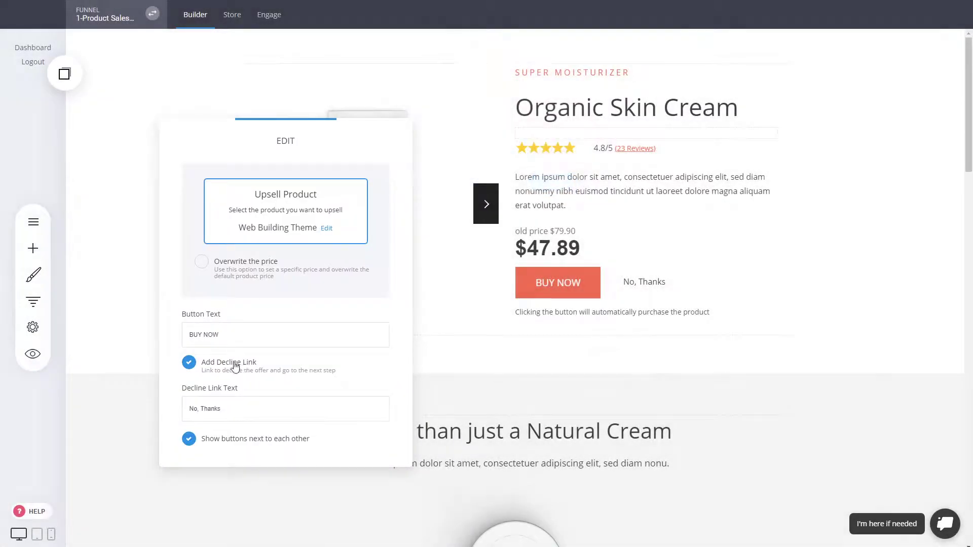
{"action": "left_click", "coordinate": [253, 268]}
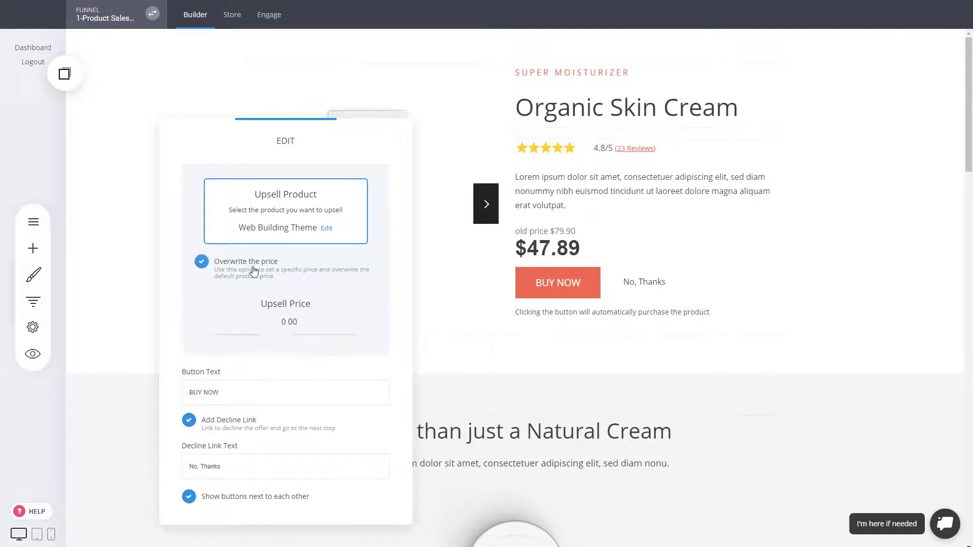
{"action": "left_click_drag", "start_coordinate": [311, 323], "coordinate": [183, 322]}
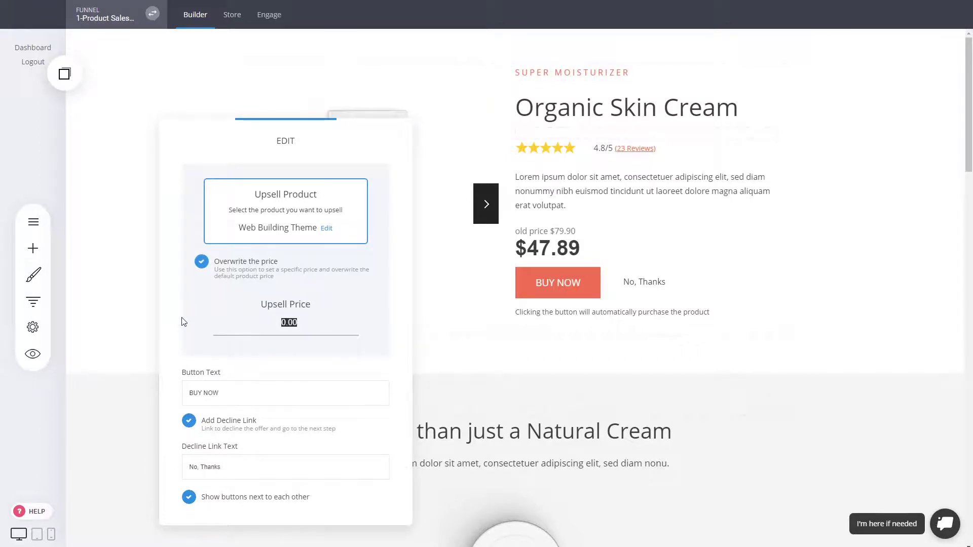
{"action": "type", "text": "49.90"}
{"action": "left_click", "coordinate": [398, 314]}
Save the upsell page and check that Upsell appears under Checkout in the funnel steps
{"action": "left_click", "coordinate": [479, 312]}
{"action": "left_click", "coordinate": [500, 15]}
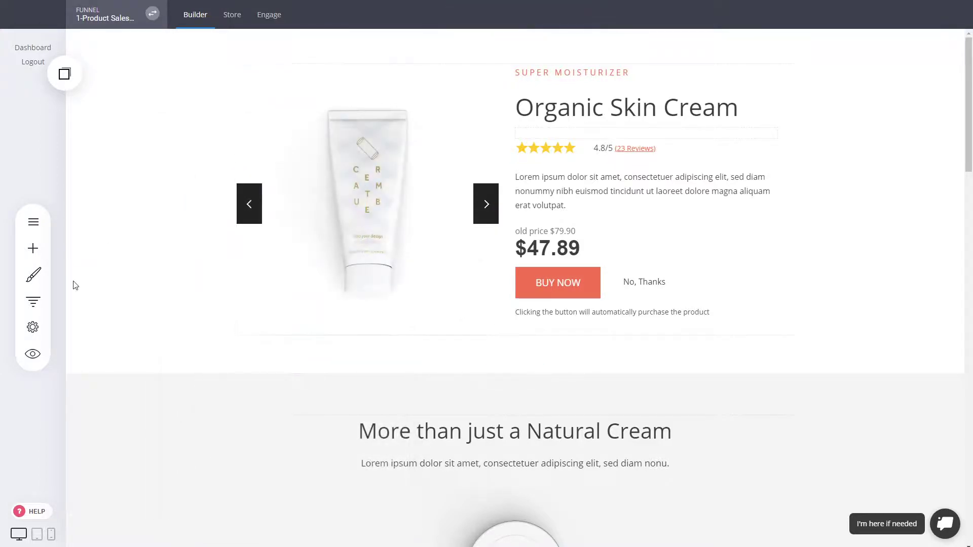
{"action": "left_click", "coordinate": [33, 302]}
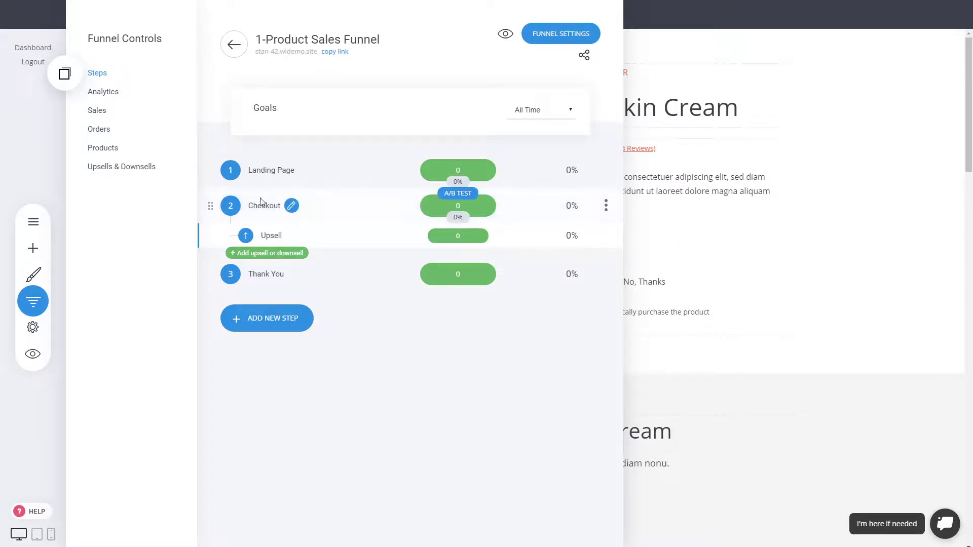
Review the BUY NOW button's upsell product settings, then open the Landing Page step for editing
{"action": "left_click", "coordinate": [754, 208]}
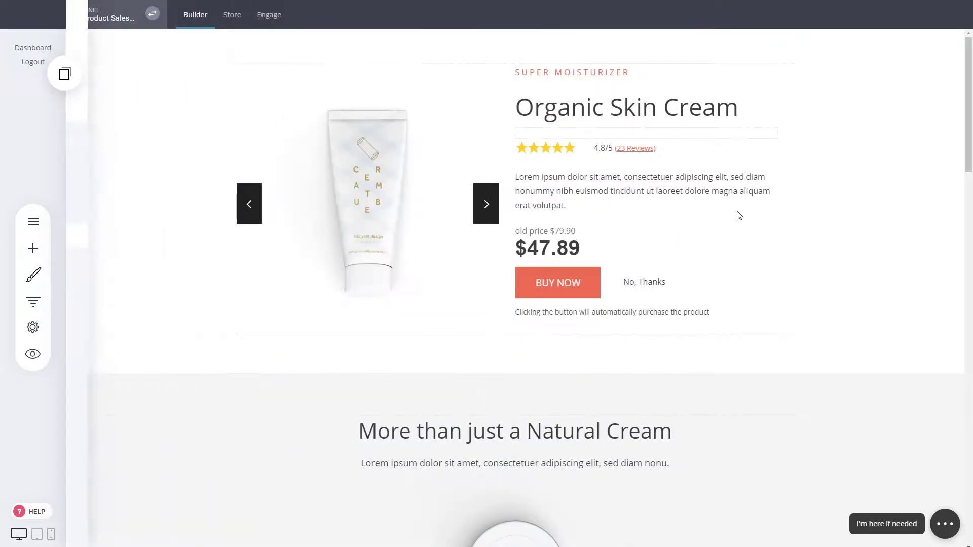
{"action": "left_click", "coordinate": [544, 290]}
{"action": "left_click", "coordinate": [532, 253]}
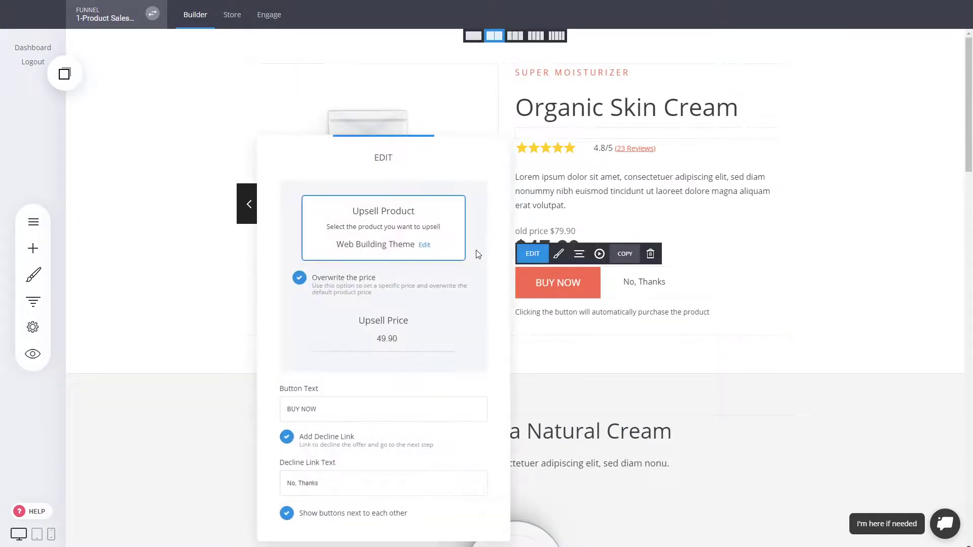
{"action": "left_click", "coordinate": [778, 266]}
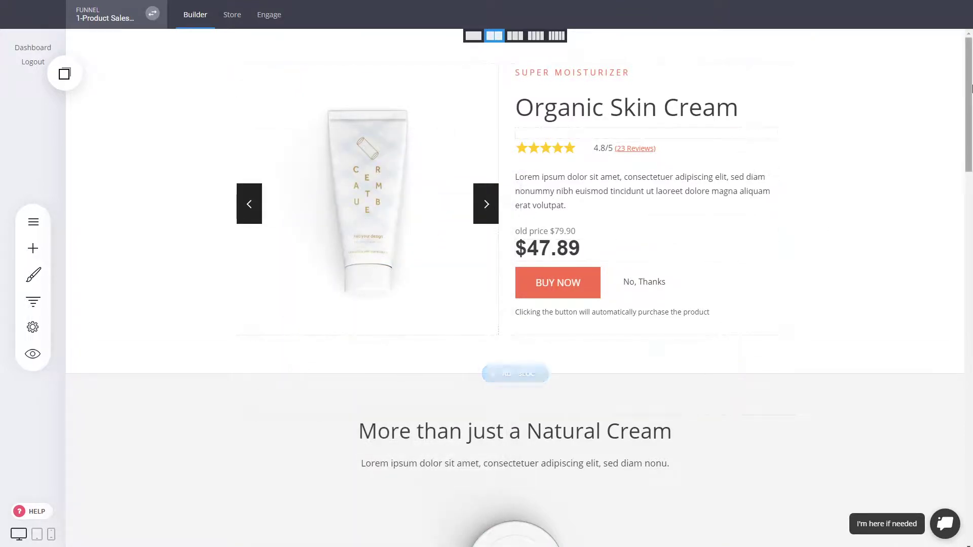
{"action": "left_click_drag", "start_coordinate": [969, 87], "coordinate": [955, 527]}
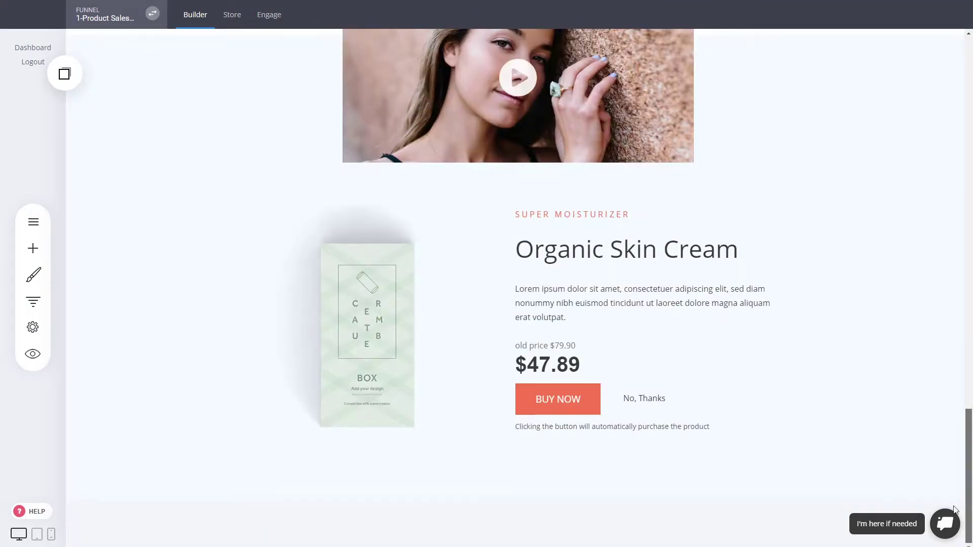
{"action": "scroll", "coordinate": [888, 406], "scroll_direction": "up", "scroll_amount": 20}
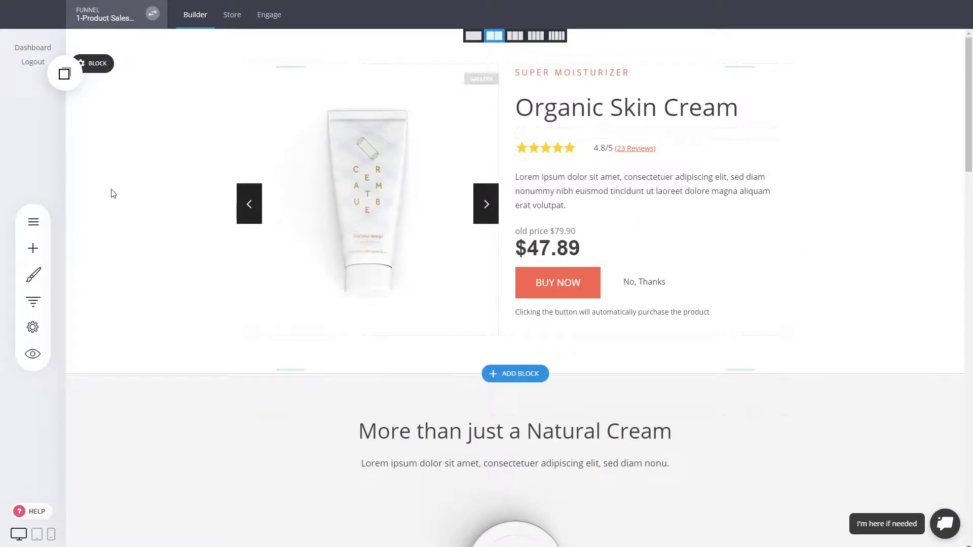
{"action": "left_click", "coordinate": [33, 301]}
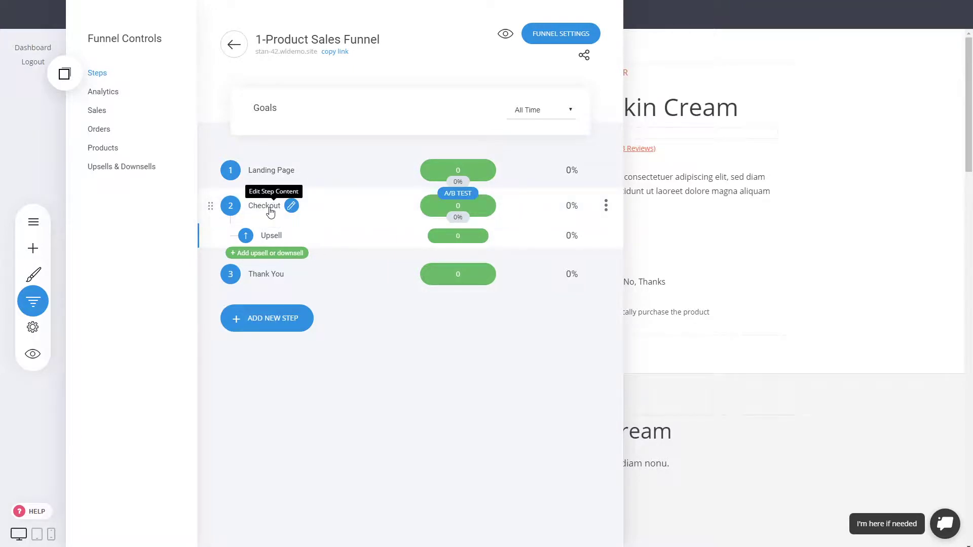
{"action": "left_click", "coordinate": [276, 177]}
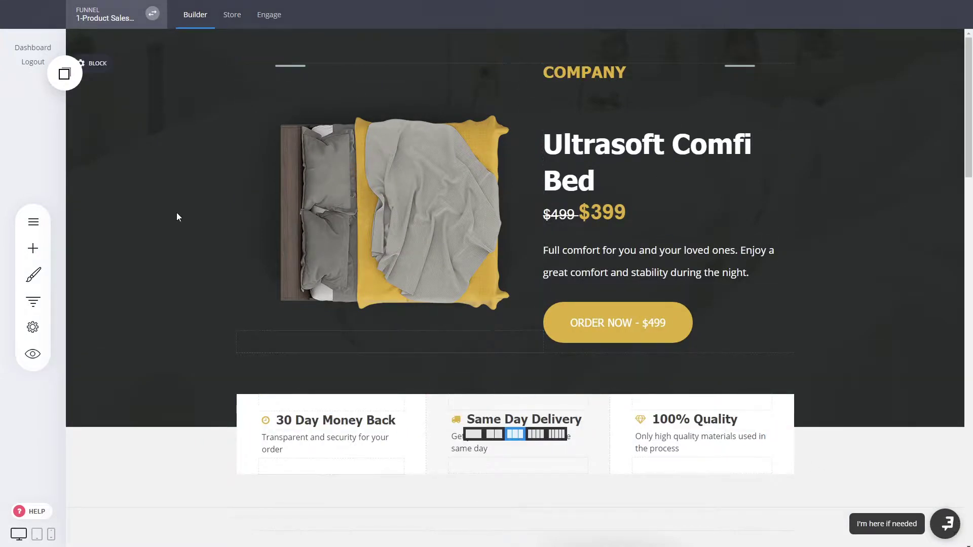
Preview the Ultrasoft Comfi Bed landing page and look through its $499/$399 pricing and testimonials
{"action": "left_click", "coordinate": [33, 353]}
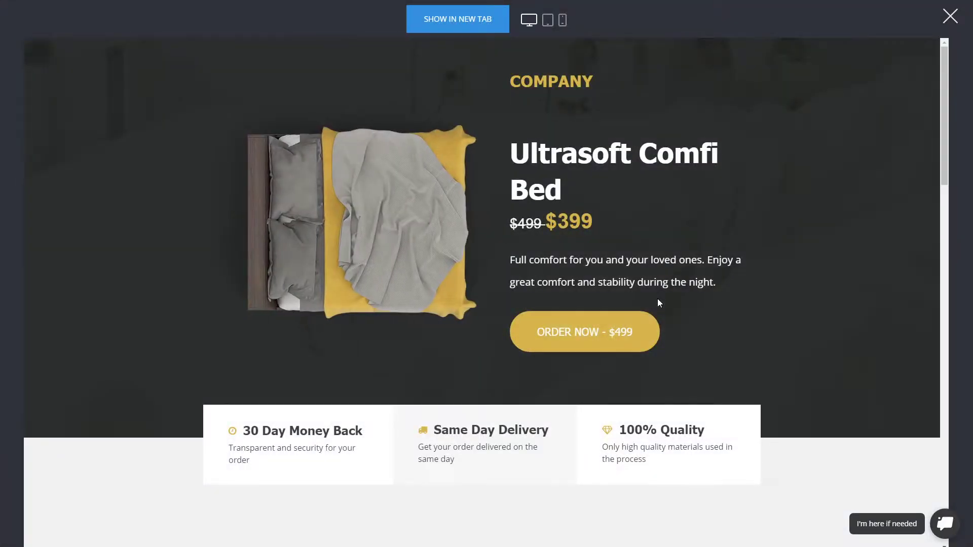
{"action": "scroll", "coordinate": [686, 274], "scroll_direction": "down", "scroll_amount": 5}
{"action": "scroll", "coordinate": [686, 274], "scroll_direction": "up", "scroll_amount": 4}
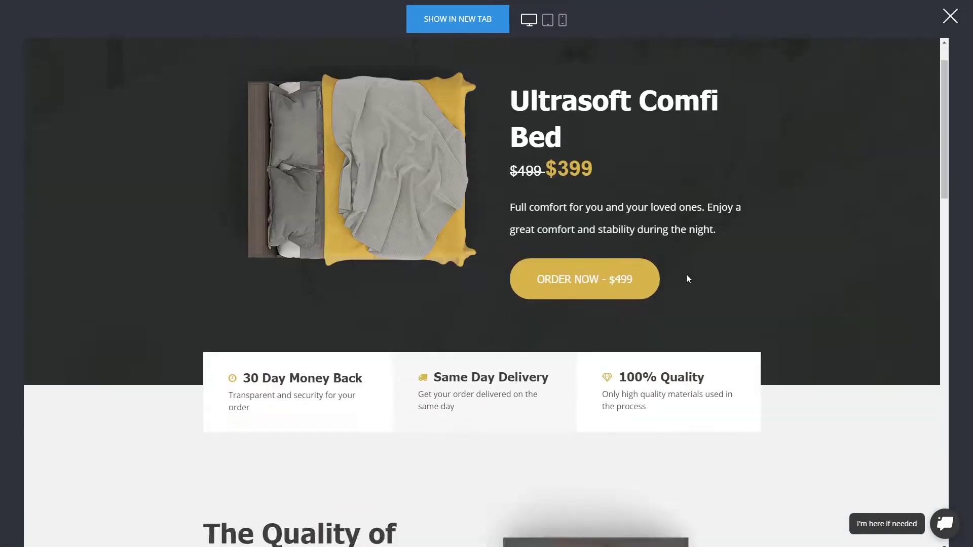
{"action": "scroll", "coordinate": [686, 275], "scroll_direction": "down", "scroll_amount": 5}
{"action": "scroll", "coordinate": [766, 280], "scroll_direction": "down", "scroll_amount": 15}
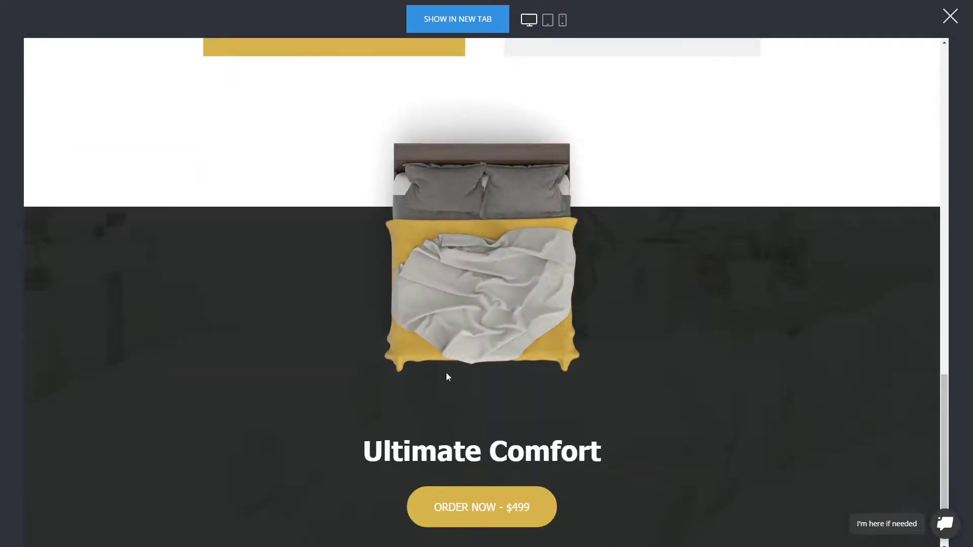
{"action": "left_click_drag", "start_coordinate": [943, 449], "coordinate": [932, 114]}
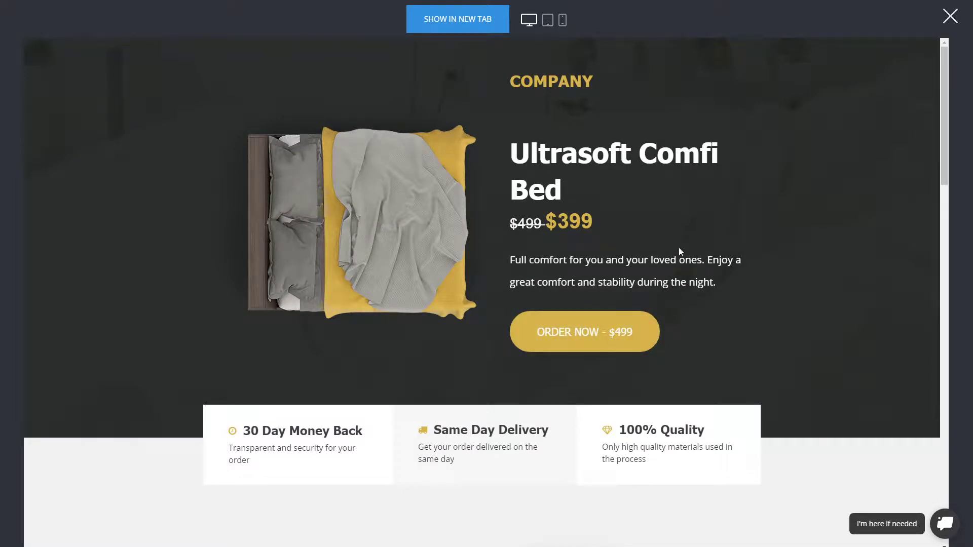
{"action": "scroll", "coordinate": [373, 286], "scroll_direction": "down", "scroll_amount": 10}
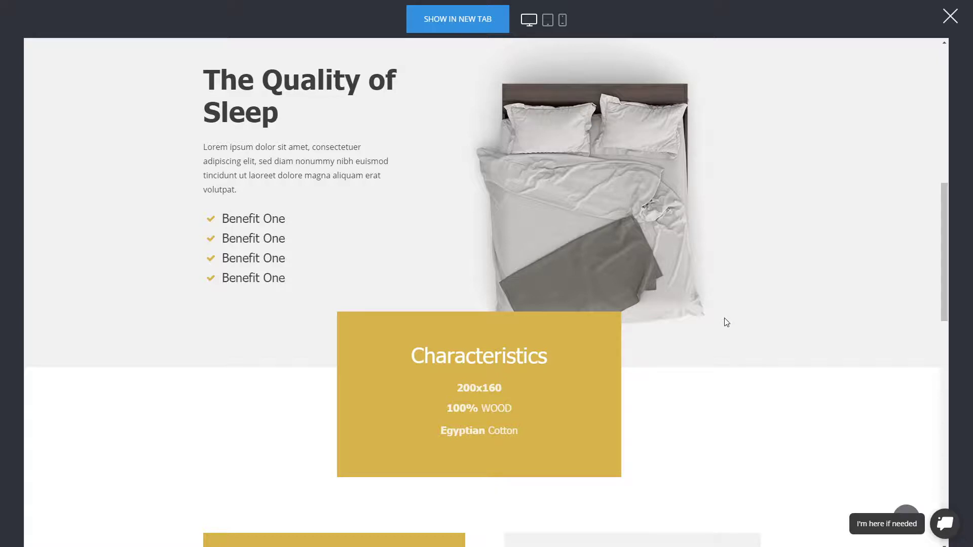
{"action": "scroll", "coordinate": [722, 327], "scroll_direction": "up", "scroll_amount": 5}
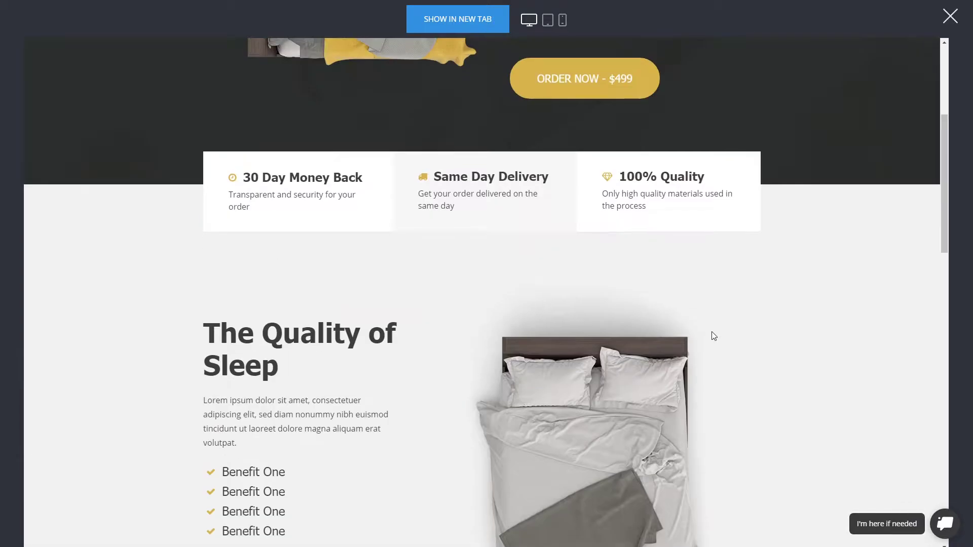
{"action": "scroll", "coordinate": [711, 331], "scroll_direction": "up", "scroll_amount": 5}
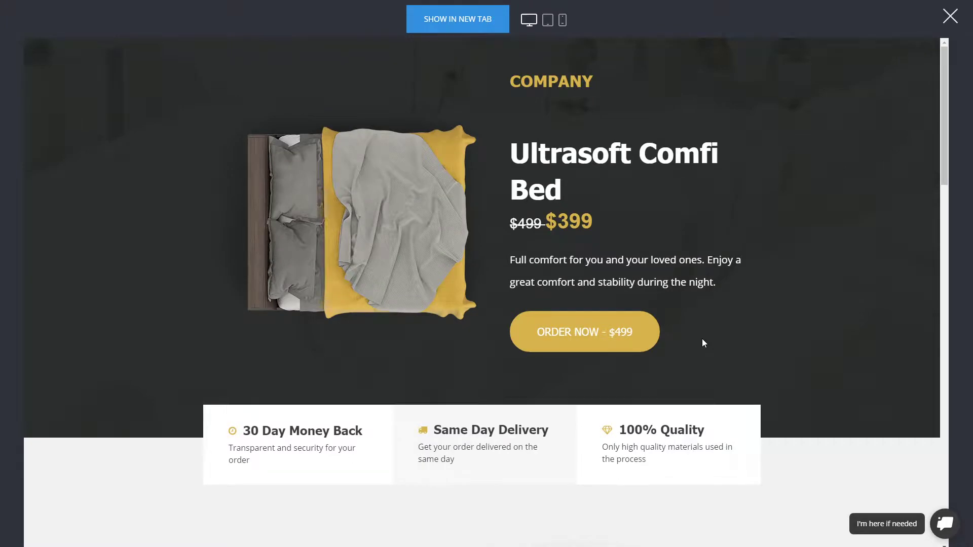
{"action": "scroll", "coordinate": [746, 370], "scroll_direction": "down", "scroll_amount": 6}
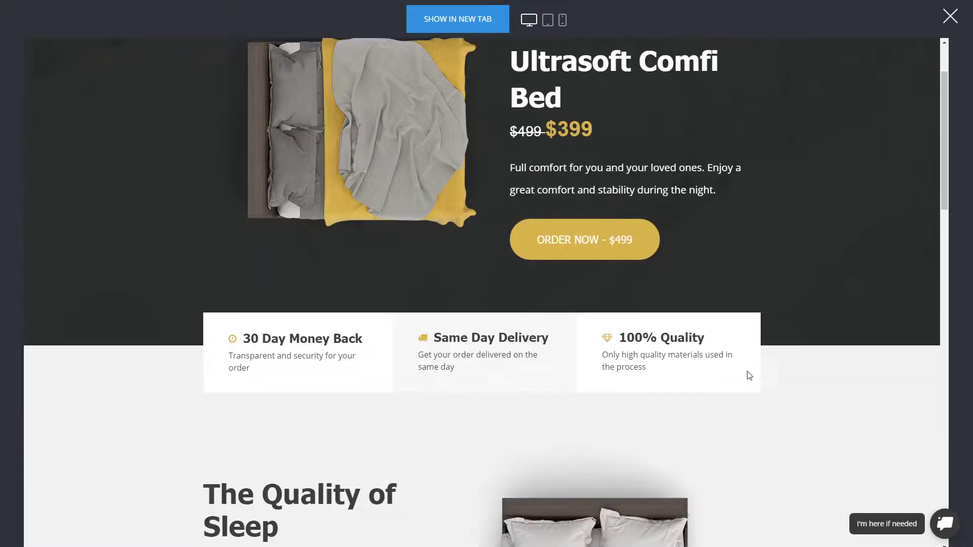
{"action": "scroll", "coordinate": [735, 362], "scroll_direction": "up", "scroll_amount": 6}
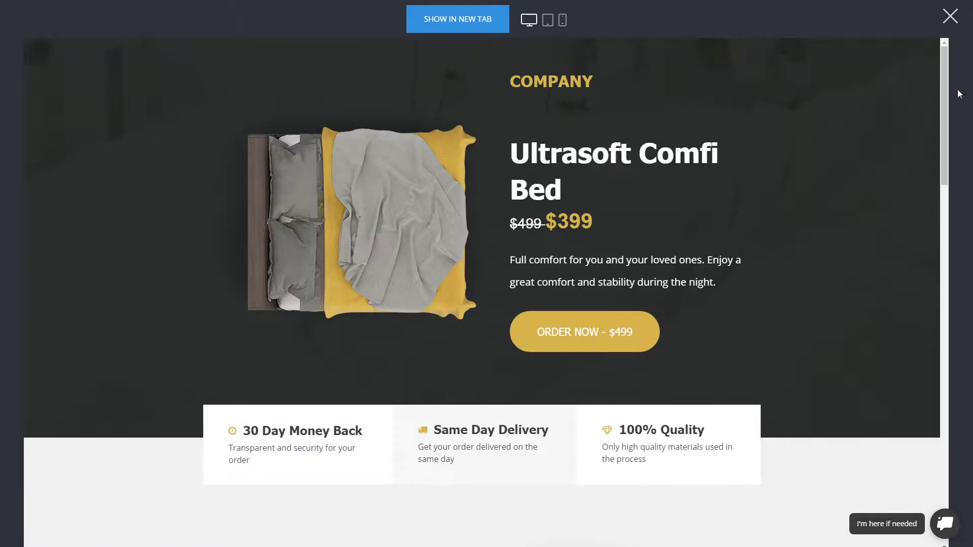
{"action": "scroll", "coordinate": [877, 220], "scroll_direction": "down", "scroll_amount": 15}
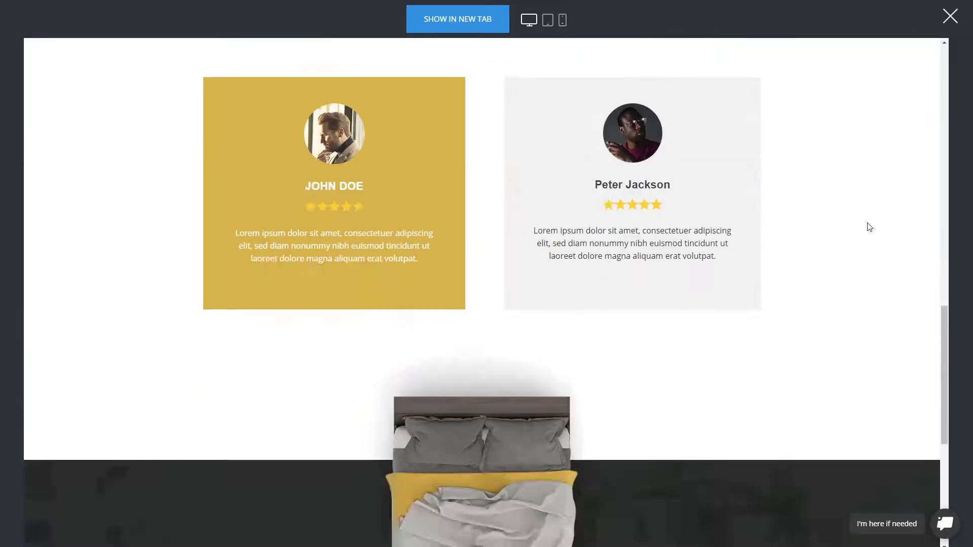
{"action": "scroll", "coordinate": [870, 227], "scroll_direction": "down", "scroll_amount": 6}
{"action": "scroll", "coordinate": [742, 276], "scroll_direction": "up", "scroll_amount": 6}
{"action": "scroll", "coordinate": [742, 269], "scroll_direction": "up", "scroll_amount": 5}
{"action": "scroll", "coordinate": [743, 269], "scroll_direction": "up", "scroll_amount": 10}
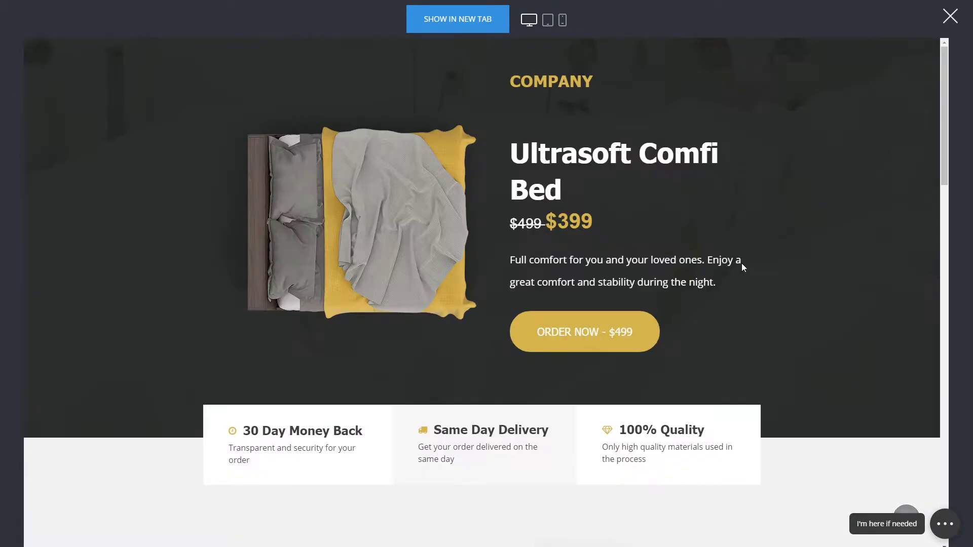
Start the bed order and enter the test customer's name and e-mail
{"action": "left_click", "coordinate": [603, 339]}
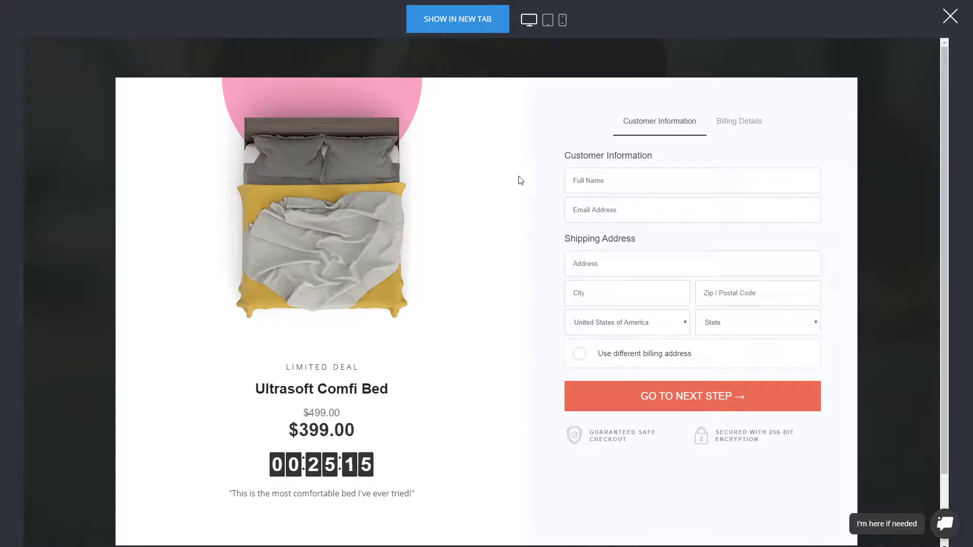
{"action": "left_click", "coordinate": [617, 174]}
{"action": "type", "text": "dsa"}
{"action": "key", "text": "ctrl+a"}
{"action": "type", "text": "Nameemail"}
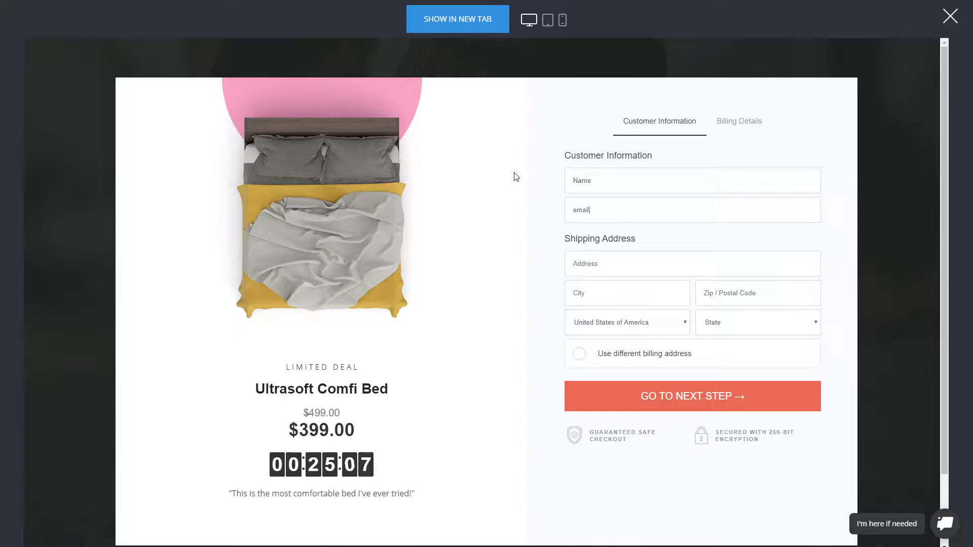
{"action": "type", "text": "@domain.com"}
{"action": "type", "text": "dsadas"}
Fill in shipping city and zip, choose Arkansas as the state, and continue to billing
{"action": "left_click", "coordinate": [613, 291]}
{"action": "type", "text": "dasdas"}
{"action": "left_click", "coordinate": [740, 294]}
{"action": "type", "text": "323232"}
{"action": "left_click", "coordinate": [743, 327]}
{"action": "left_click", "coordinate": [733, 359]}
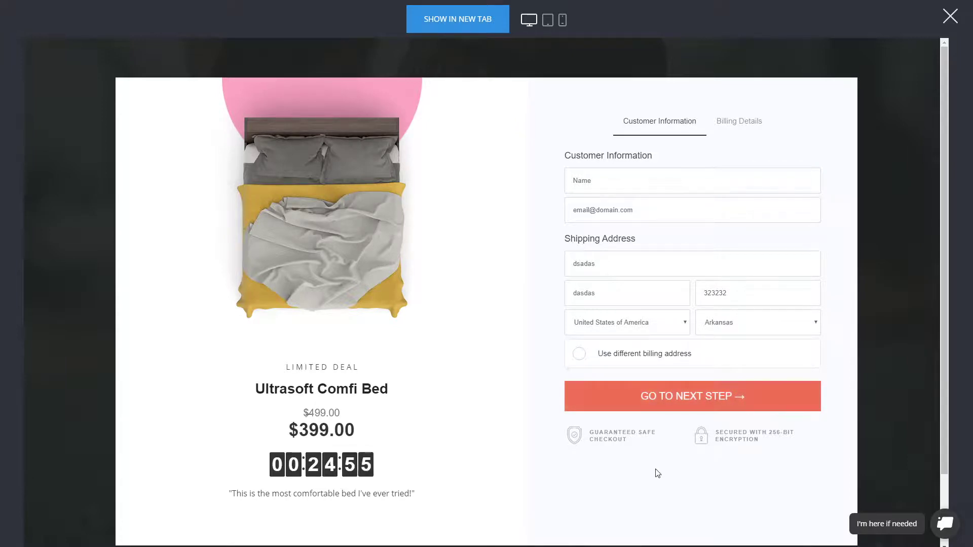
{"action": "triple_click", "coordinate": [625, 440]}
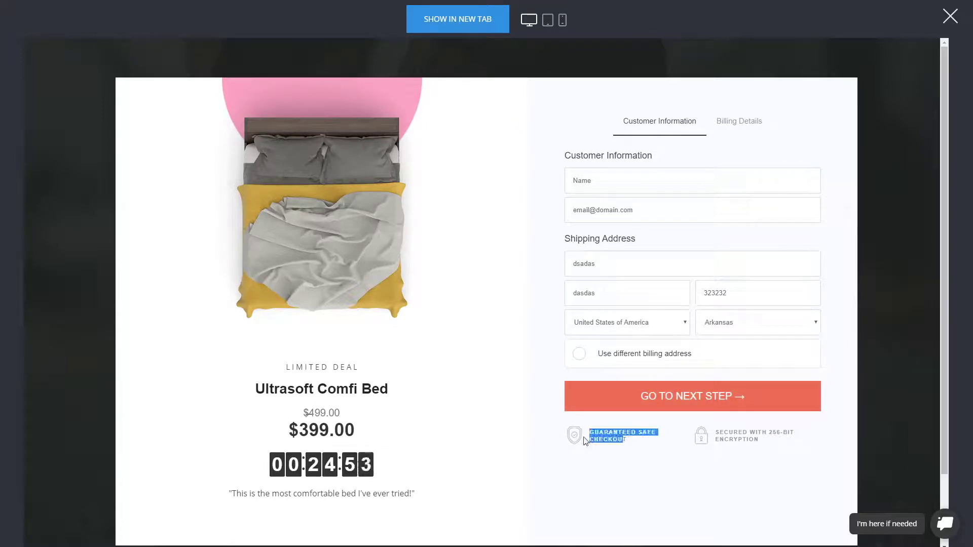
{"action": "left_click", "coordinate": [637, 446]}
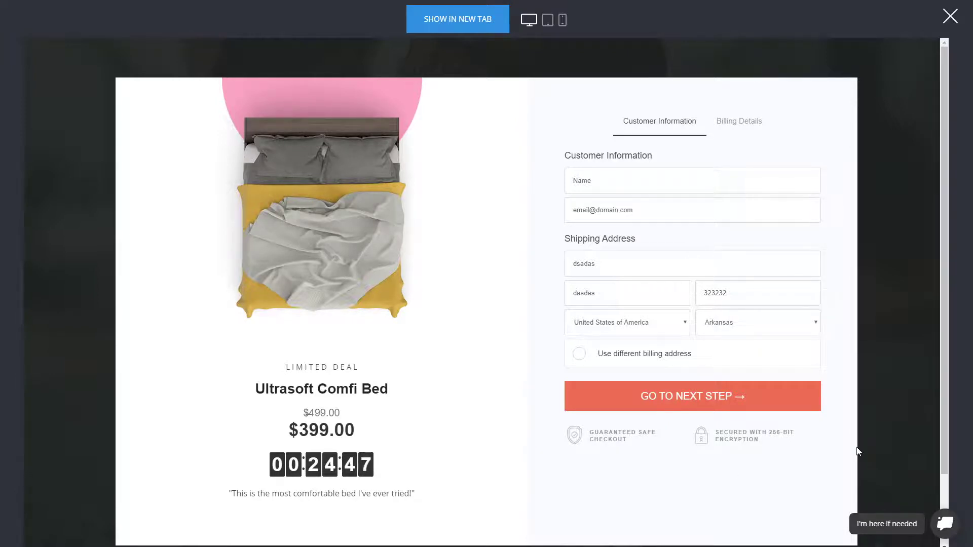
{"action": "left_click", "coordinate": [743, 408]}
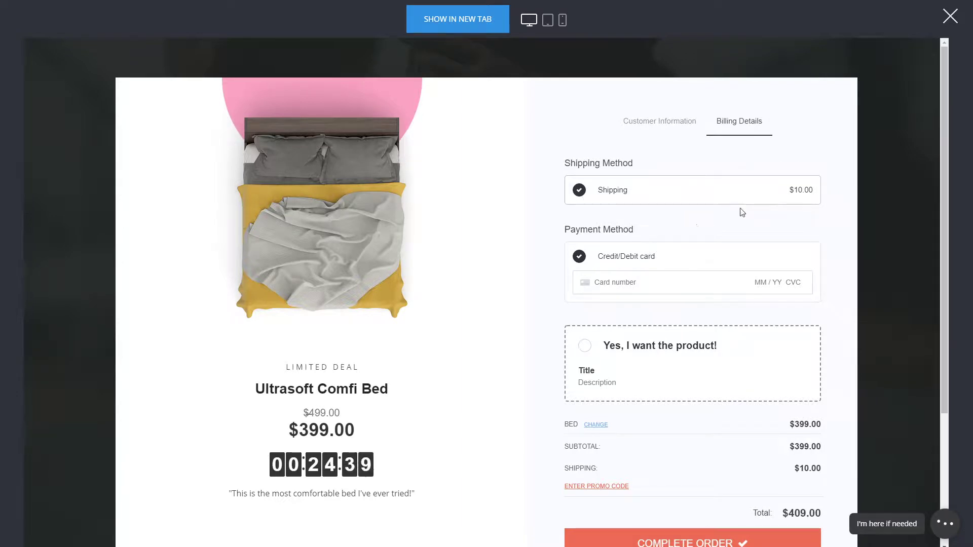
Enter the test card number, expiry date and CVC
{"action": "left_click", "coordinate": [626, 281]}
{"action": "type", "text": "4"}
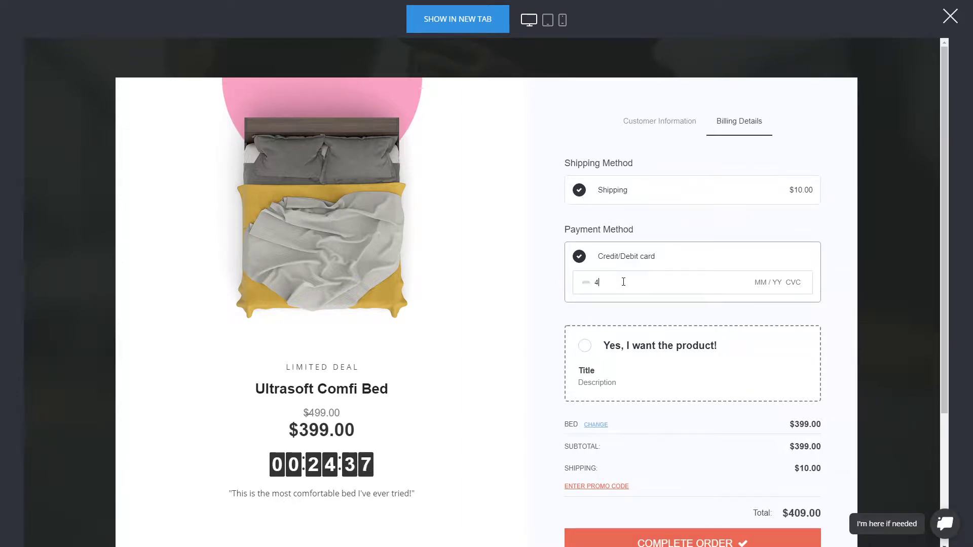
{"action": "type", "text": "242 4242 4242 4242 04 / 24 242"}
{"action": "left_click", "coordinate": [828, 244]}
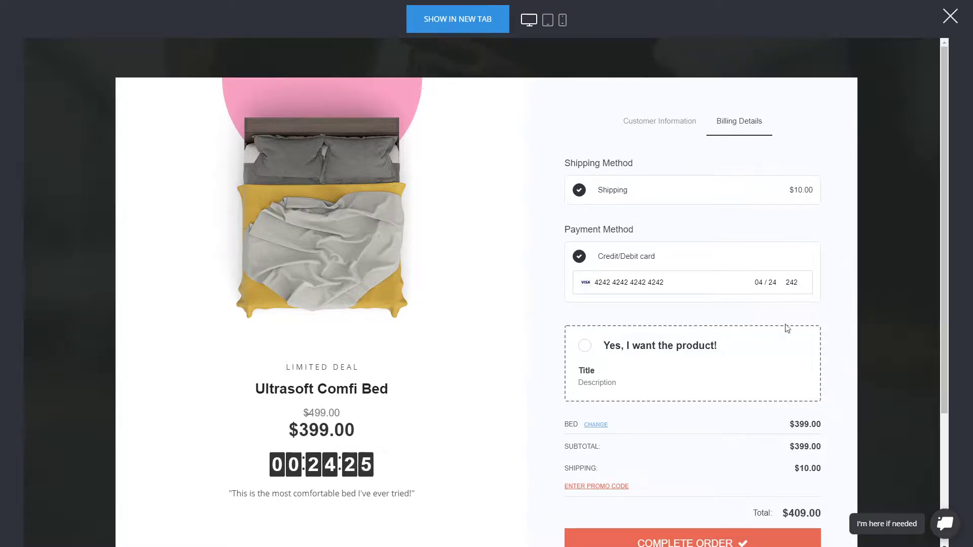
Tick the 'Yes, I want the product!' bump to add S. Restaurant Theme to the order
{"action": "scroll", "coordinate": [809, 313], "scroll_direction": "down", "scroll_amount": 2}
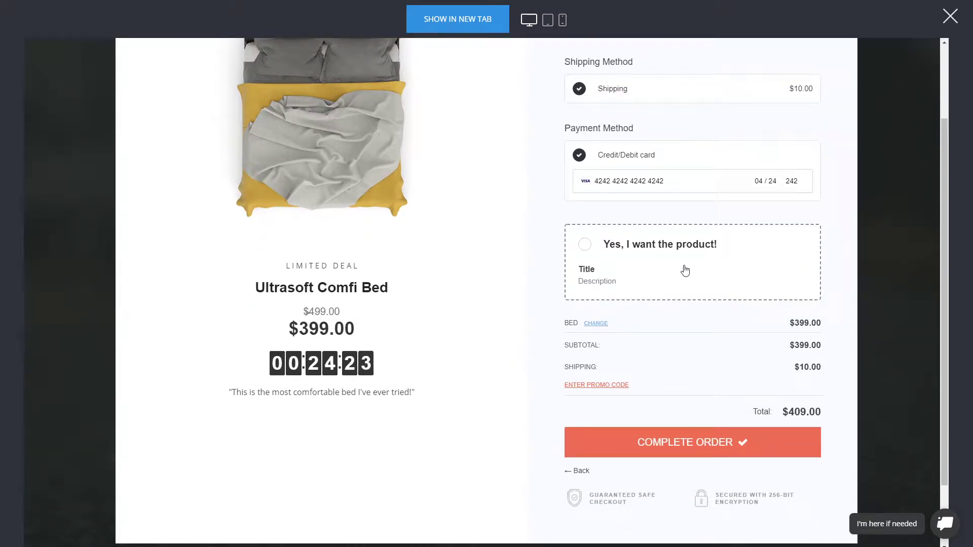
{"action": "scroll", "coordinate": [641, 267], "scroll_direction": "up", "scroll_amount": 1}
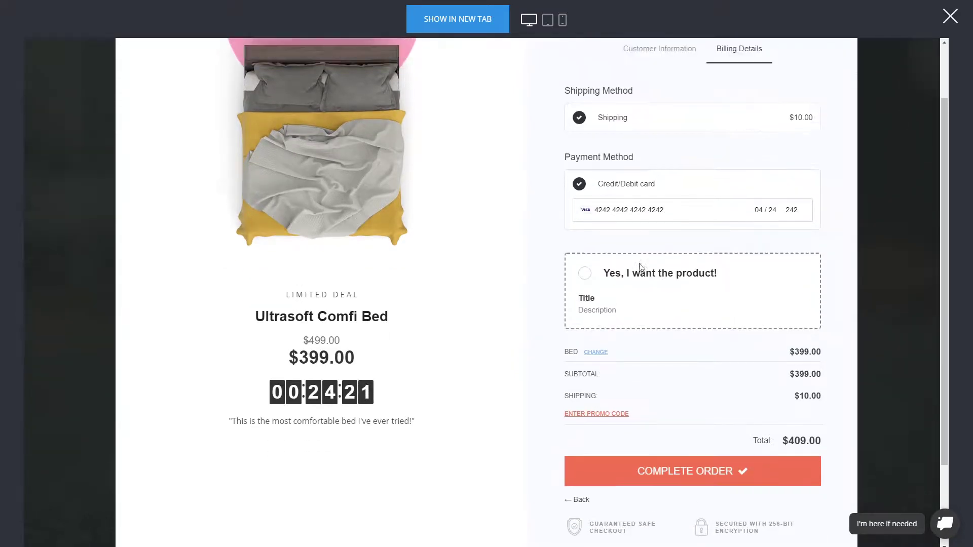
{"action": "scroll", "coordinate": [642, 267], "scroll_direction": "up", "scroll_amount": 2}
{"action": "left_click", "coordinate": [678, 353]}
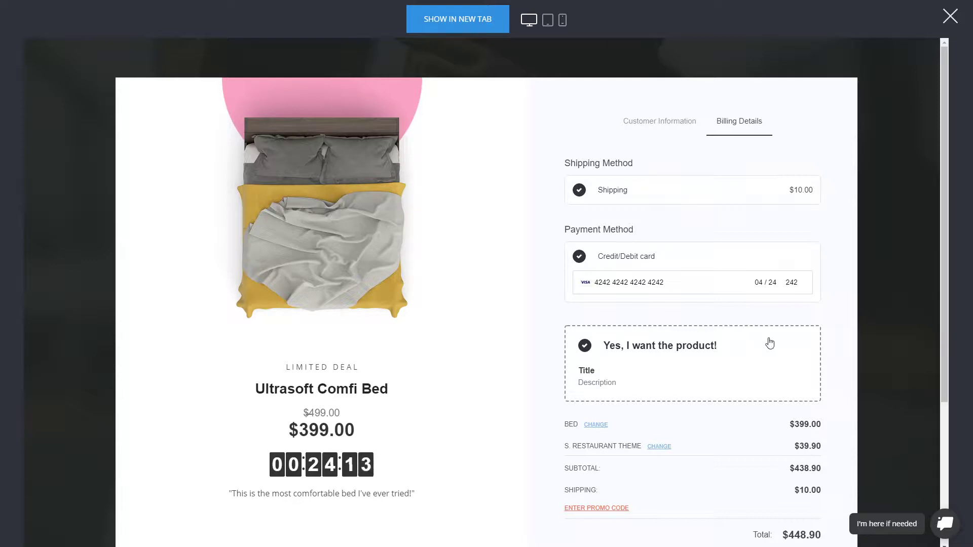
{"action": "left_click", "coordinate": [663, 354]}
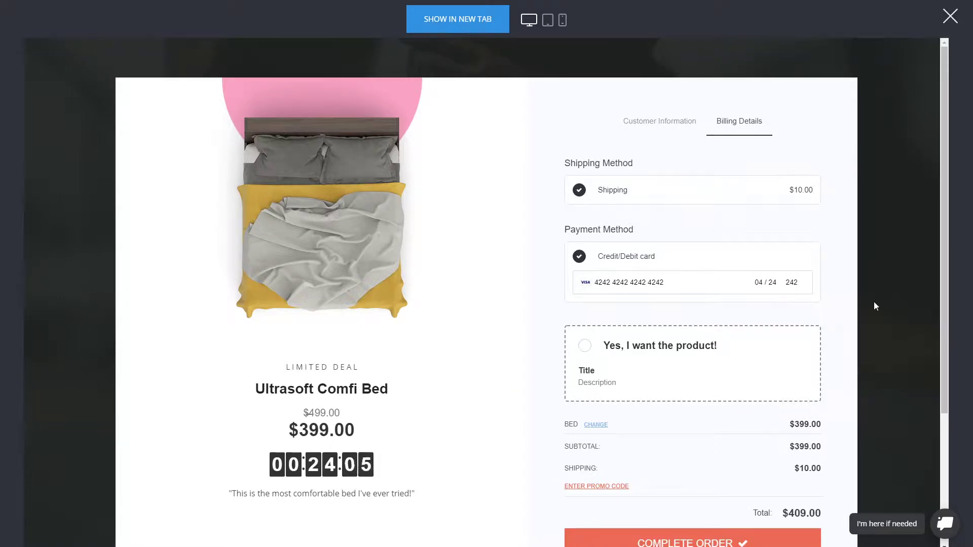
{"action": "scroll", "coordinate": [655, 296], "scroll_direction": "down", "scroll_amount": 2}
{"action": "left_click", "coordinate": [626, 253]}
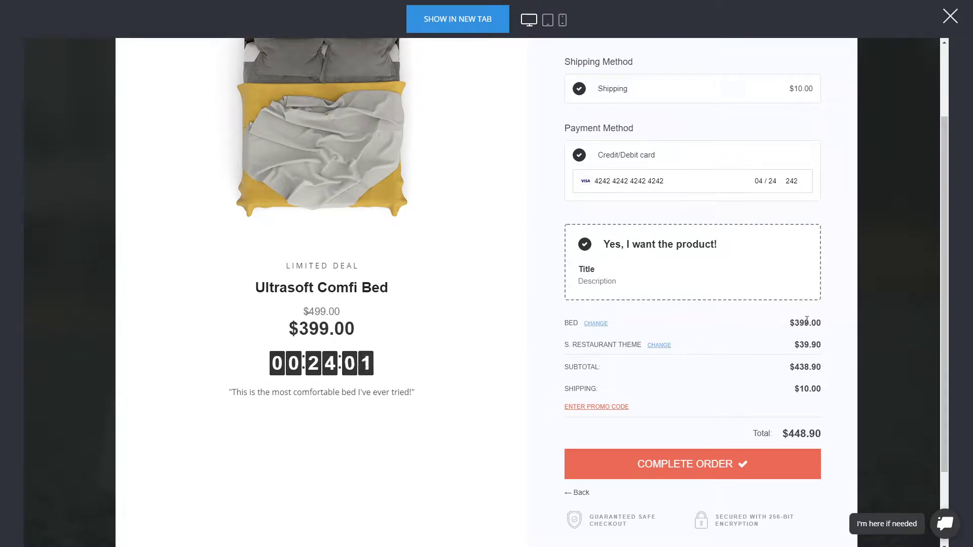
Complete the $448.90 test order without a promo code
{"action": "left_click", "coordinate": [586, 410]}
{"action": "left_click", "coordinate": [587, 408]}
{"action": "left_click", "coordinate": [699, 471]}
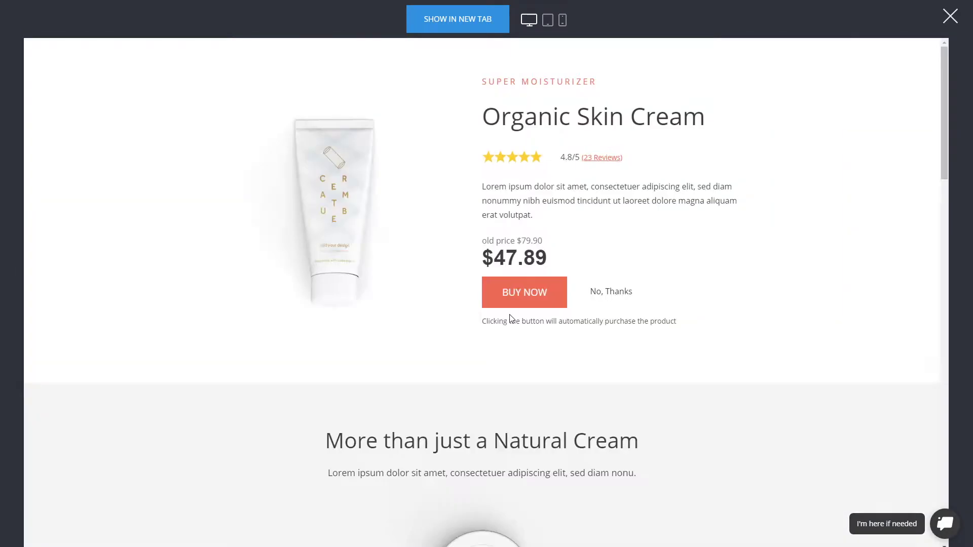
Browse the Organic Skin Cream upsell images and accept the offer with BUY NOW
{"action": "mouse_move", "coordinate": [395, 300]}
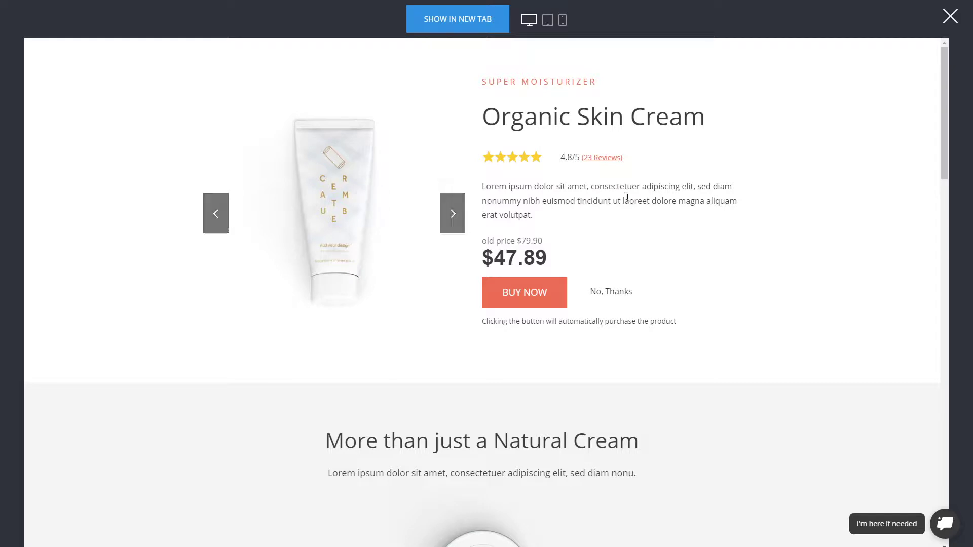
{"action": "left_click", "coordinate": [453, 211]}
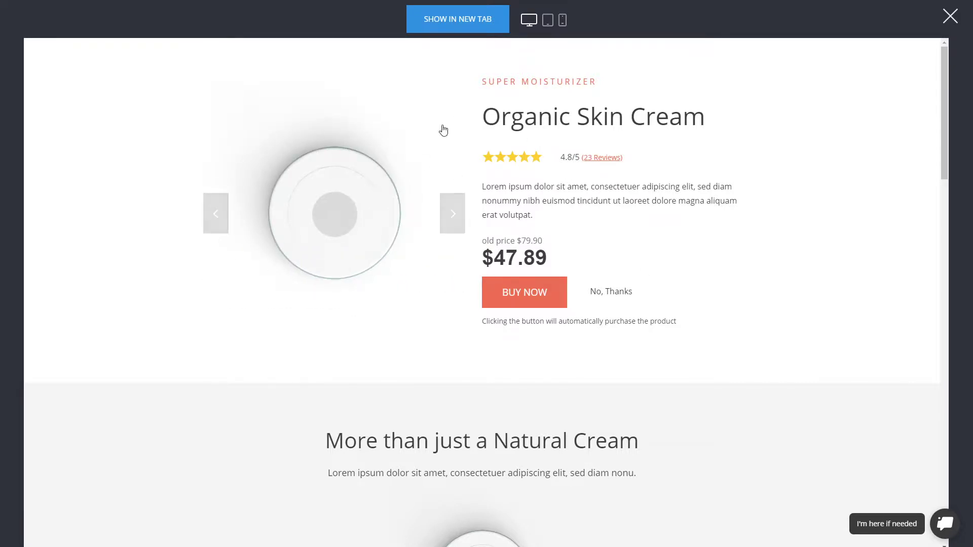
{"action": "scroll", "coordinate": [797, 289], "scroll_direction": "down", "scroll_amount": 10}
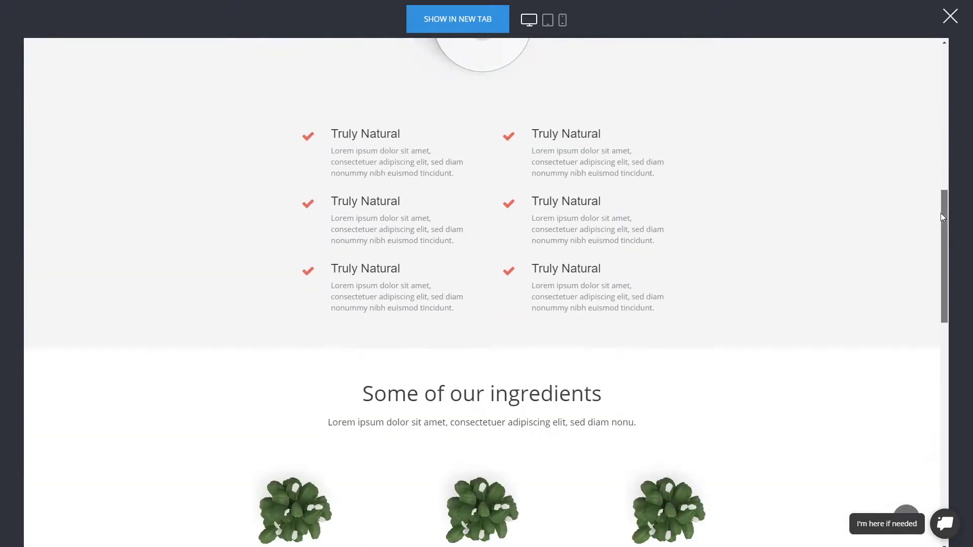
{"action": "left_click_drag", "start_coordinate": [941, 213], "coordinate": [911, 452]}
{"action": "scroll", "coordinate": [925, 480], "scroll_direction": "up", "scroll_amount": 15}
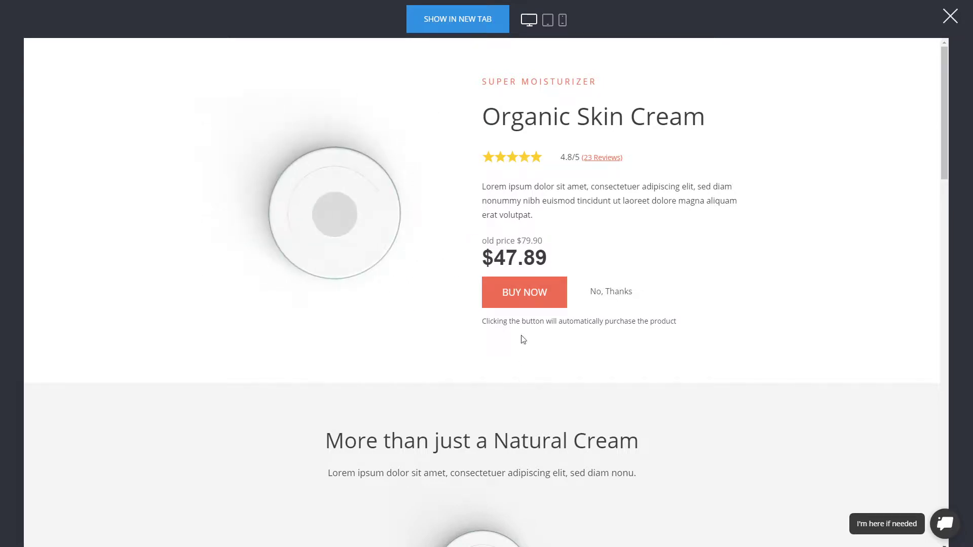
{"action": "left_click", "coordinate": [558, 302]}
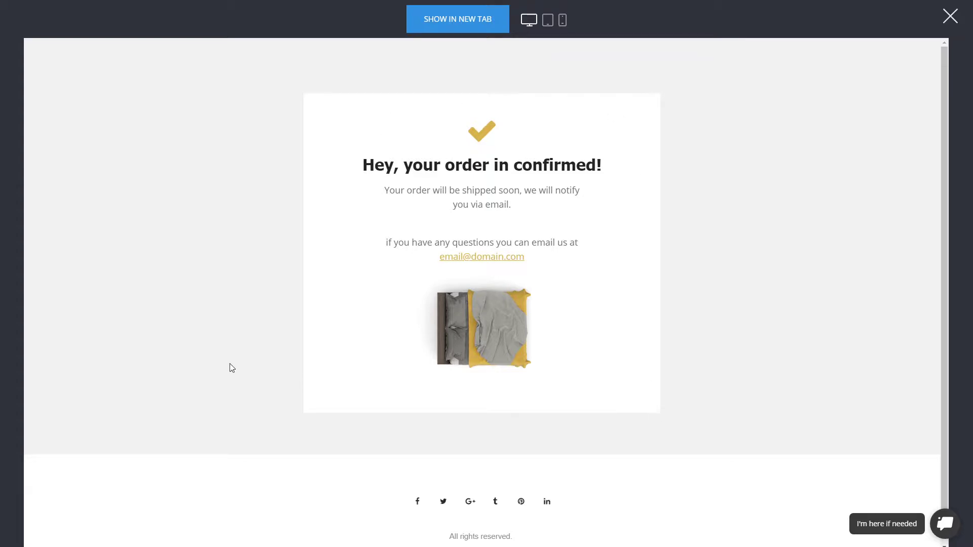
Exit the preview and show the funnel steps with $448.90 Checkout and $49.90 Upsell revenue
{"action": "left_click", "coordinate": [953, 18]}
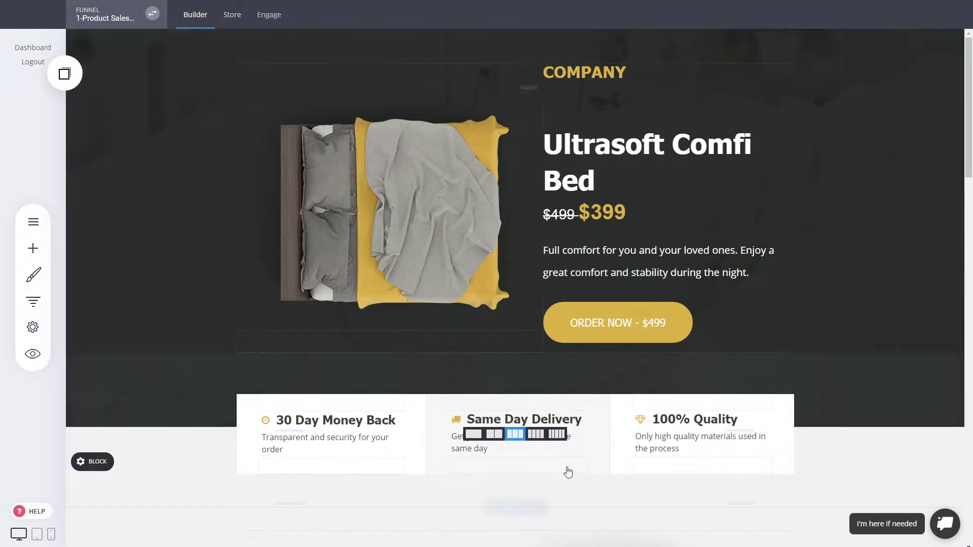
{"action": "scroll", "coordinate": [319, 359], "scroll_direction": "down", "scroll_amount": 1}
{"action": "scroll", "coordinate": [791, 411], "scroll_direction": "up", "scroll_amount": 1}
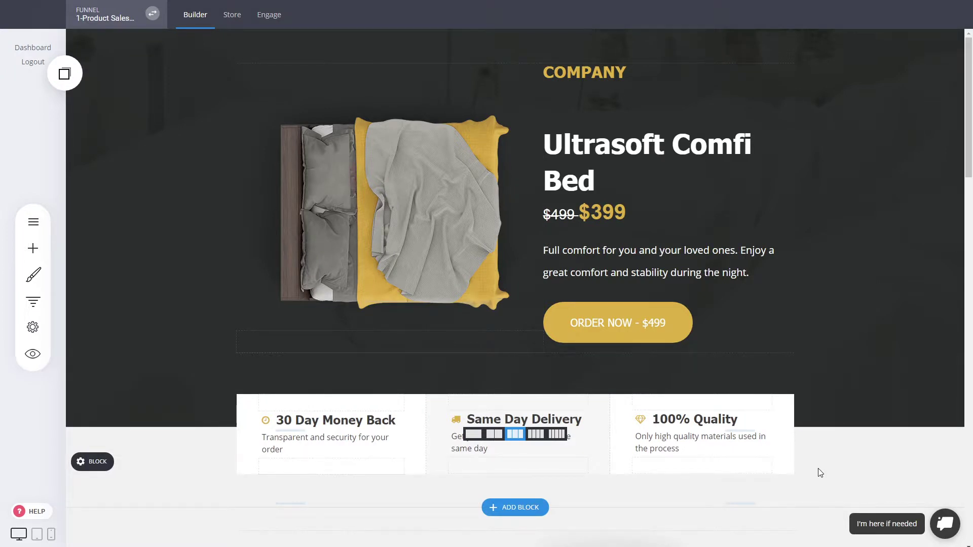
{"action": "left_click", "coordinate": [33, 304]}
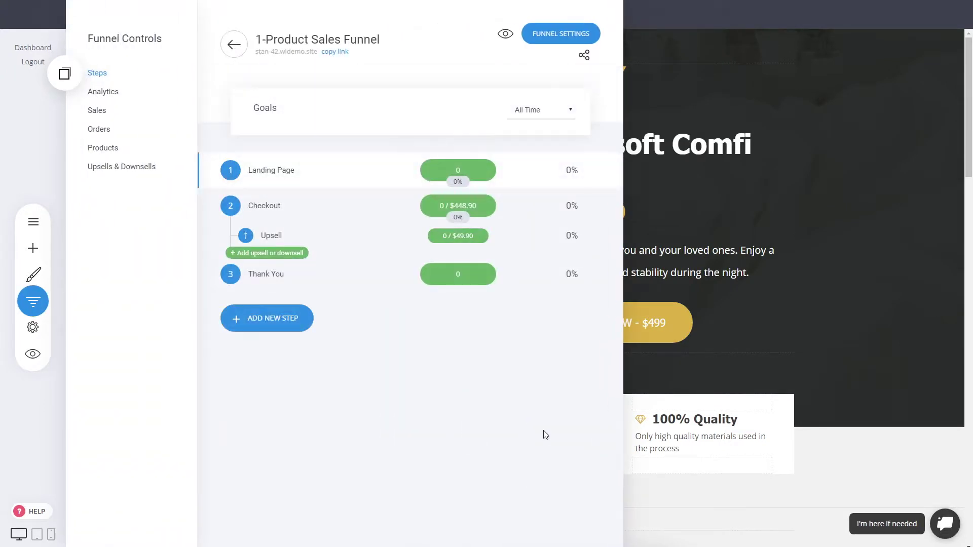
{"action": "mouse_move", "coordinate": [464, 175]}
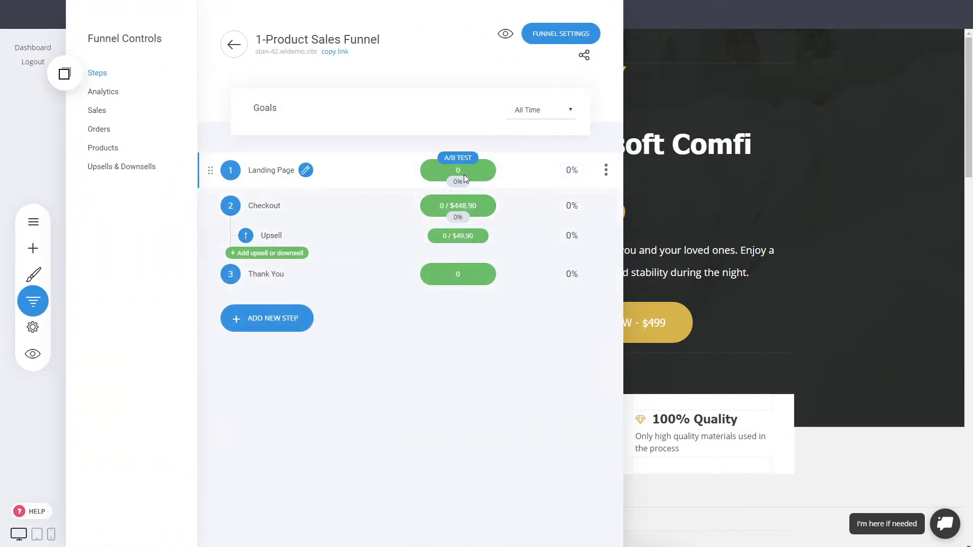
{"action": "mouse_move", "coordinate": [426, 246]}
{"action": "mouse_move", "coordinate": [495, 225]}
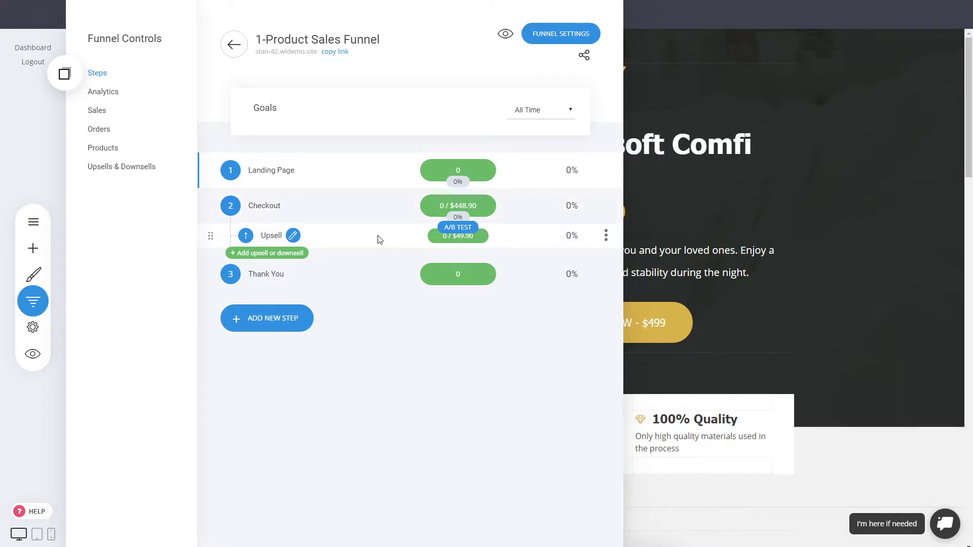
Check the $498.80 Sales total and the single paid $498.80 order in Orders
{"action": "left_click", "coordinate": [98, 112]}
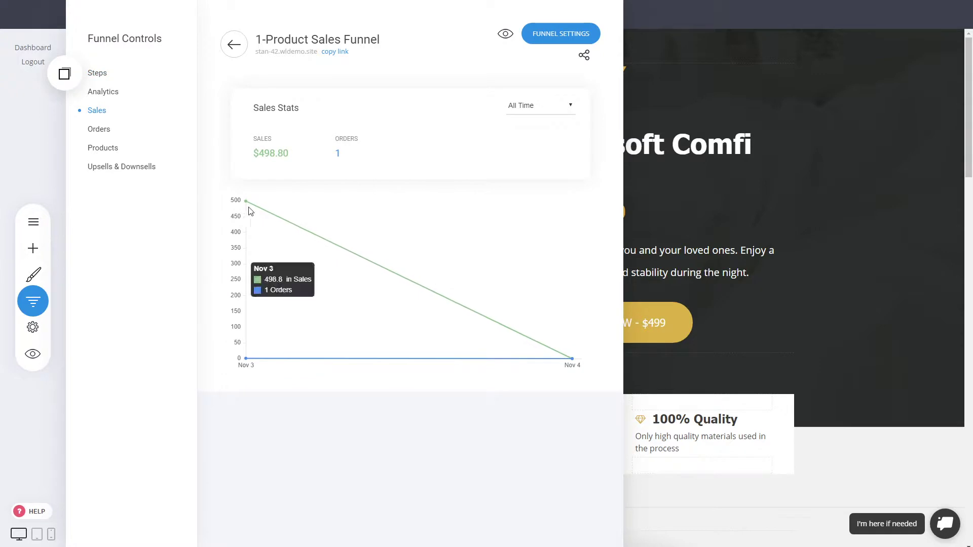
{"action": "left_click_drag", "start_coordinate": [289, 153], "coordinate": [261, 152]}
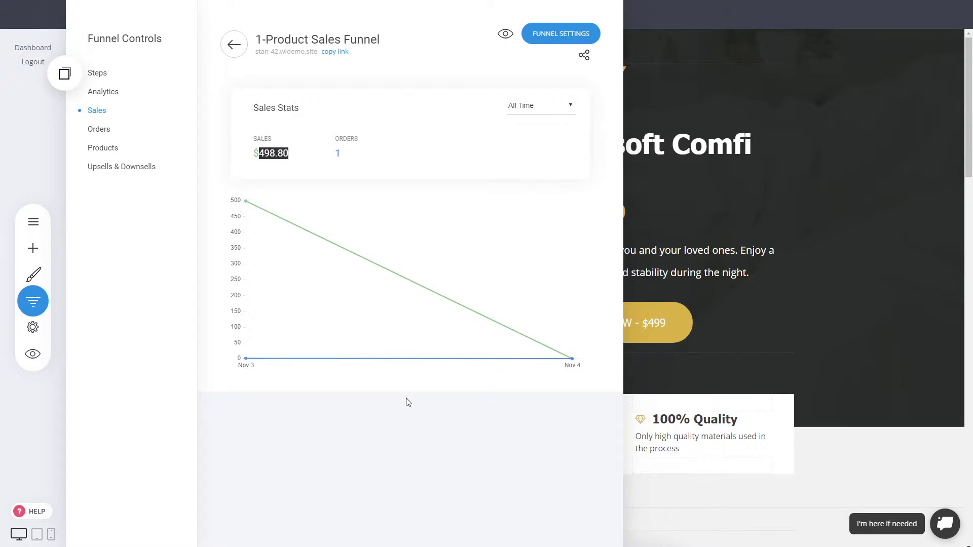
{"action": "left_click", "coordinate": [275, 154]}
{"action": "left_click_drag", "start_coordinate": [275, 154], "coordinate": [262, 148]}
{"action": "left_click", "coordinate": [286, 153]}
{"action": "left_click", "coordinate": [101, 130]}
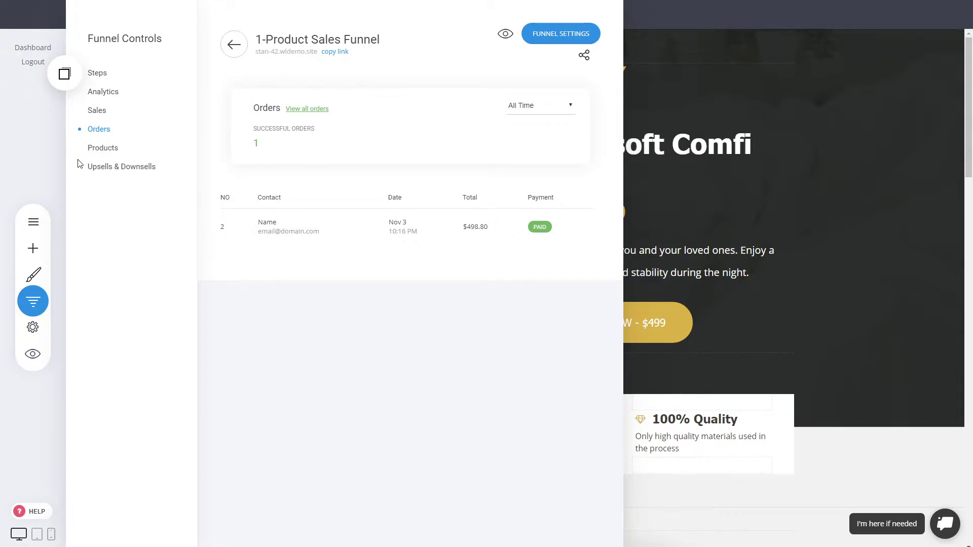
Check Products totals and Upsells & Downsells stats, then close Funnel Controls to the Ultrasoft Comfi Bed page
{"action": "left_click", "coordinate": [107, 153]}
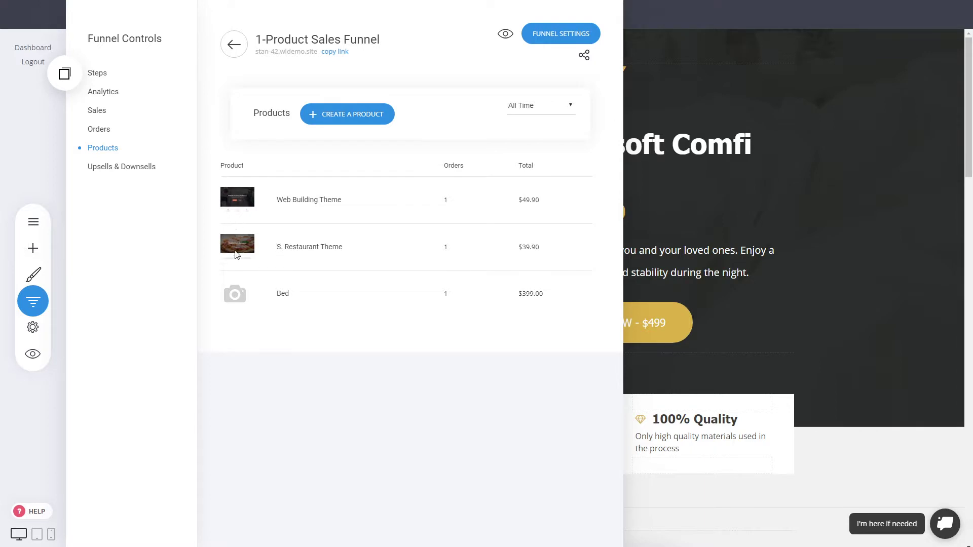
{"action": "left_click", "coordinate": [121, 177]}
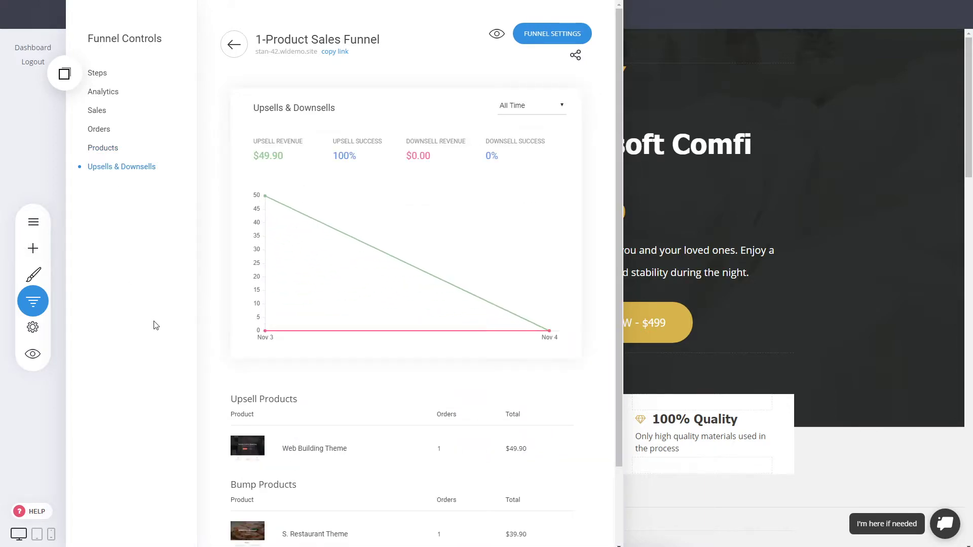
{"action": "scroll", "coordinate": [521, 326], "scroll_direction": "down", "scroll_amount": 2}
{"action": "scroll", "coordinate": [260, 396], "scroll_direction": "up", "scroll_amount": 2}
{"action": "scroll", "coordinate": [375, 411], "scroll_direction": "down", "scroll_amount": 2}
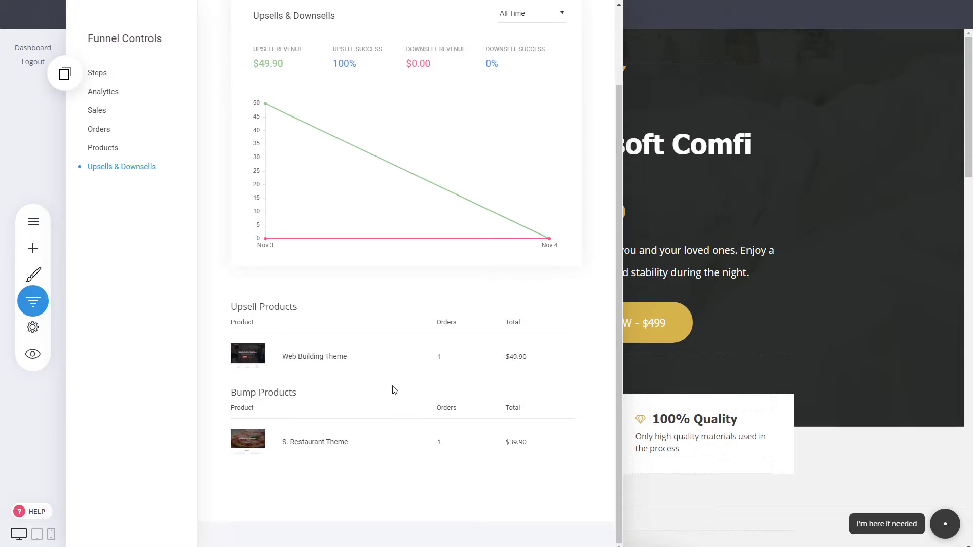
{"action": "scroll", "coordinate": [395, 390], "scroll_direction": "up", "scroll_amount": 2}
{"action": "scroll", "coordinate": [395, 390], "scroll_direction": "down", "scroll_amount": 1}
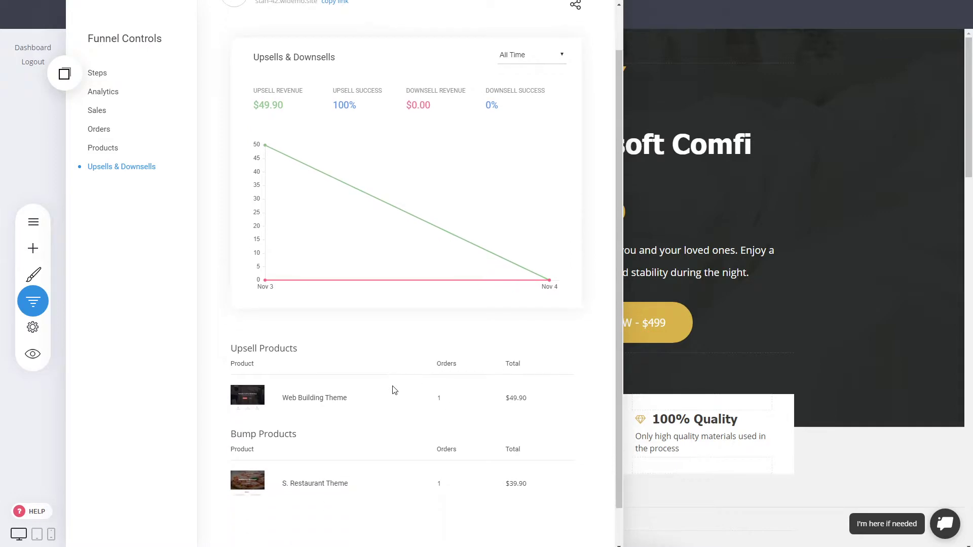
{"action": "scroll", "coordinate": [395, 390], "scroll_direction": "up", "scroll_amount": 1}
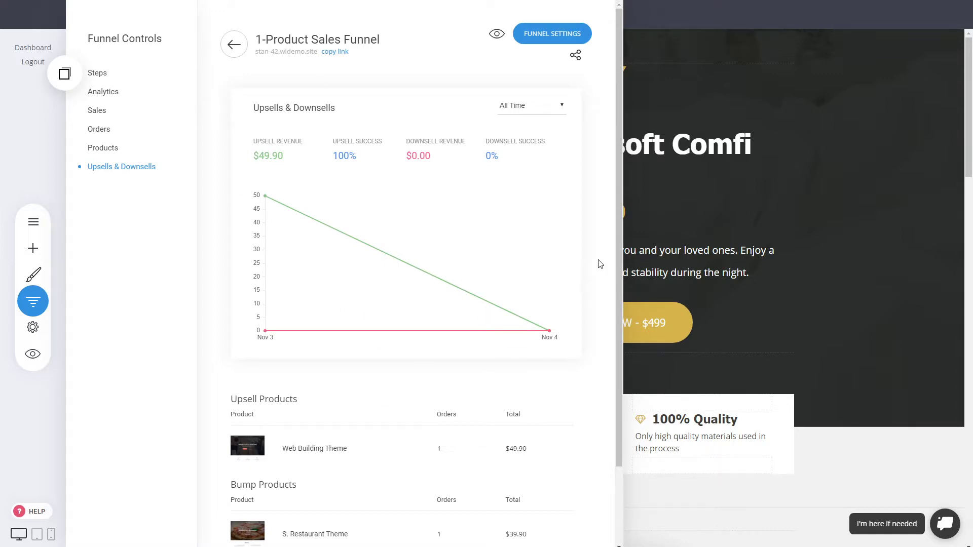
{"action": "scroll", "coordinate": [598, 263], "scroll_direction": "down", "scroll_amount": 2}
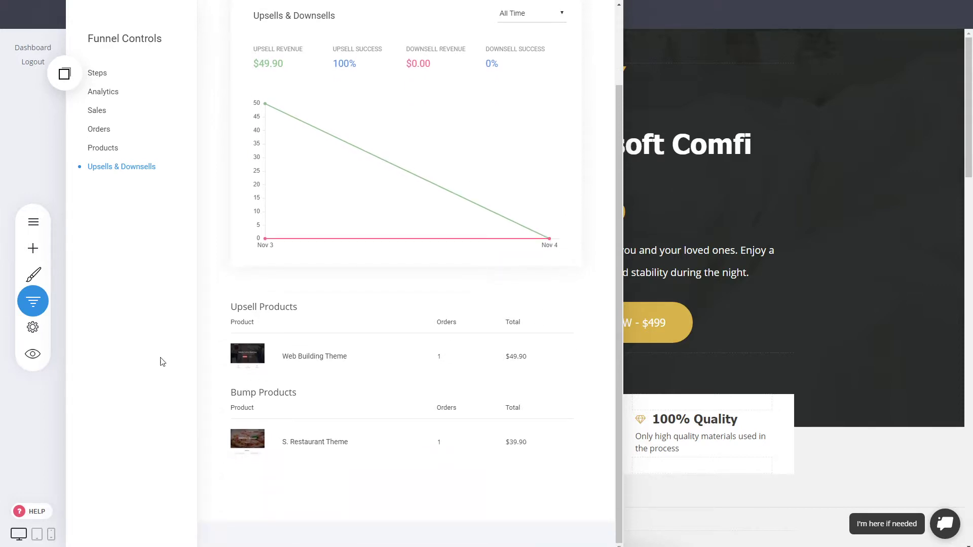
{"action": "scroll", "coordinate": [233, 161], "scroll_direction": "up", "scroll_amount": 2}
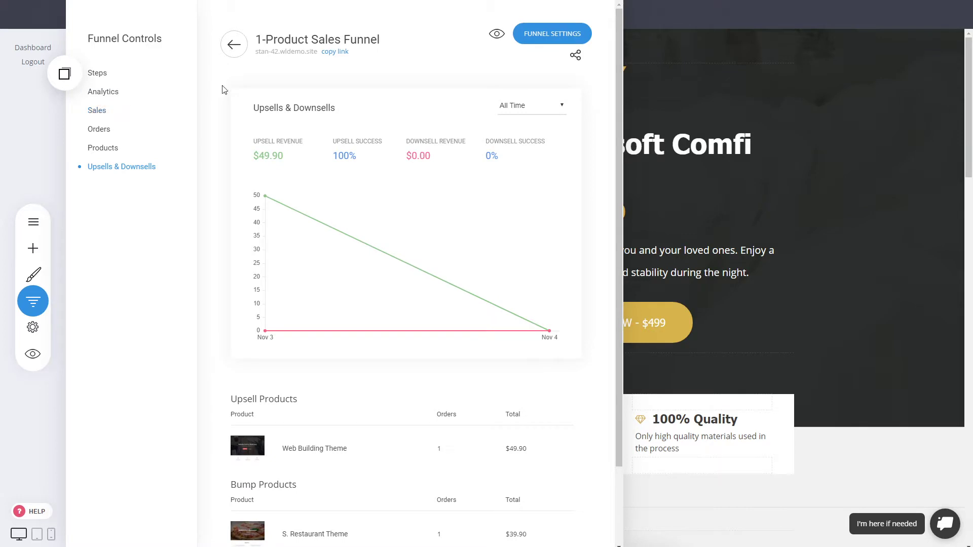
{"action": "left_click", "coordinate": [676, 138]}
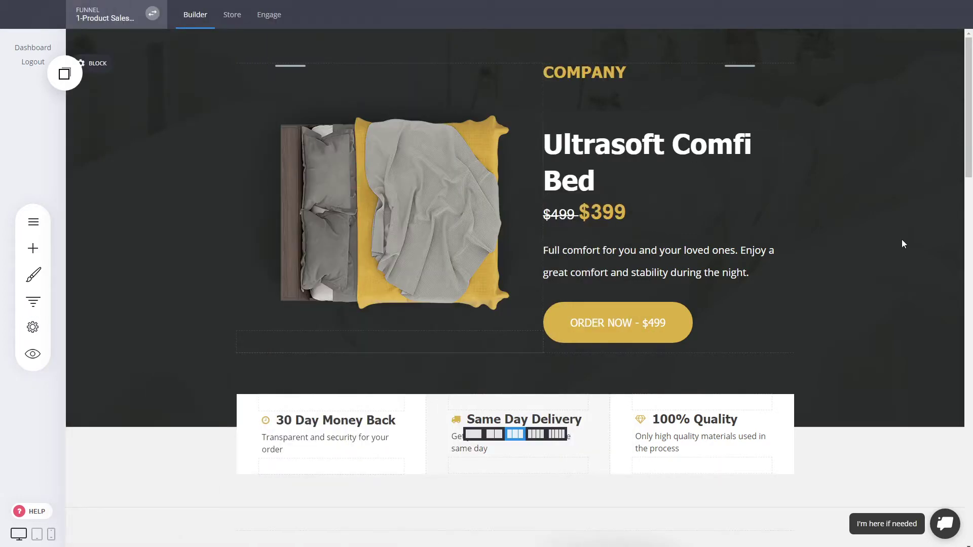
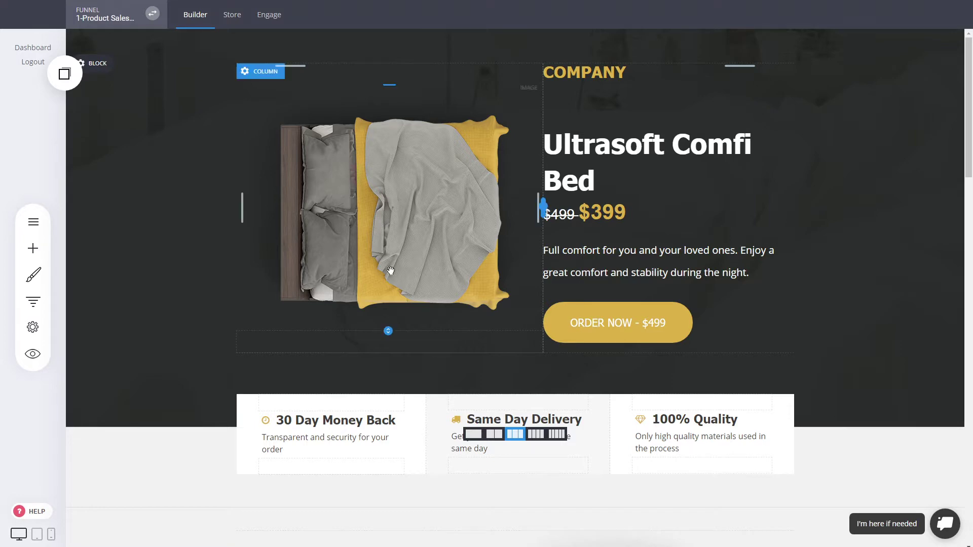
Go to Store > Orders to list the single paid $498.80 Stripe test order
{"action": "left_click", "coordinate": [230, 16]}
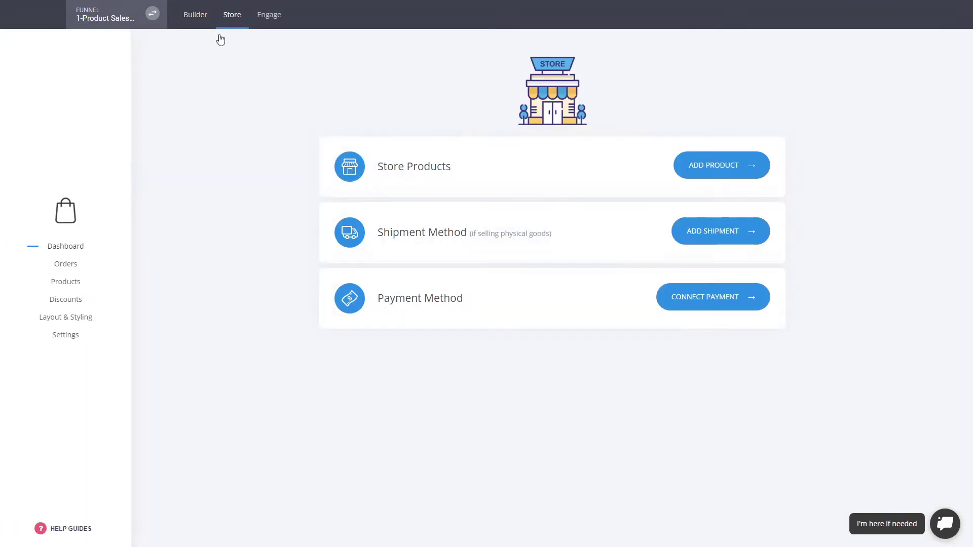
{"action": "left_click", "coordinate": [65, 268]}
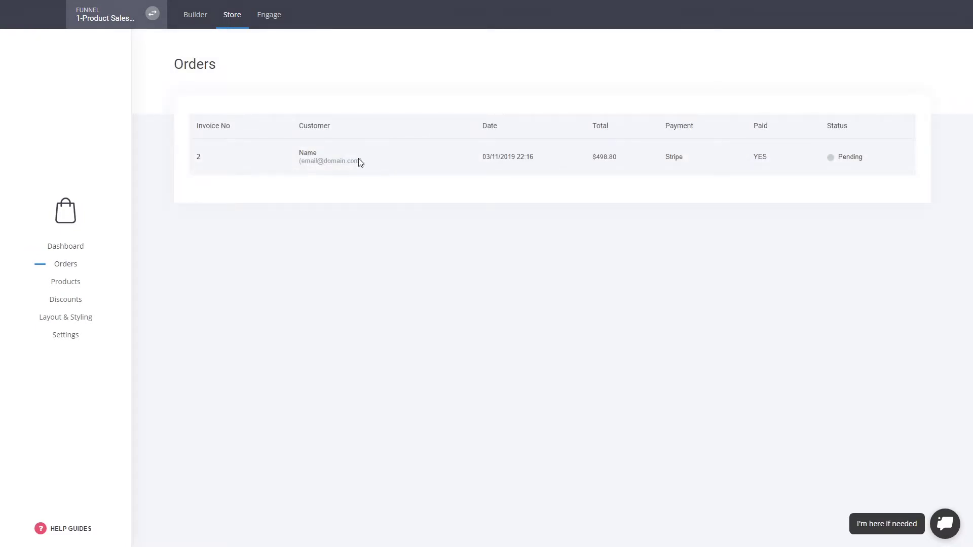
Expand the $498.80 order to review the Bed, S. Restaurant Theme and Web Building Theme items
{"action": "left_click", "coordinate": [361, 161]}
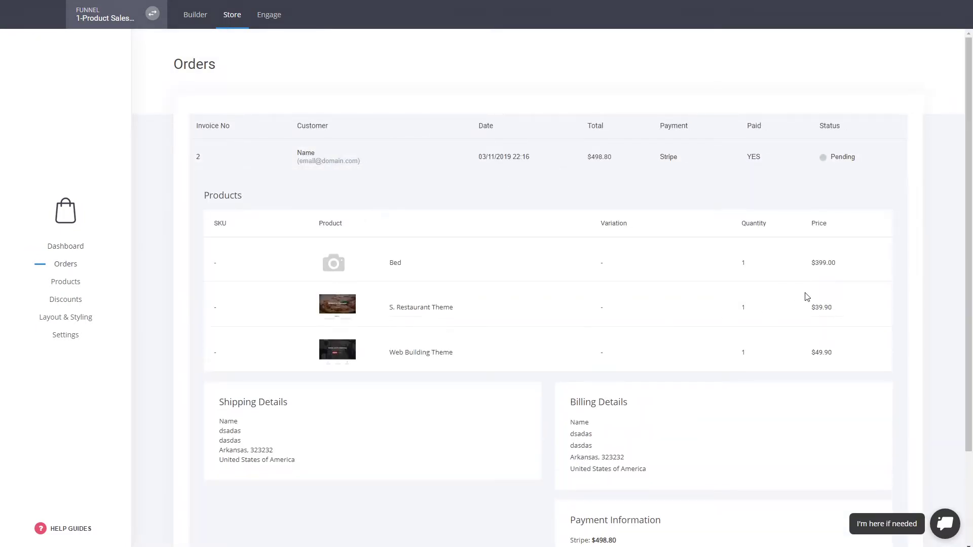
{"action": "scroll", "coordinate": [806, 294], "scroll_direction": "down", "scroll_amount": 3}
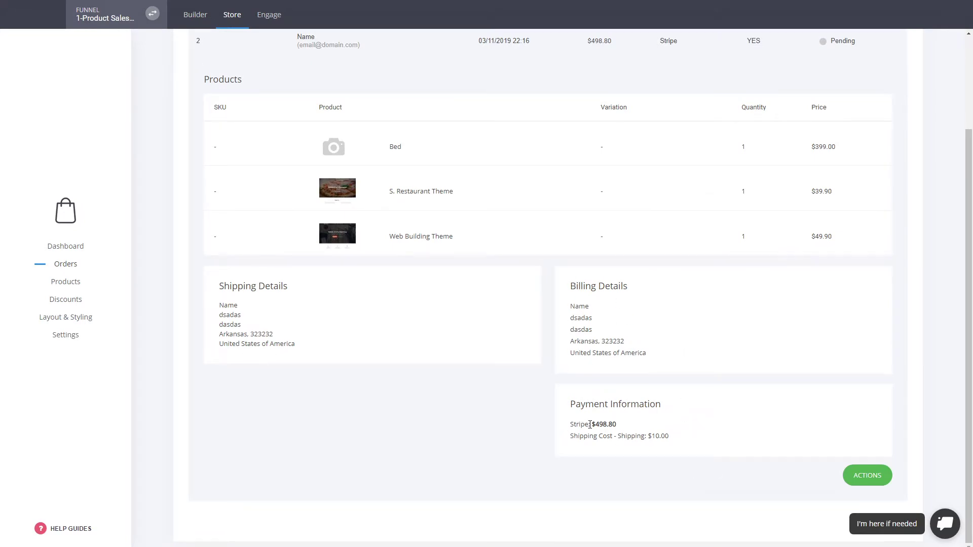
{"action": "scroll", "coordinate": [682, 347], "scroll_direction": "up", "scroll_amount": 3}
{"action": "scroll", "coordinate": [832, 175], "scroll_direction": "down", "scroll_amount": 1}
{"action": "scroll", "coordinate": [833, 176], "scroll_direction": "down", "scroll_amount": 2}
{"action": "left_click", "coordinate": [682, 60]}
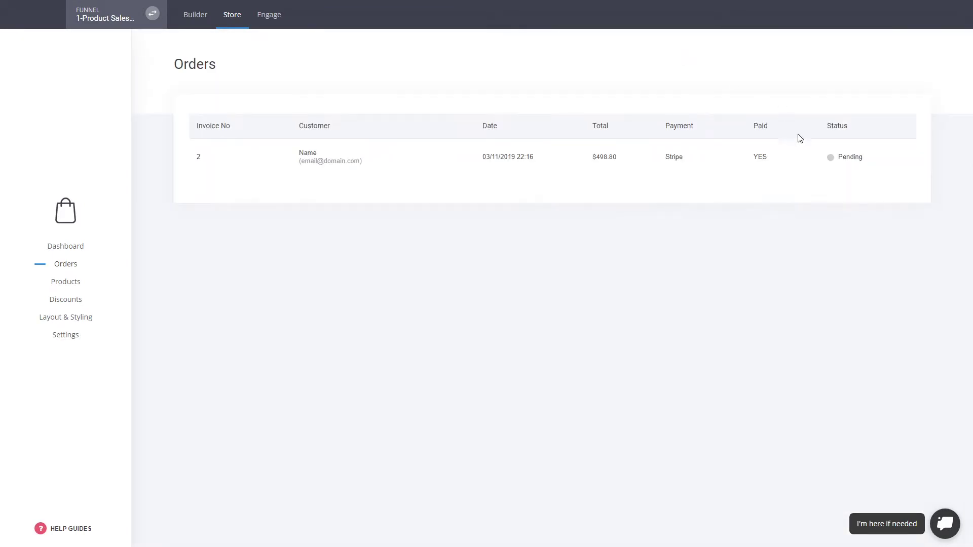
{"action": "left_click", "coordinate": [818, 168]}
{"action": "scroll", "coordinate": [844, 173], "scroll_direction": "down", "scroll_amount": 3}
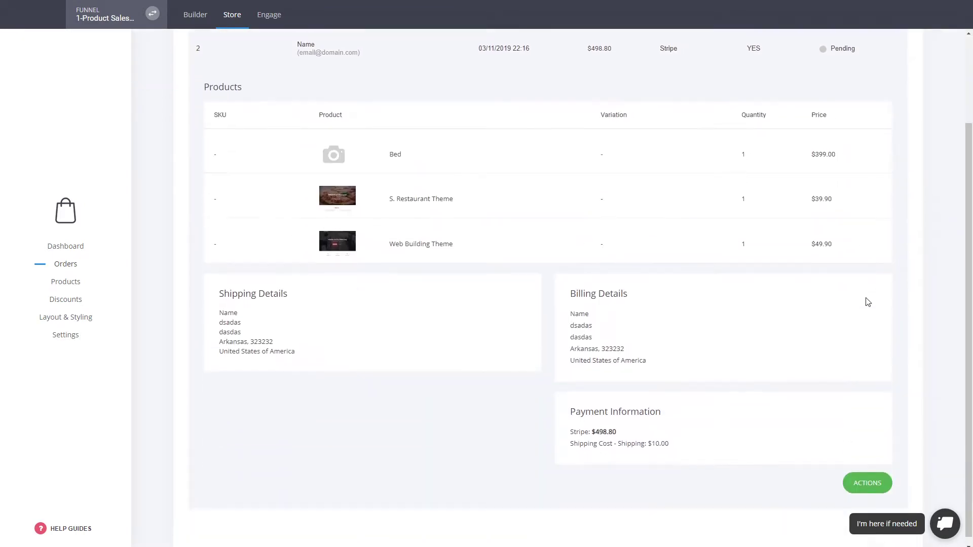
Check the ACTIONS status options but leave the order Pending, then recheck shipping and payment details
{"action": "left_click", "coordinate": [868, 476]}
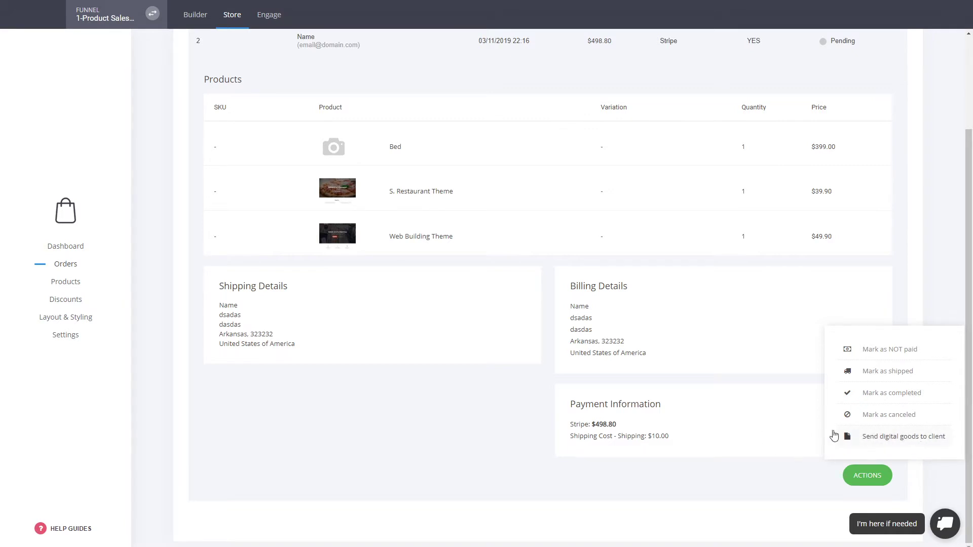
{"action": "left_click", "coordinate": [469, 391]}
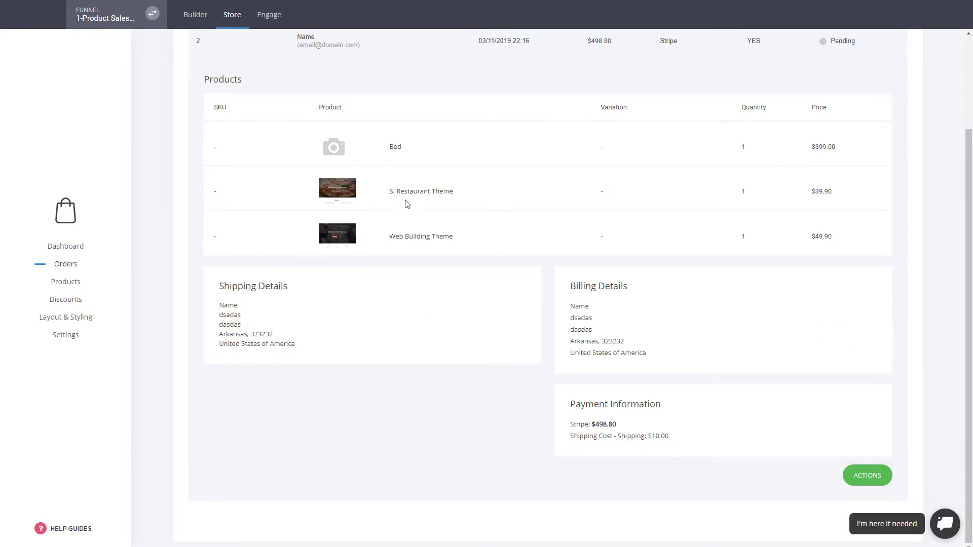
{"action": "left_click", "coordinate": [875, 483]}
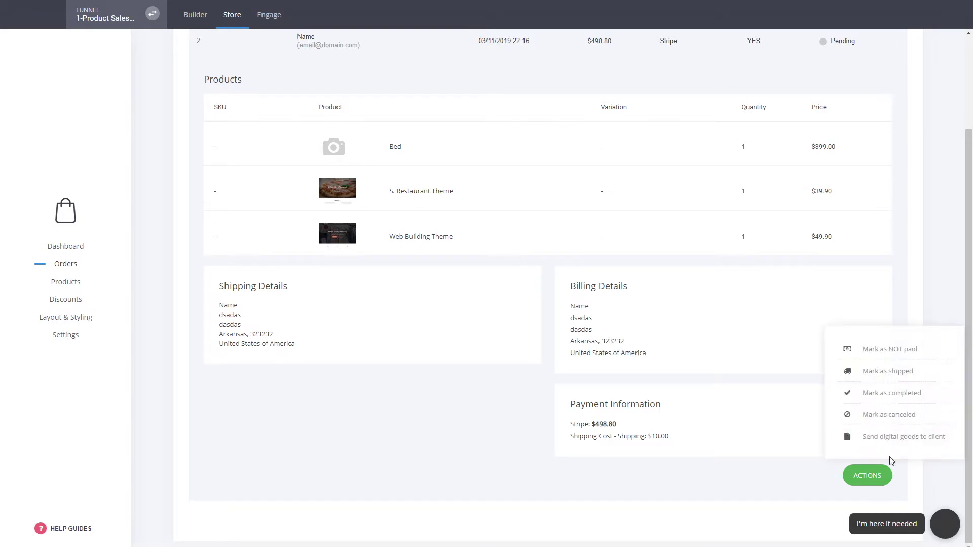
{"action": "left_click", "coordinate": [405, 391]}
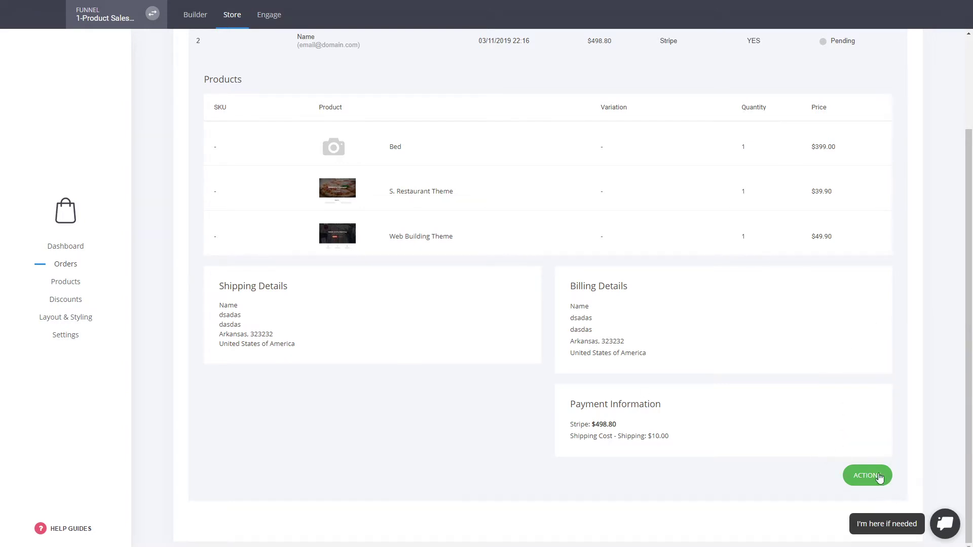
{"action": "scroll", "coordinate": [684, 204], "scroll_direction": "up", "scroll_amount": 2}
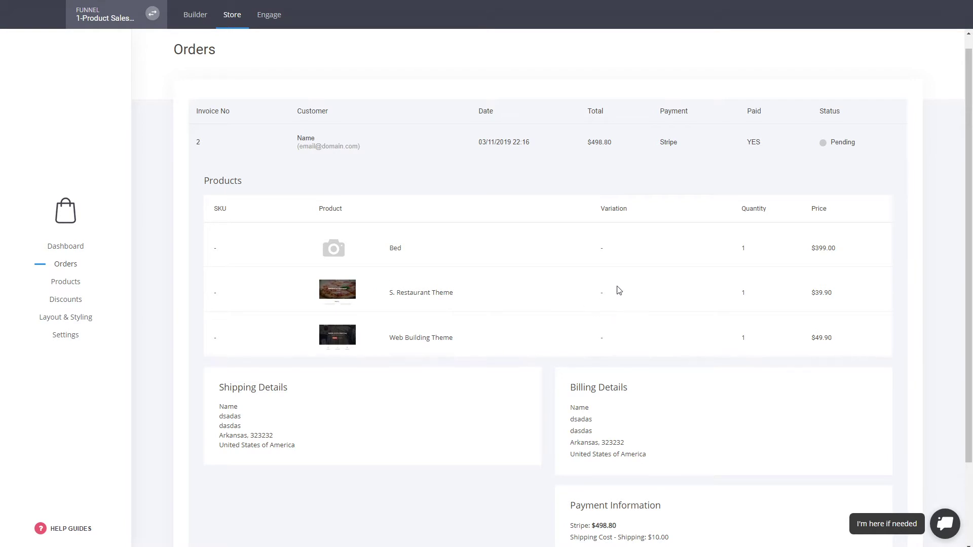
{"action": "scroll", "coordinate": [620, 289], "scroll_direction": "down", "scroll_amount": 2}
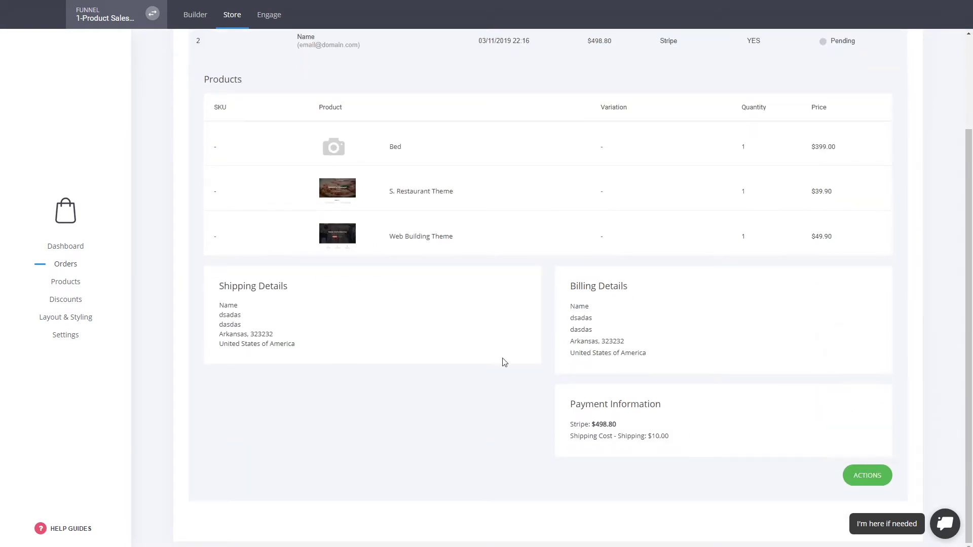
{"action": "scroll", "coordinate": [507, 381], "scroll_direction": "up", "scroll_amount": 2}
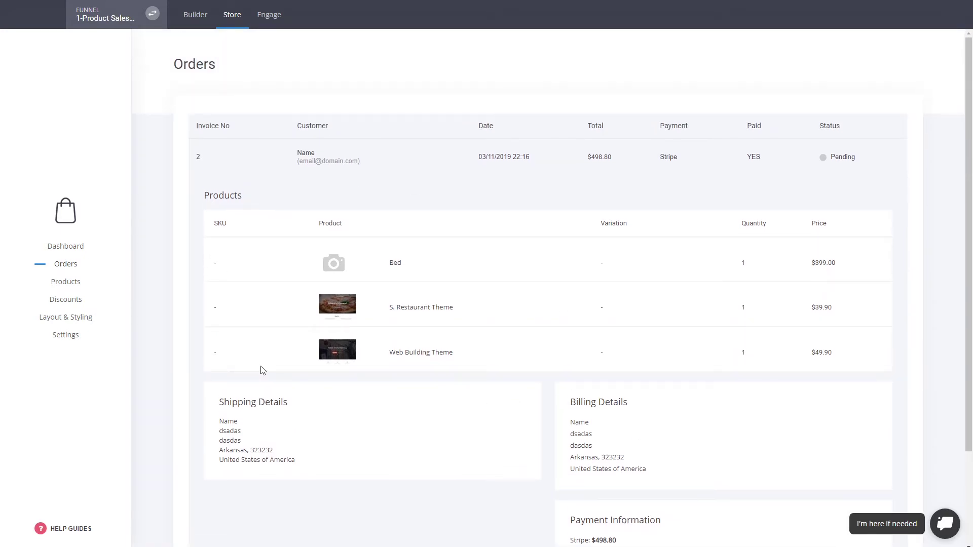
{"action": "left_click", "coordinate": [188, 19]}
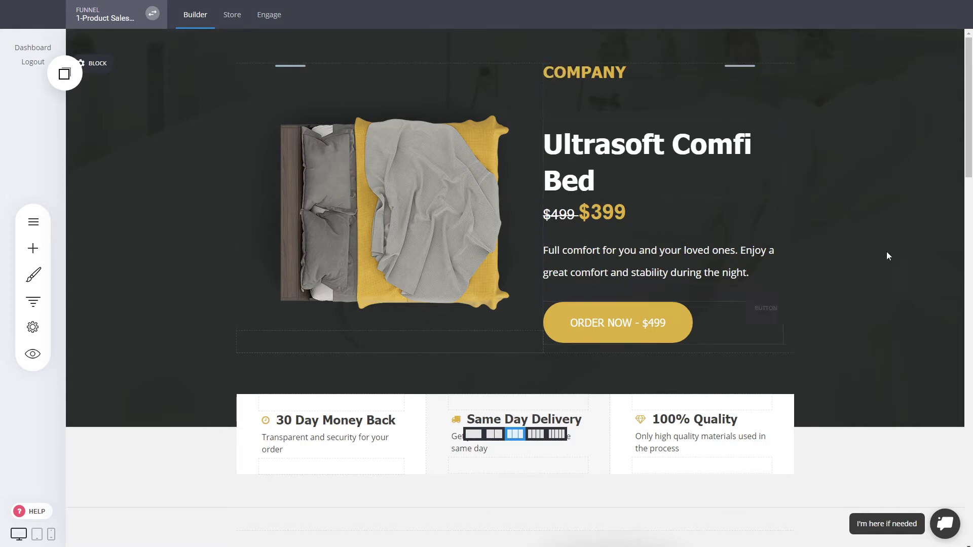
{"action": "scroll", "coordinate": [888, 254], "scroll_direction": "down", "scroll_amount": 4}
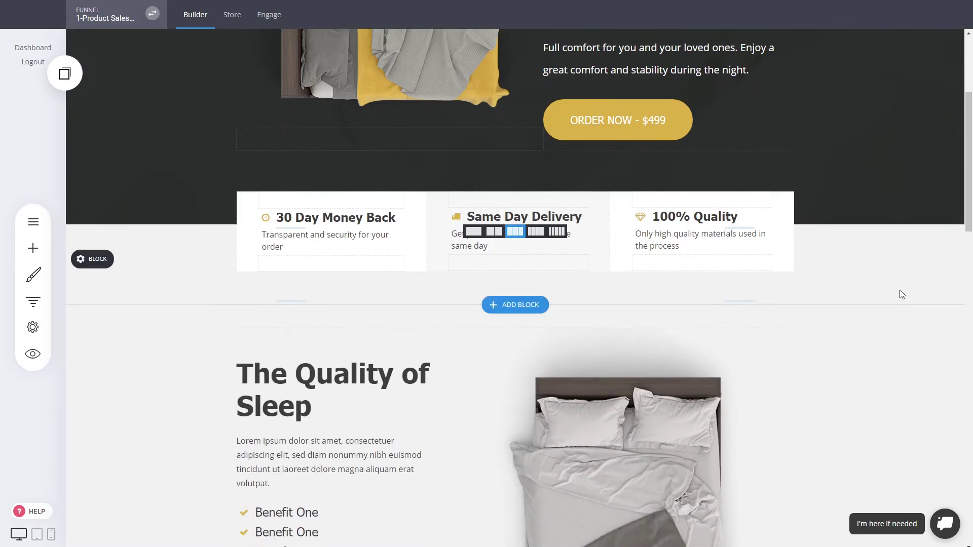
{"action": "scroll", "coordinate": [893, 292], "scroll_direction": "up", "scroll_amount": 4}
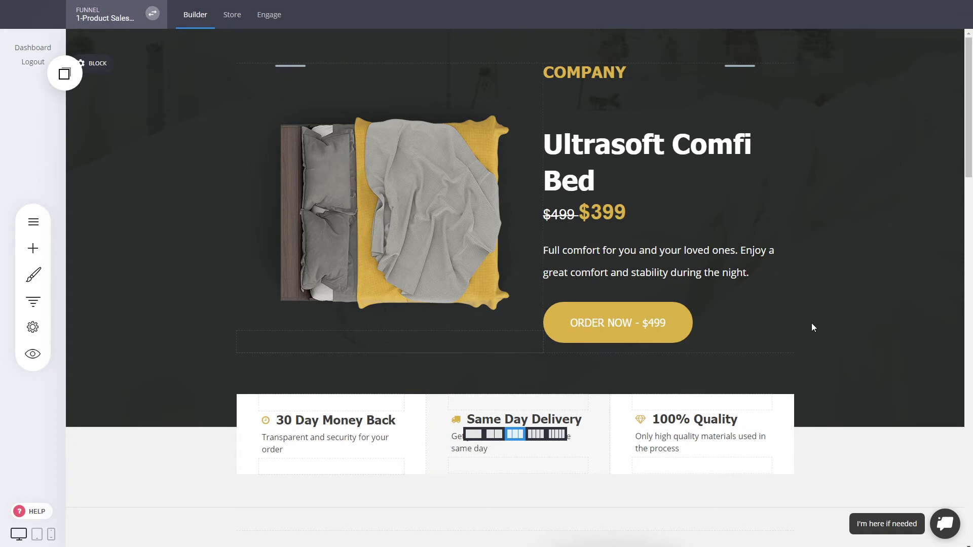
{"action": "scroll", "coordinate": [807, 326], "scroll_direction": "down", "scroll_amount": 5}
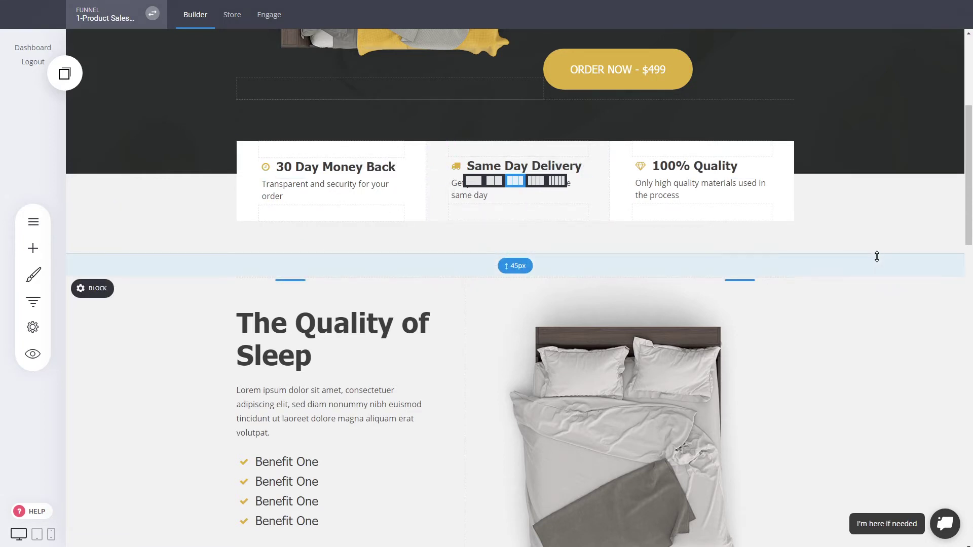
{"action": "scroll", "coordinate": [877, 257], "scroll_direction": "up", "scroll_amount": 5}
{"action": "scroll", "coordinate": [877, 257], "scroll_direction": "down", "scroll_amount": 3}
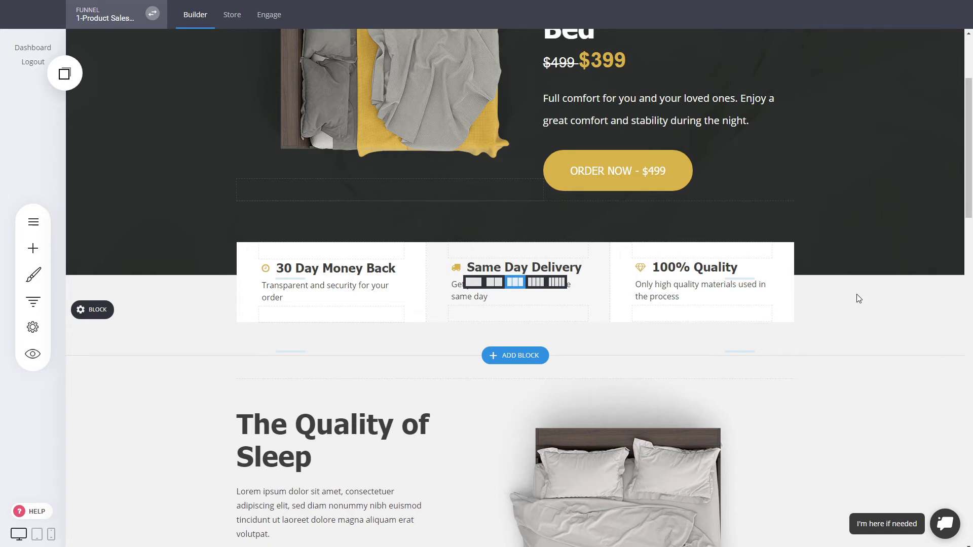
{"action": "mouse_move", "coordinate": [972, 145]}
{"action": "left_mouse_down"}
{"action": "mouse_move", "coordinate": [971, 339]}
{"action": "mouse_move", "coordinate": [970, 147]}
{"action": "left_mouse_up"}
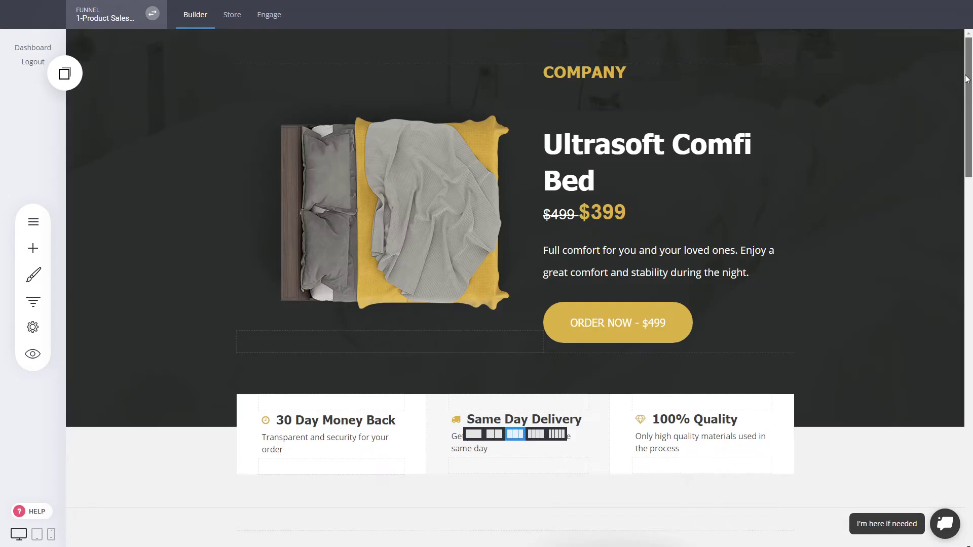
{"action": "left_click", "coordinate": [273, 17]}
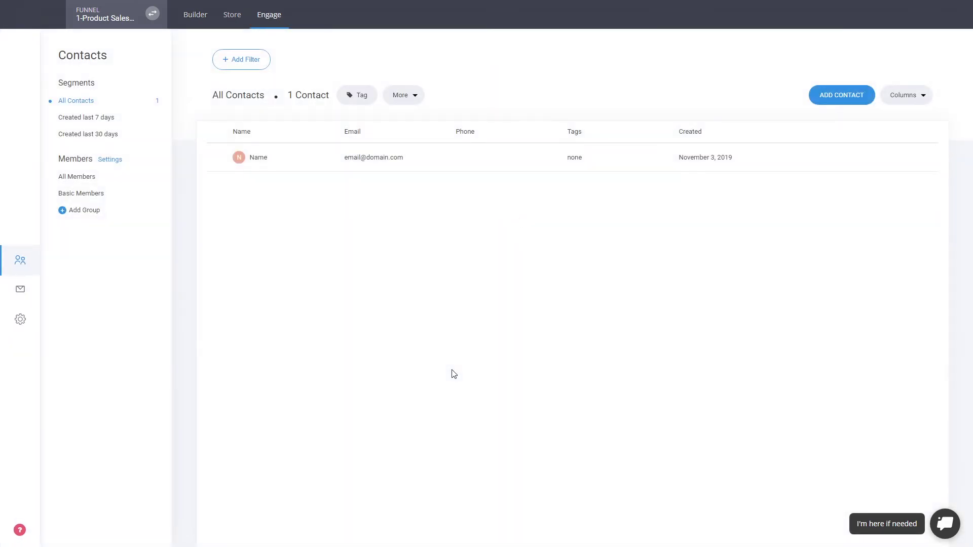
{"action": "left_click", "coordinate": [251, 160]}
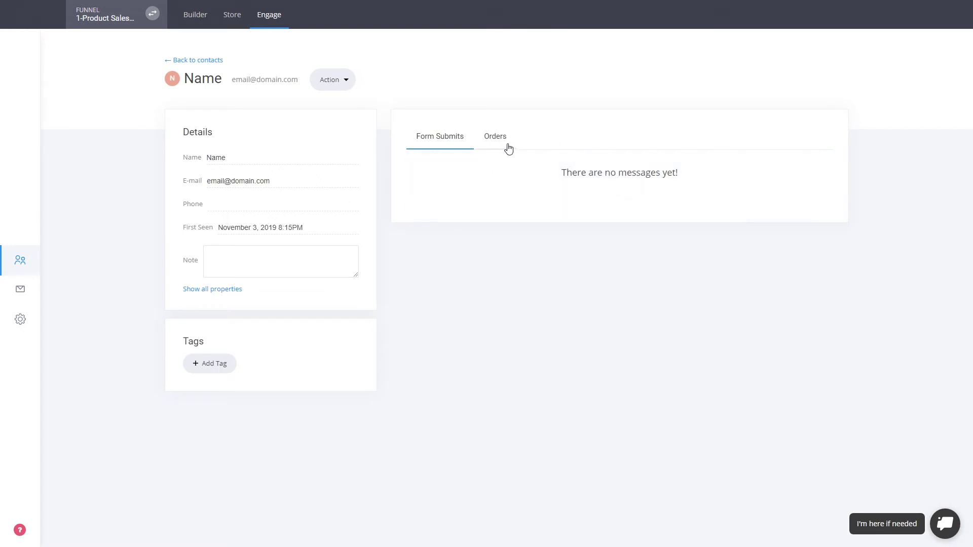
{"action": "left_click", "coordinate": [503, 137]}
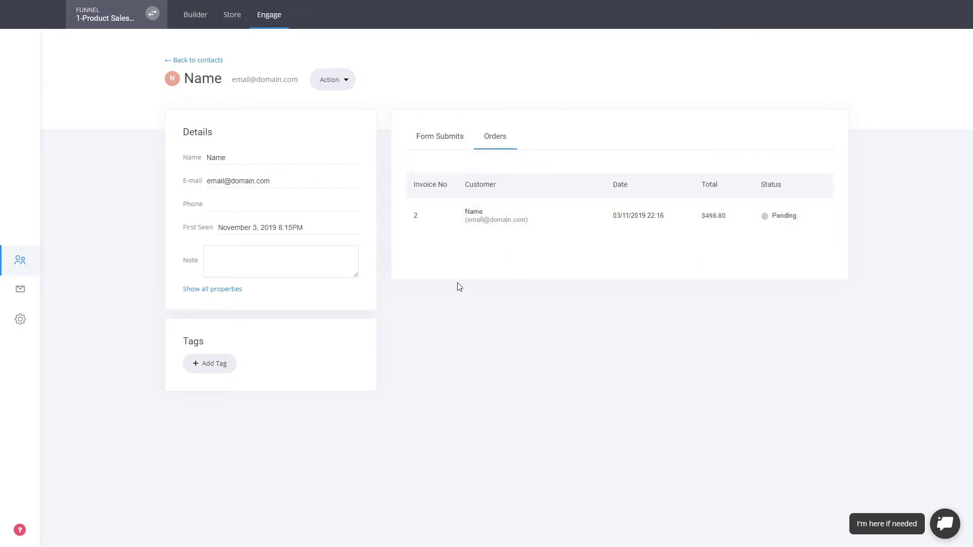
{"action": "left_click", "coordinate": [586, 223]}
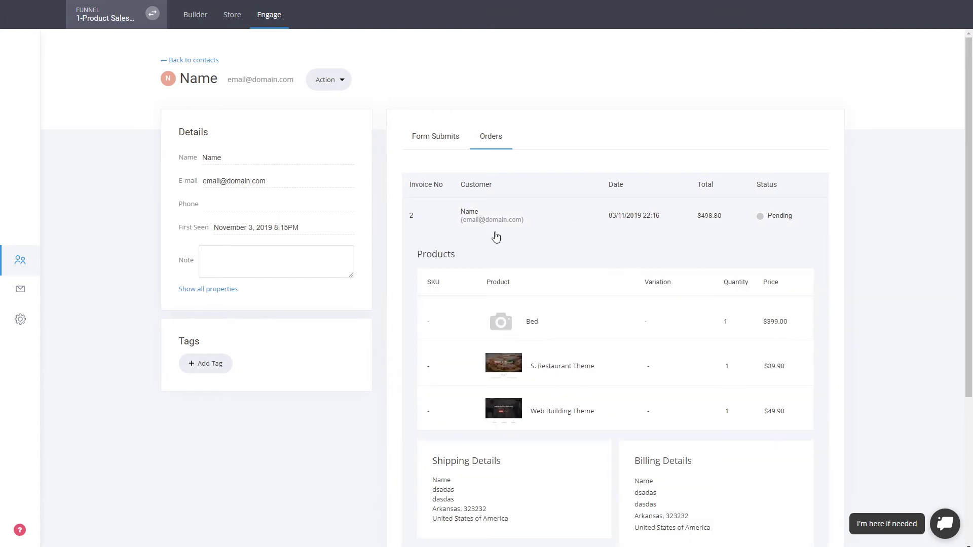
{"action": "scroll", "coordinate": [654, 252], "scroll_direction": "down", "scroll_amount": 4}
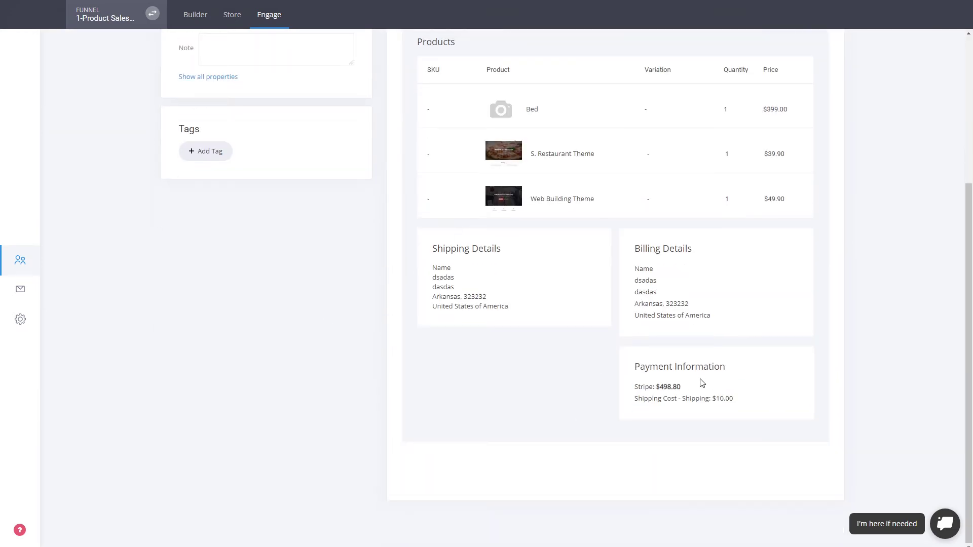
{"action": "scroll", "coordinate": [702, 382], "scroll_direction": "up", "scroll_amount": 4}
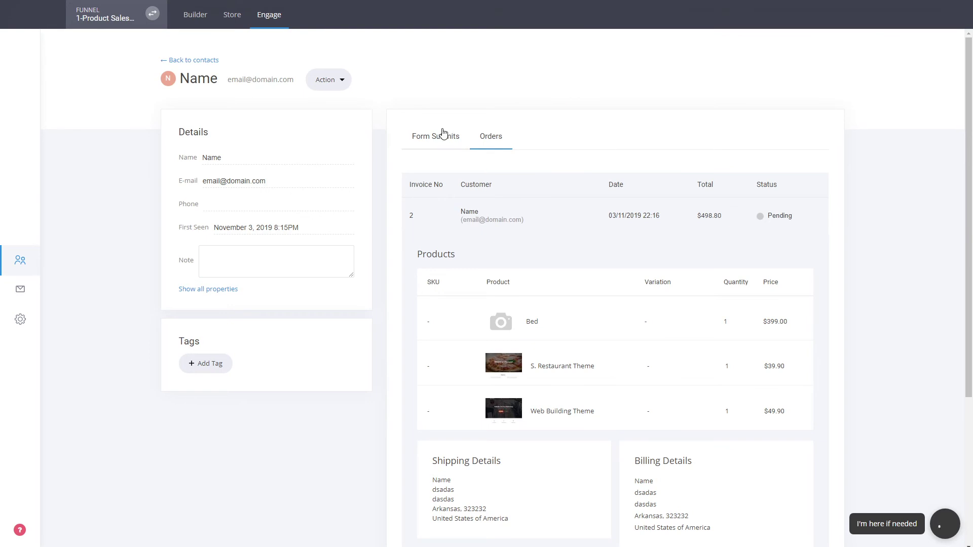
{"action": "left_click", "coordinate": [234, 289]}
{"action": "scroll", "coordinate": [234, 289], "scroll_direction": "down", "scroll_amount": 4}
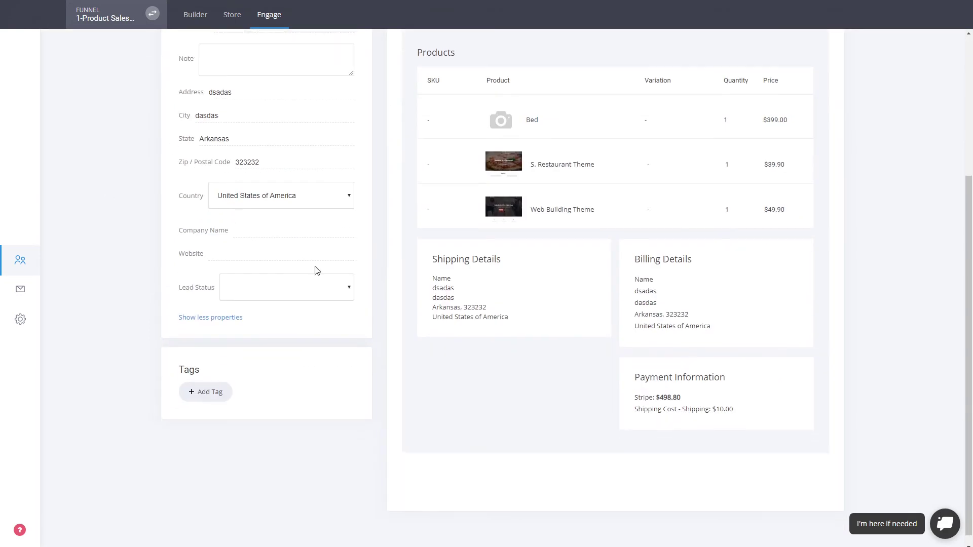
{"action": "scroll", "coordinate": [317, 269], "scroll_direction": "up", "scroll_amount": 4}
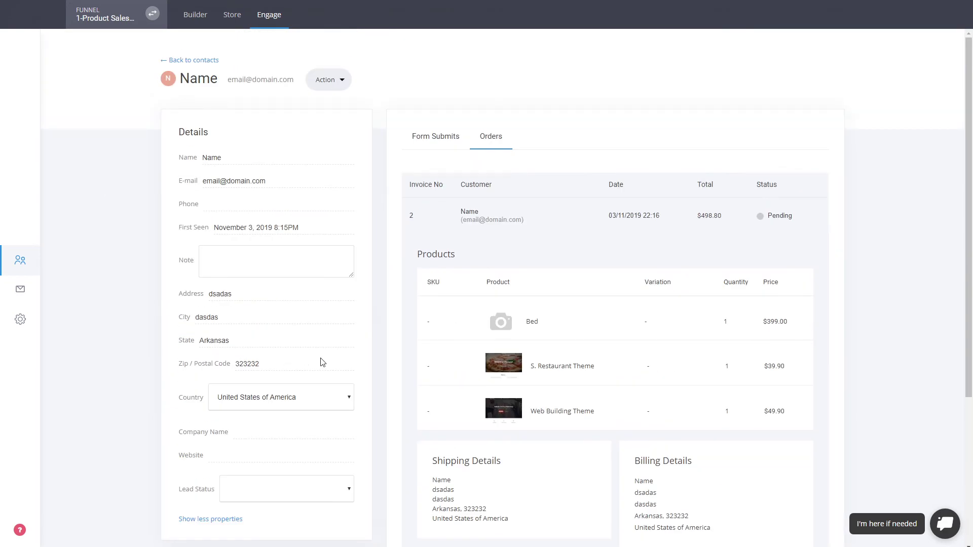
{"action": "left_click", "coordinate": [198, 61]}
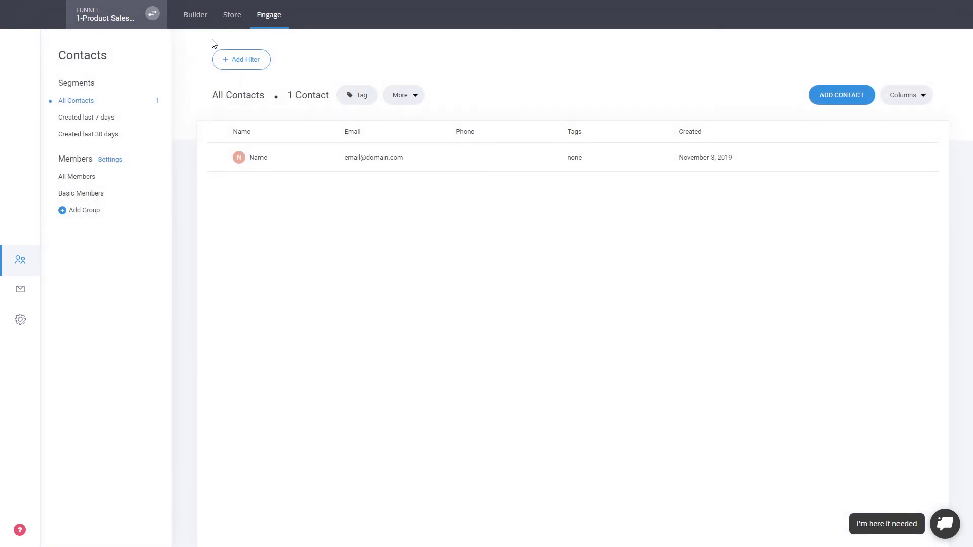
{"action": "left_click", "coordinate": [205, 24]}
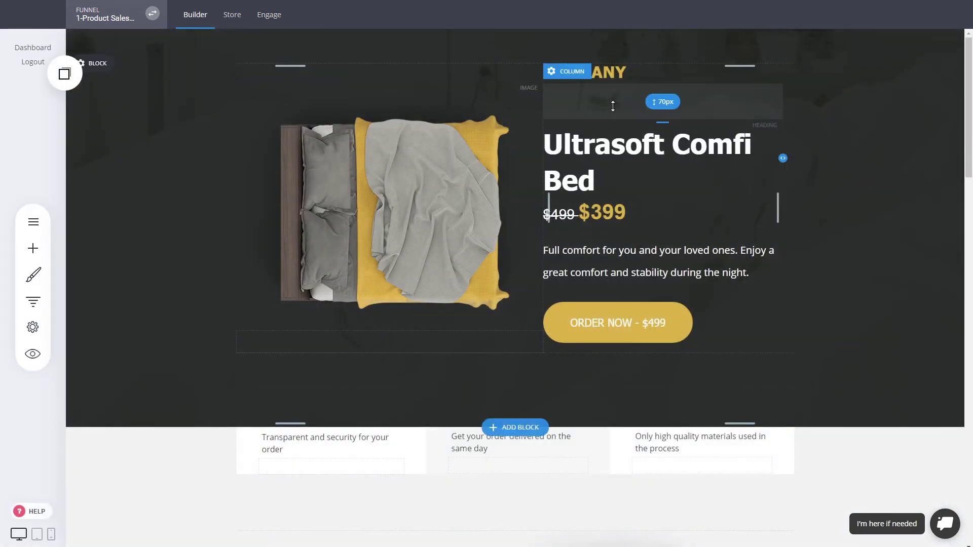
Show Funnel Controls Steps: Landing Page, Checkout, Upsell and Thank You, all at 0%
{"action": "left_click", "coordinate": [41, 310]}
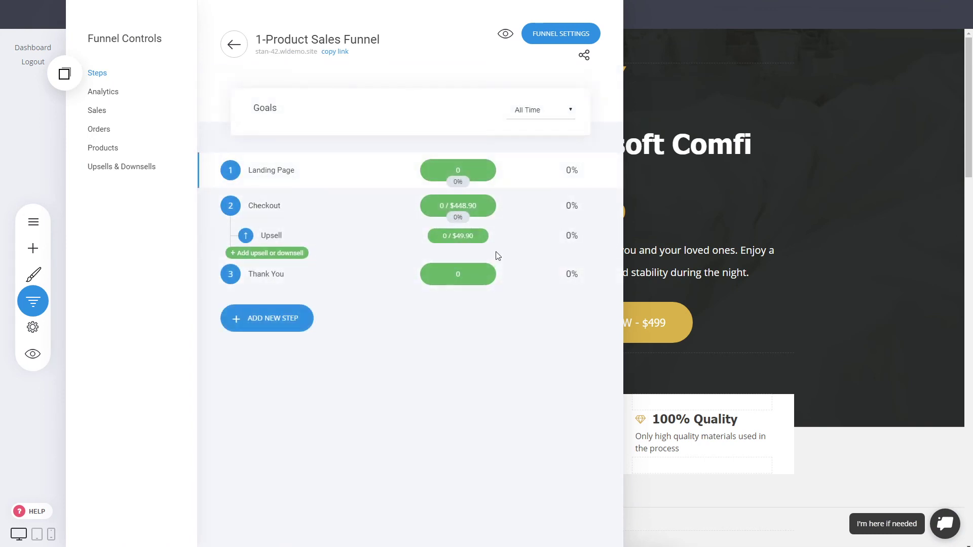
{"action": "mouse_move", "coordinate": [457, 203]}
{"action": "mouse_move", "coordinate": [460, 238]}
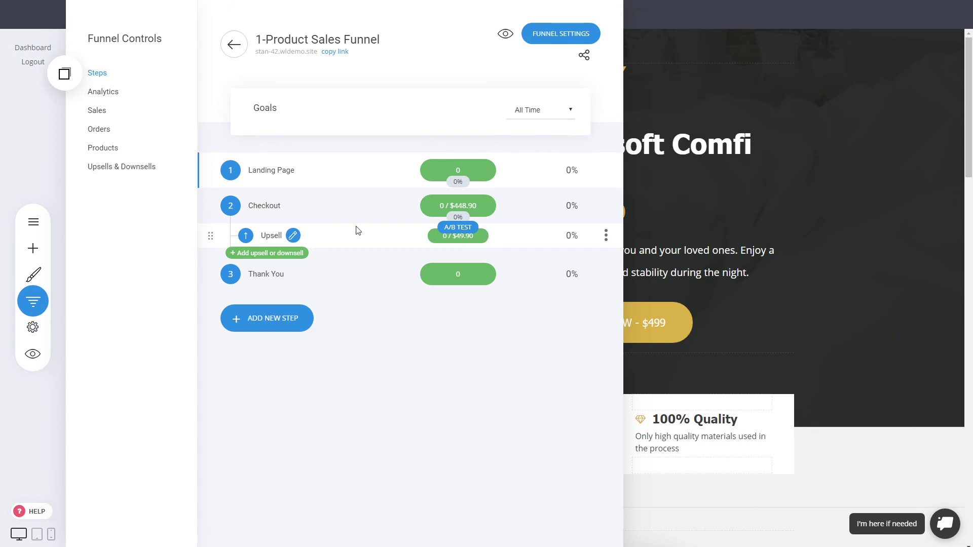
{"action": "mouse_move", "coordinate": [469, 219]}
{"action": "mouse_move", "coordinate": [502, 236]}
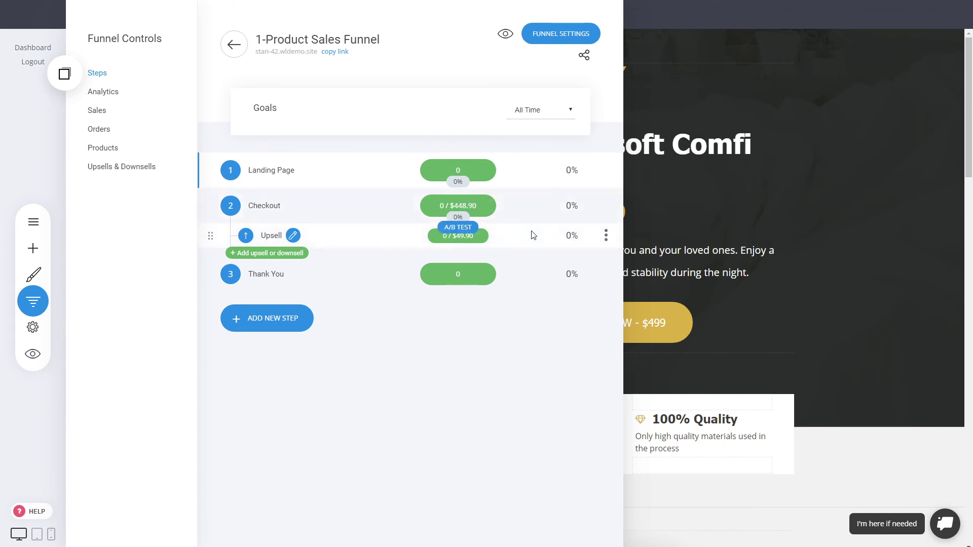